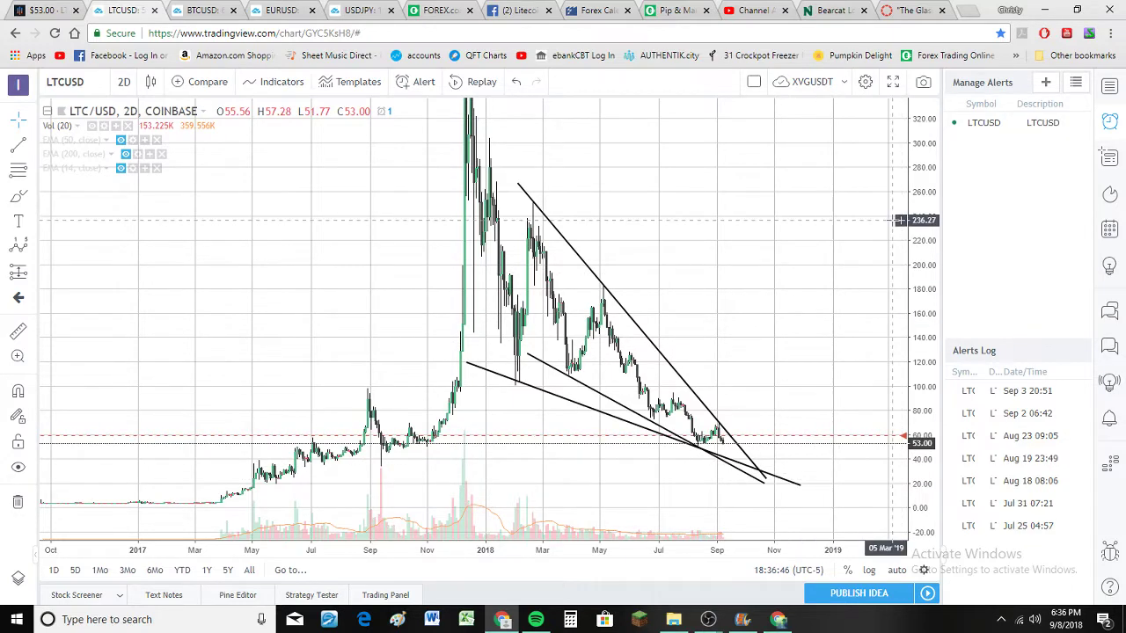
Step: Draw an Elliott Correction Wave (ABC) from about 382 in December 2017 to A about 110, B about 248 and C about -75
{"action": "scroll", "coordinate": [899, 220], "scroll_direction": "up", "scroll_amount": 1}
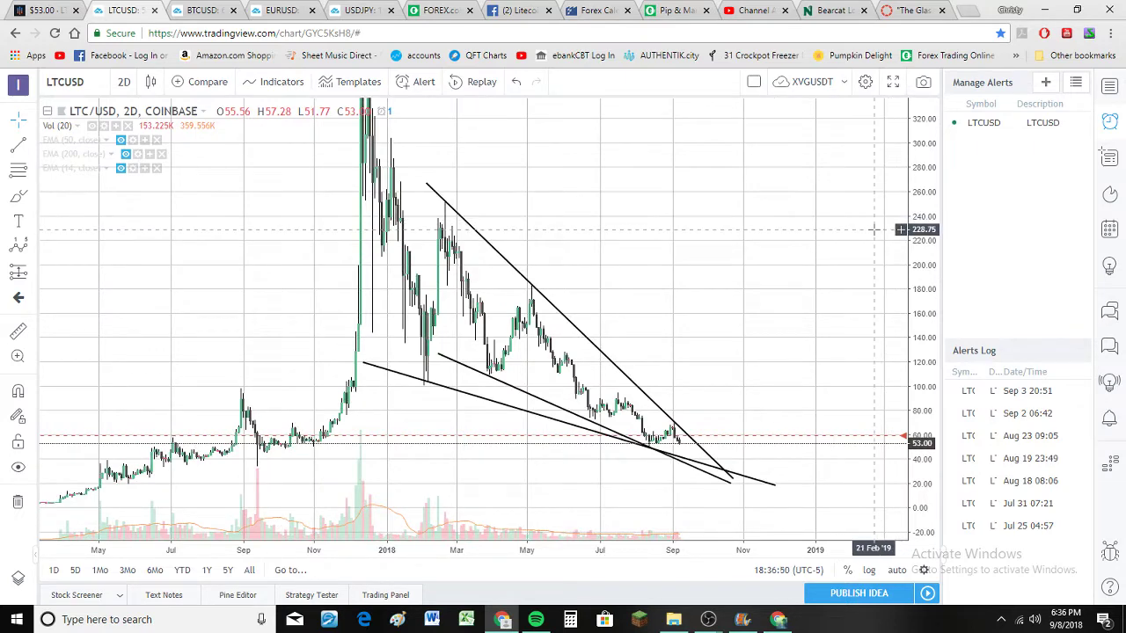
{"action": "left_click_drag", "start_coordinate": [921, 209], "coordinate": [912, 343]}
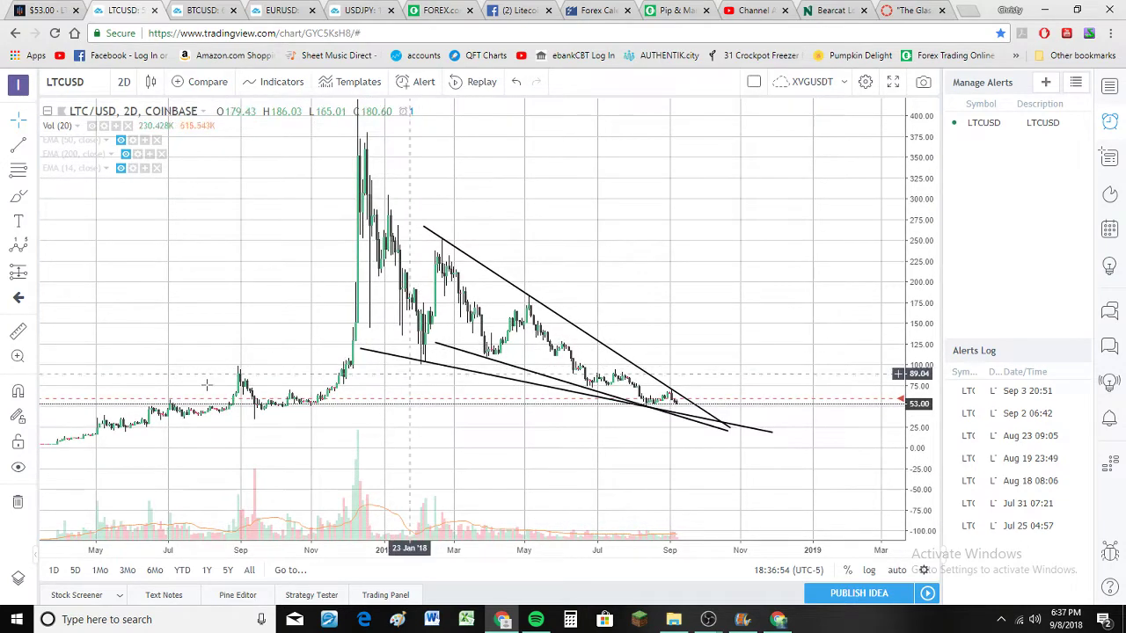
{"action": "left_click", "coordinate": [33, 246]}
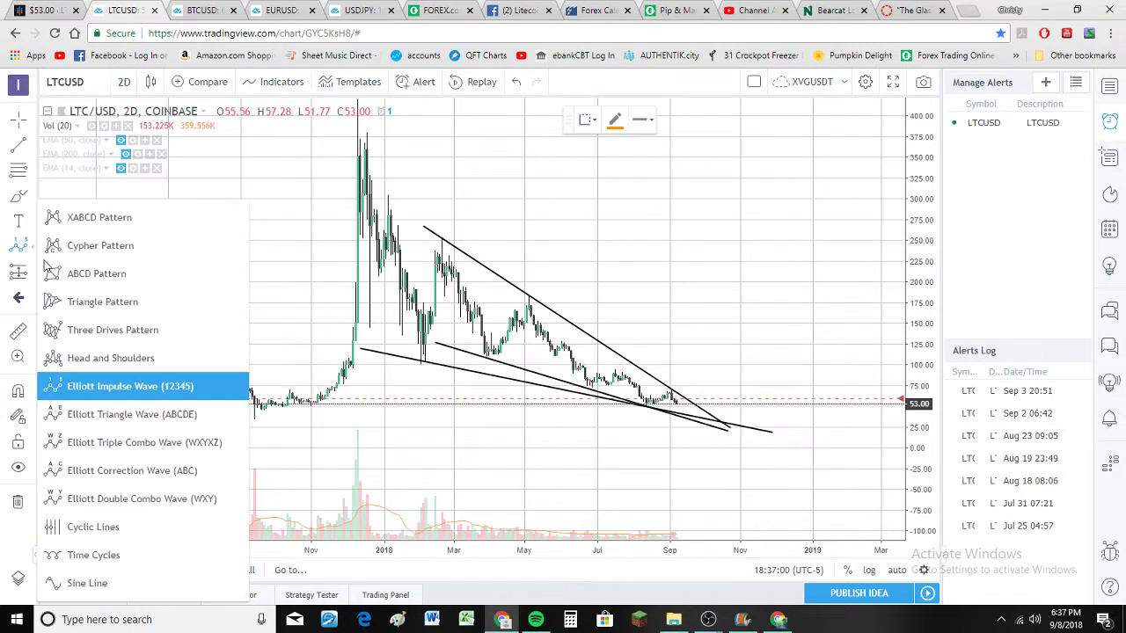
{"action": "left_click", "coordinate": [182, 469]}
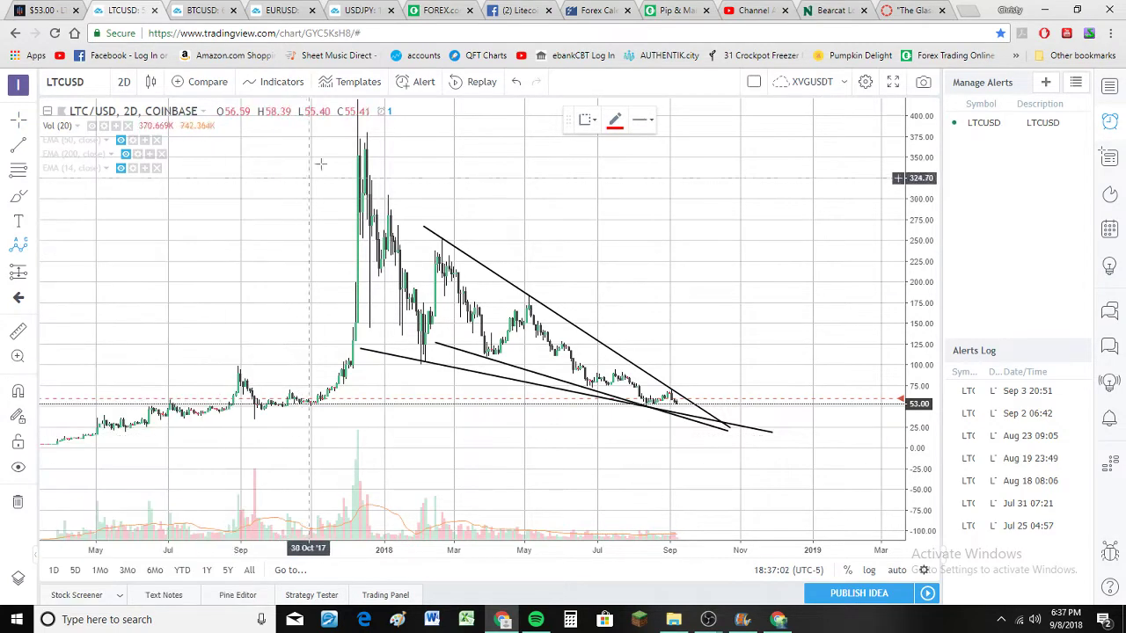
{"action": "left_click", "coordinate": [358, 132]}
{"action": "left_click", "coordinate": [419, 353]}
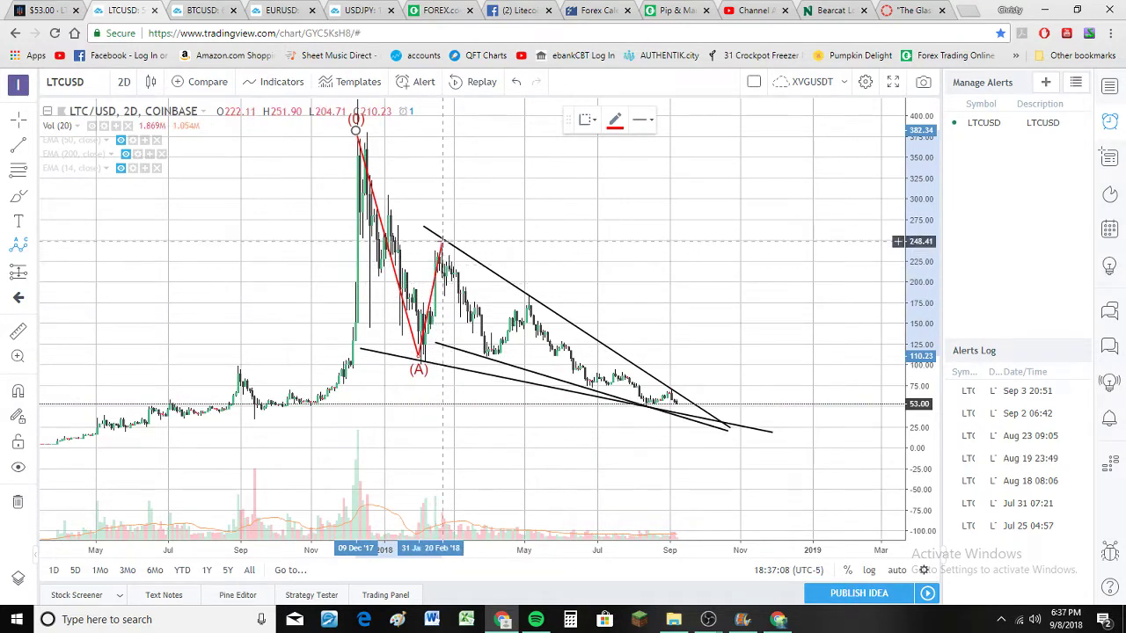
{"action": "left_click", "coordinate": [441, 240]}
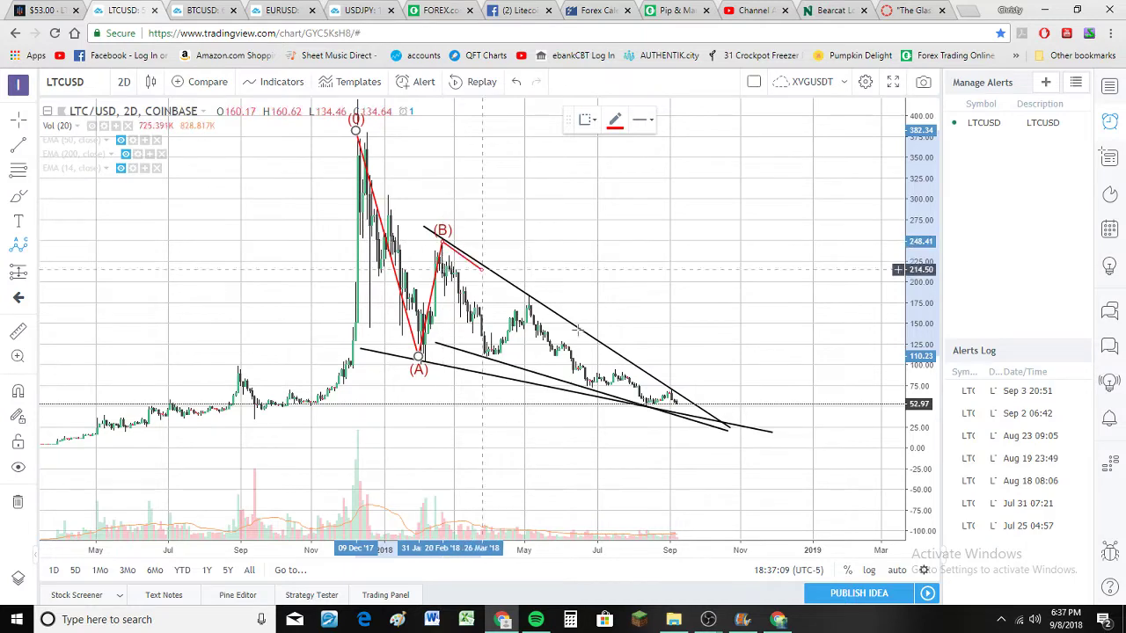
{"action": "left_click", "coordinate": [848, 510]}
Step: Move the correction wave's point A to the February 2018 low at about 107 and point B up to about 257
{"action": "scroll", "coordinate": [830, 324], "scroll_direction": "down", "scroll_amount": 2}
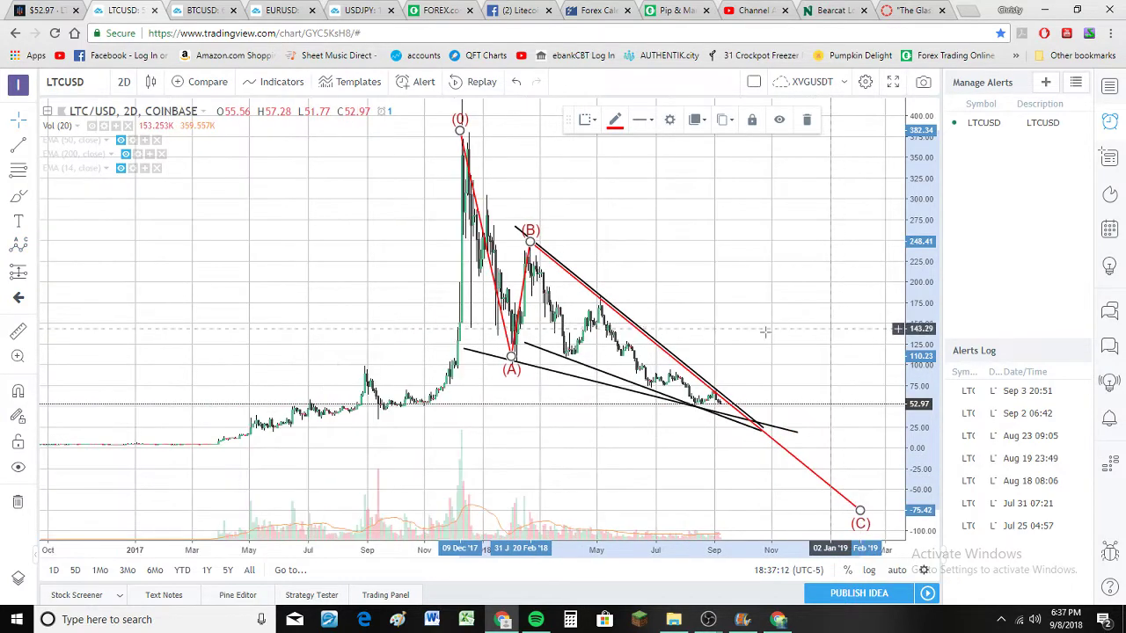
{"action": "scroll", "coordinate": [715, 361], "scroll_direction": "up", "scroll_amount": 2}
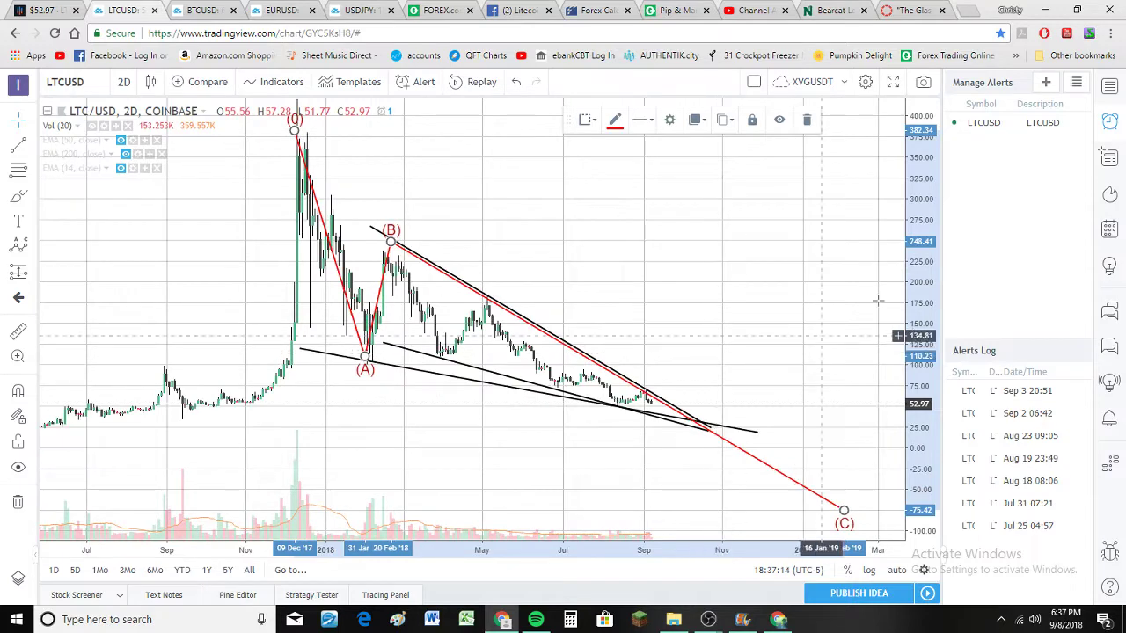
{"action": "scroll", "coordinate": [670, 286], "scroll_direction": "up", "scroll_amount": 5}
{"action": "left_click_drag", "start_coordinate": [464, 248], "coordinate": [871, 306]}
{"action": "scroll", "coordinate": [611, 238], "scroll_direction": "down", "scroll_amount": 2}
{"action": "left_click_drag", "start_coordinate": [465, 224], "coordinate": [596, 226]}
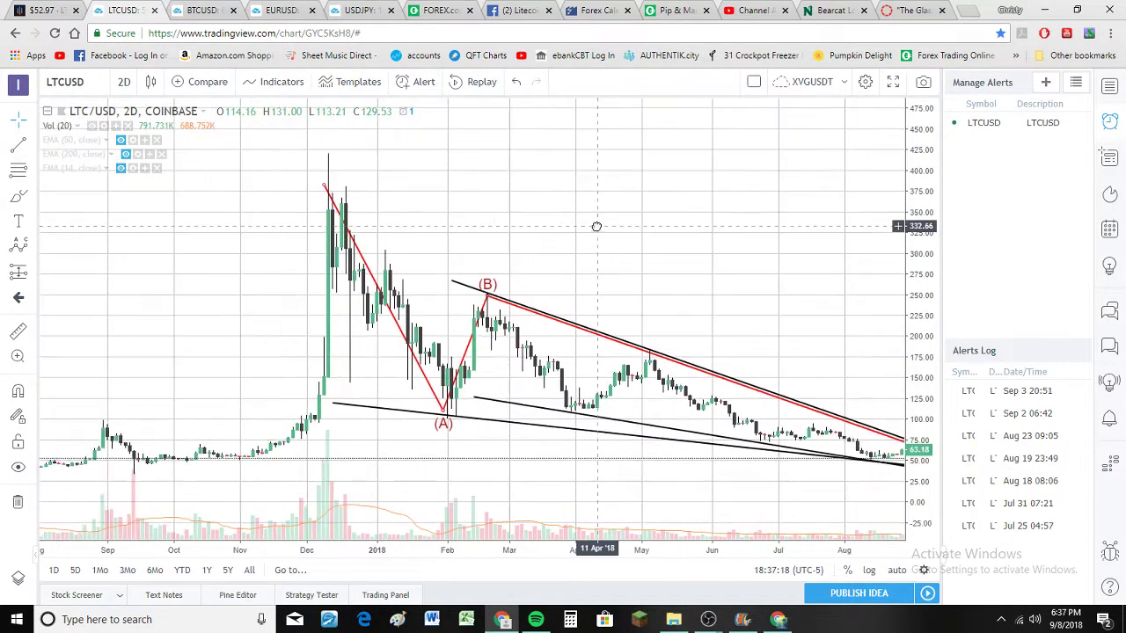
{"action": "scroll", "coordinate": [607, 260], "scroll_direction": "up", "scroll_amount": 2}
{"action": "scroll", "coordinate": [608, 260], "scroll_direction": "up", "scroll_amount": 4}
{"action": "left_click_drag", "start_coordinate": [419, 229], "coordinate": [927, 195]}
{"action": "scroll", "coordinate": [884, 204], "scroll_direction": "down", "scroll_amount": 1}
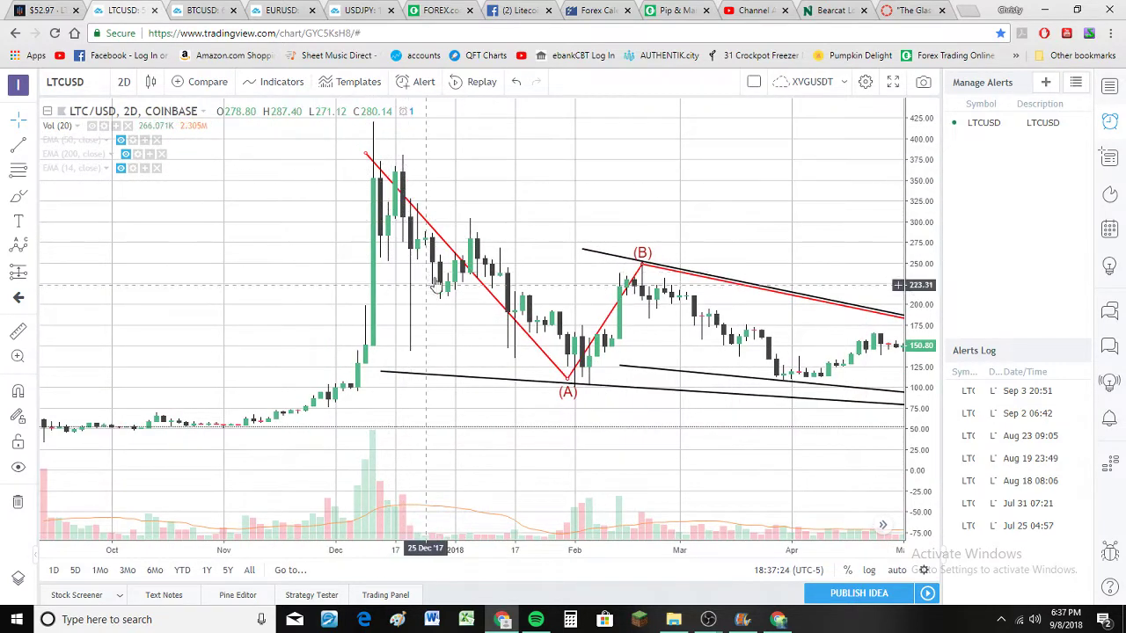
{"action": "left_click_drag", "start_coordinate": [569, 387], "coordinate": [582, 383]}
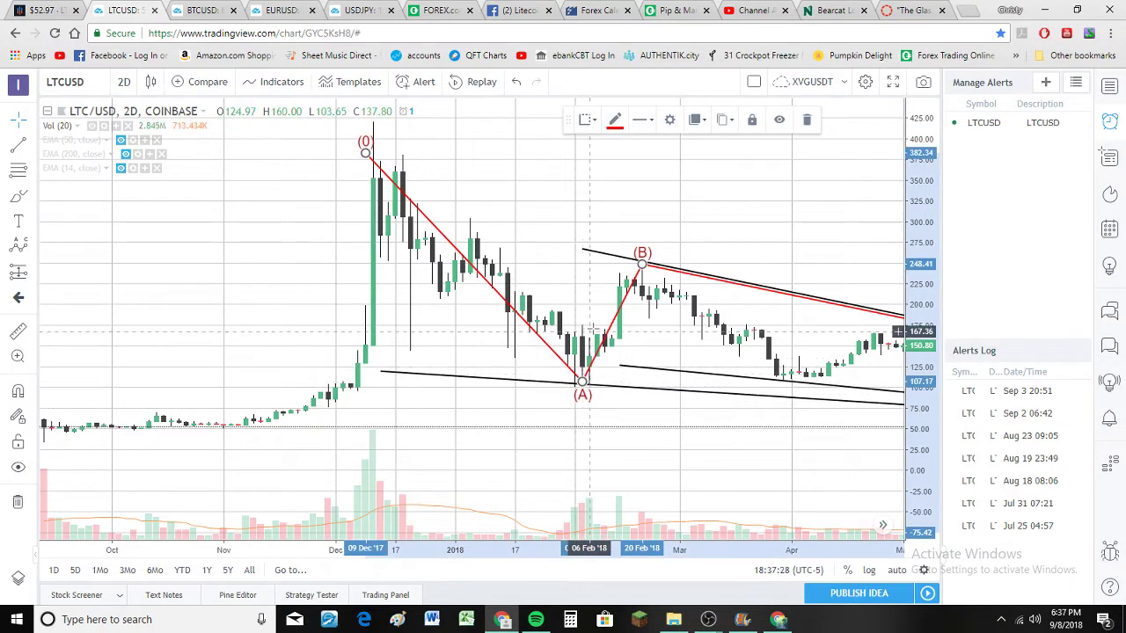
{"action": "mouse_move", "coordinate": [642, 264]}
{"action": "left_mouse_down"}
{"action": "mouse_move", "coordinate": [523, 226]}
{"action": "mouse_move", "coordinate": [482, 228]}
{"action": "left_mouse_up"}
Step: Draw an Elliott Impulse Wave from about 248 in February 2018, with points 1 to 5 at about 111, 185, 9, 108 and 29
{"action": "left_click_drag", "start_coordinate": [912, 432], "coordinate": [880, 306]}
{"action": "scroll", "coordinate": [824, 300], "scroll_direction": "up", "scroll_amount": 4}
{"action": "scroll", "coordinate": [829, 284], "scroll_direction": "down", "scroll_amount": 10}
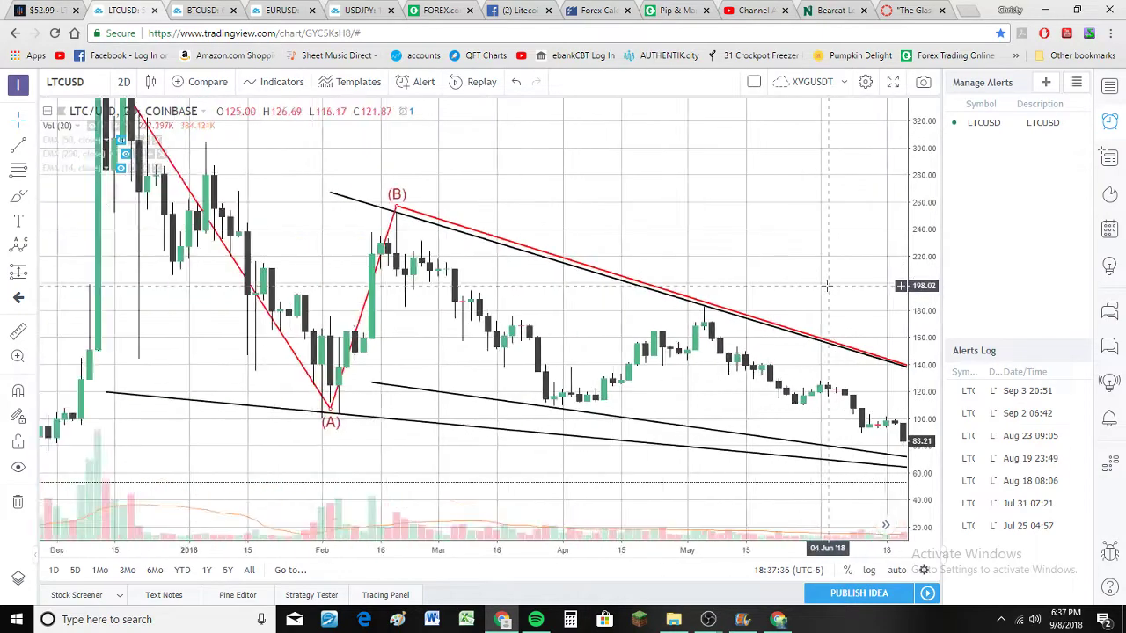
{"action": "left_click_drag", "start_coordinate": [658, 235], "coordinate": [354, 177]}
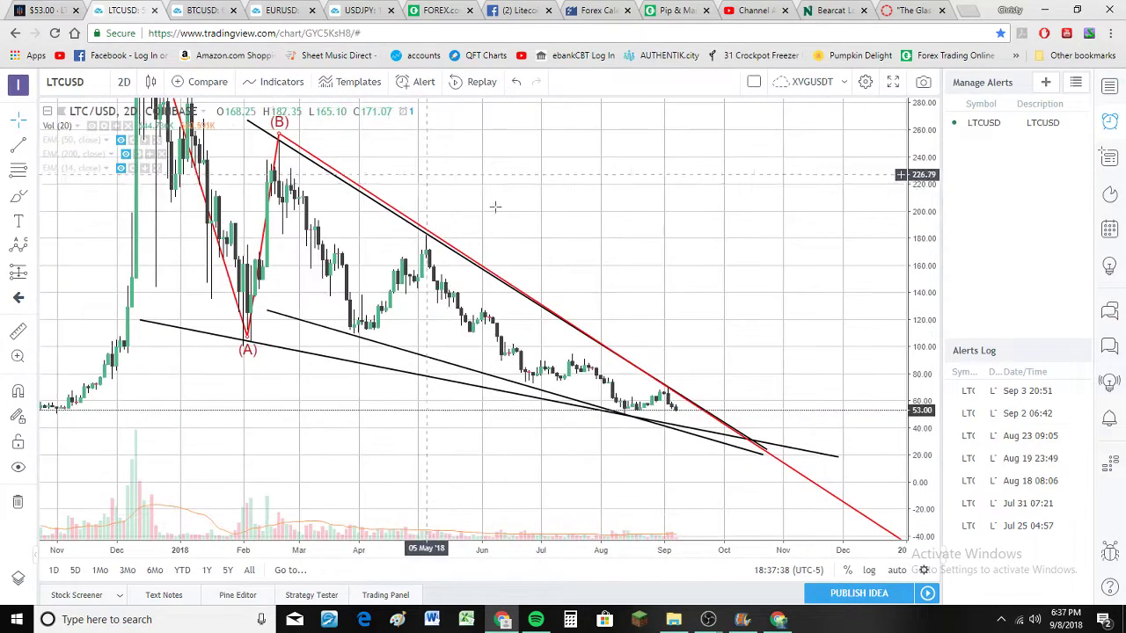
{"action": "left_click", "coordinate": [29, 249]}
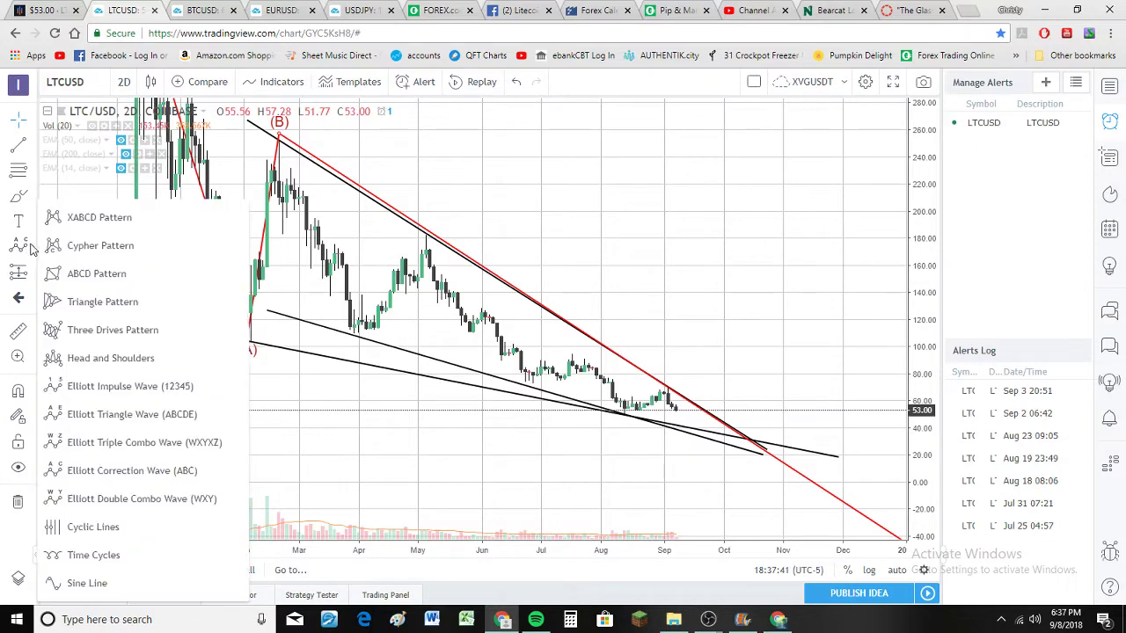
{"action": "left_click", "coordinate": [136, 387]}
{"action": "left_click", "coordinate": [271, 147]}
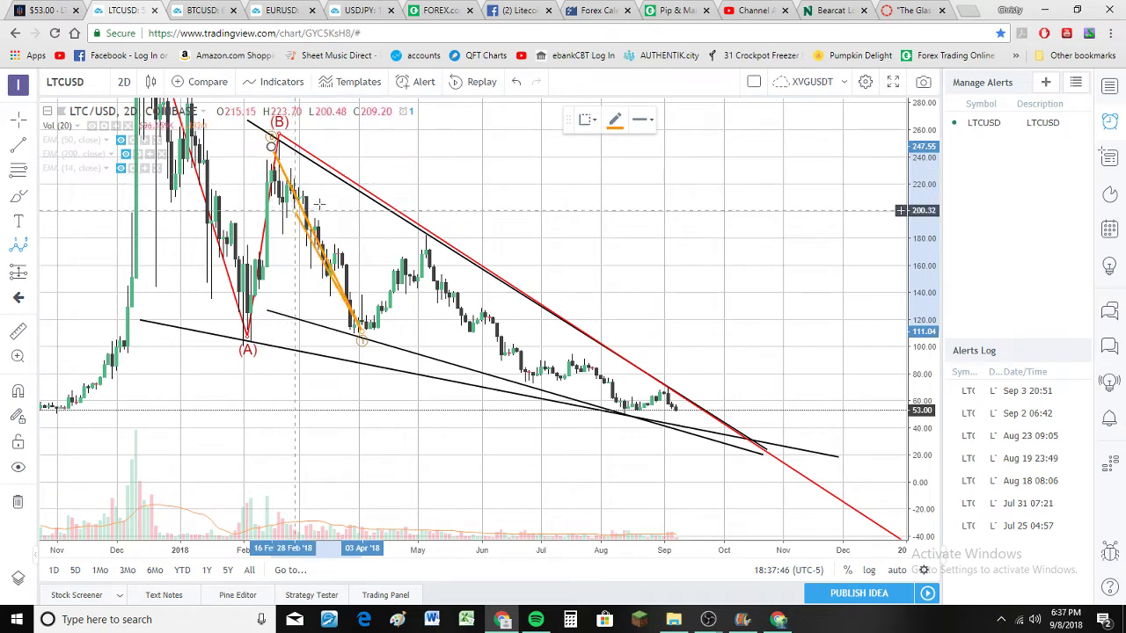
{"action": "left_click", "coordinate": [361, 337]}
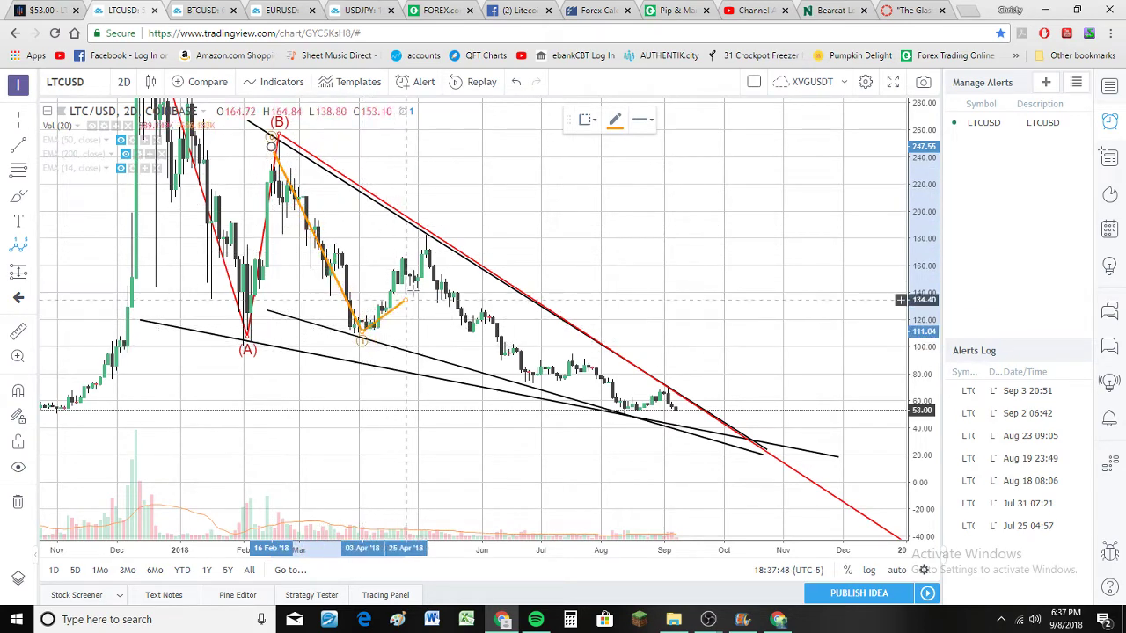
{"action": "left_click", "coordinate": [425, 230]}
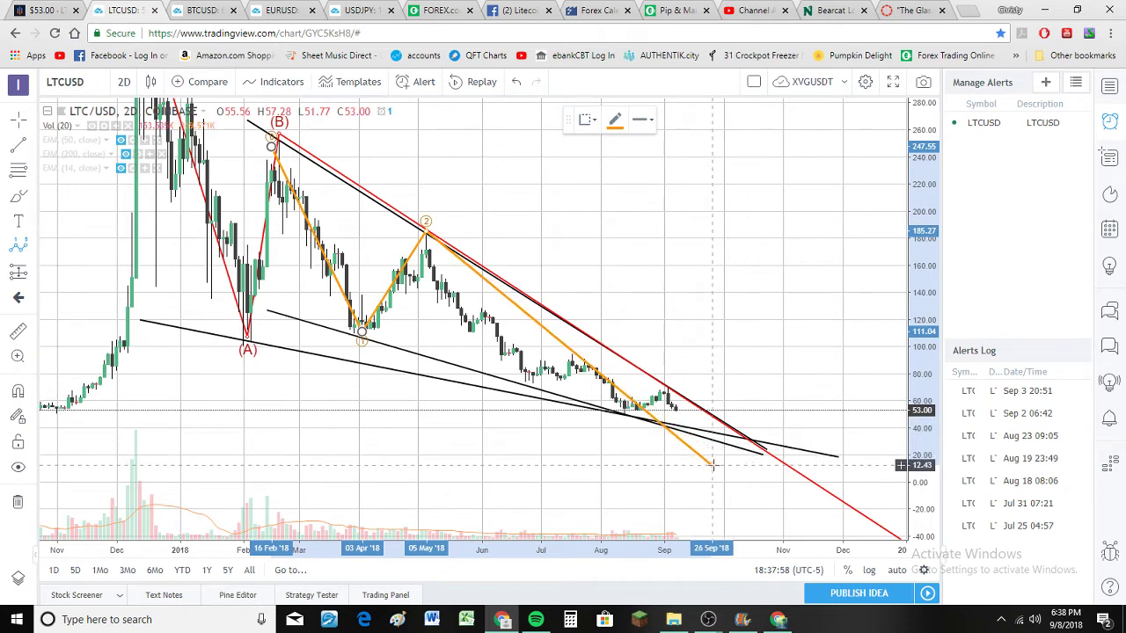
{"action": "left_click", "coordinate": [707, 468]}
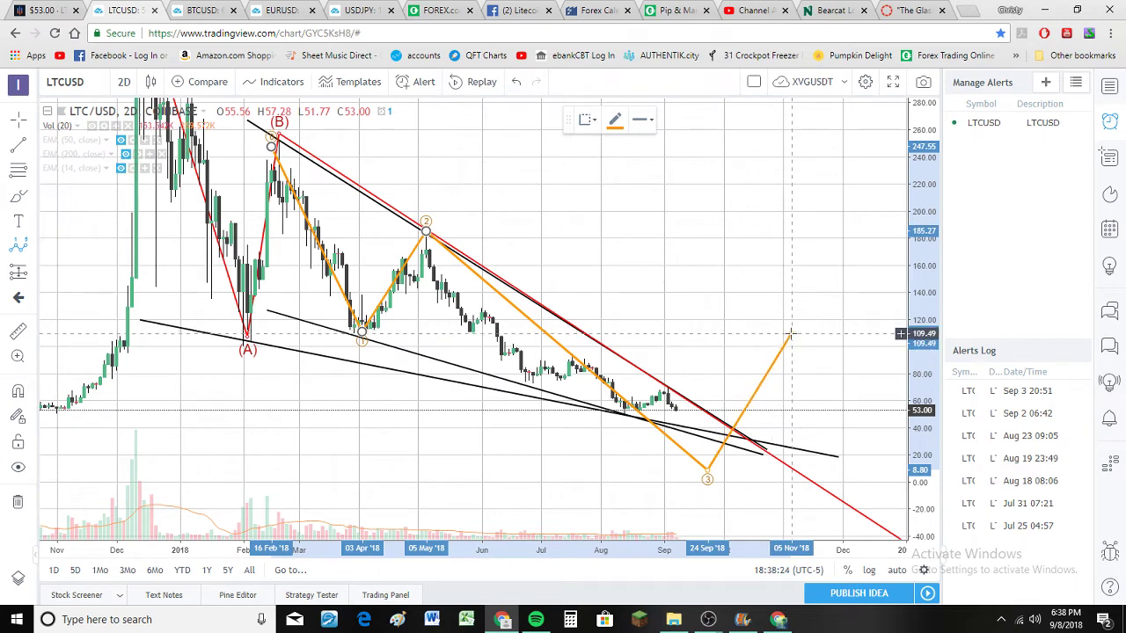
{"action": "left_click", "coordinate": [791, 335]}
{"action": "left_click", "coordinate": [901, 442]}
Step: Move point 5 of the orange impulse wave down to about -30 at 11 February 2019
{"action": "left_click_drag", "start_coordinate": [772, 521], "coordinate": [616, 422]}
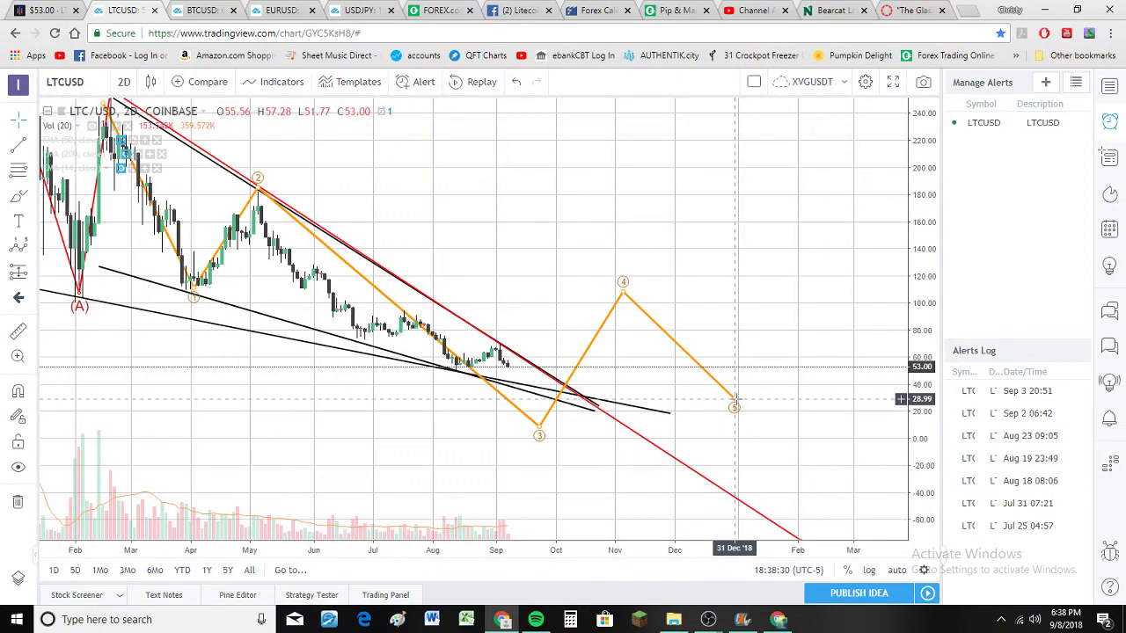
{"action": "left_click_drag", "start_coordinate": [735, 402], "coordinate": [817, 480]}
{"action": "scroll", "coordinate": [660, 349], "scroll_direction": "down", "scroll_amount": 2}
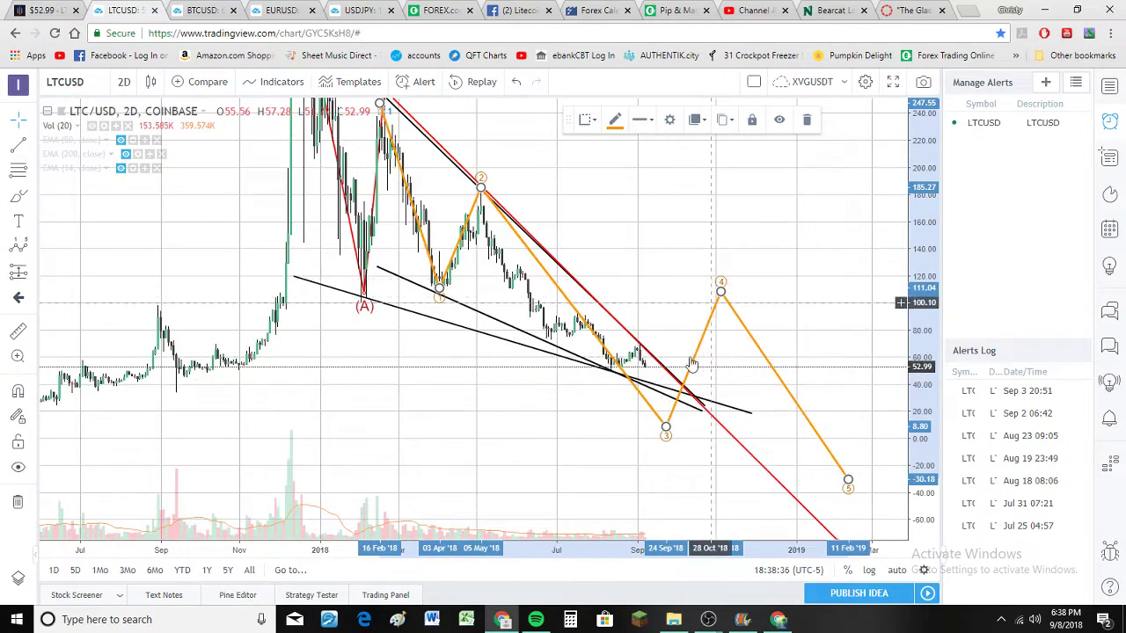
Step: Examine the projected impulse wave against the wedge lines and the correction wave's point C at several price and time scales
{"action": "left_click_drag", "start_coordinate": [927, 211], "coordinate": [920, 306]}
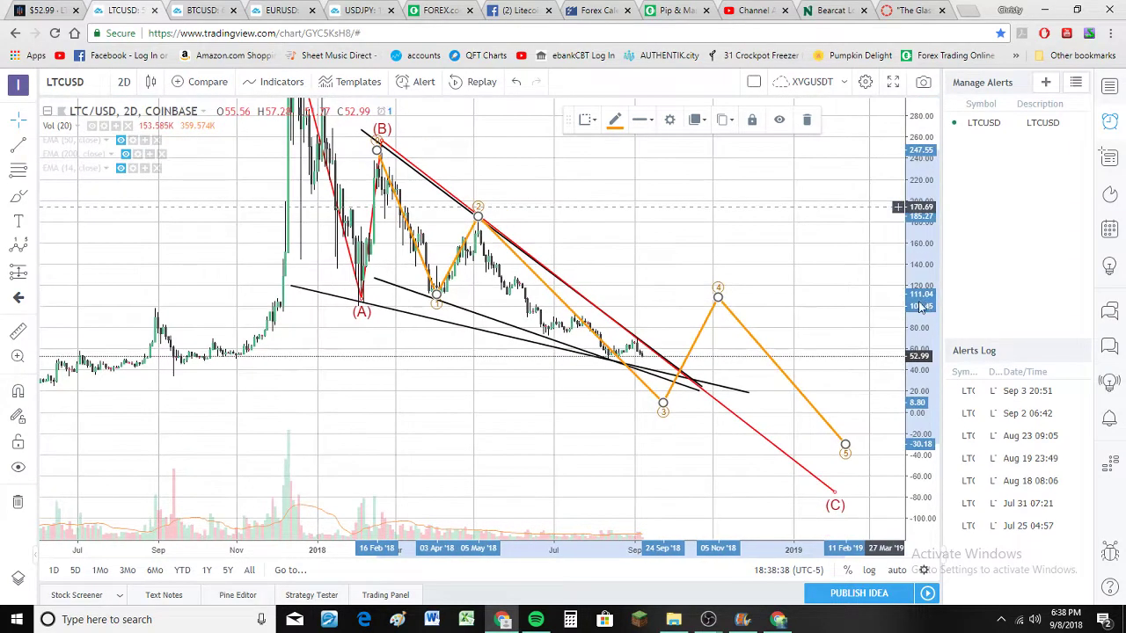
{"action": "scroll", "coordinate": [919, 303], "scroll_direction": "down", "scroll_amount": 2}
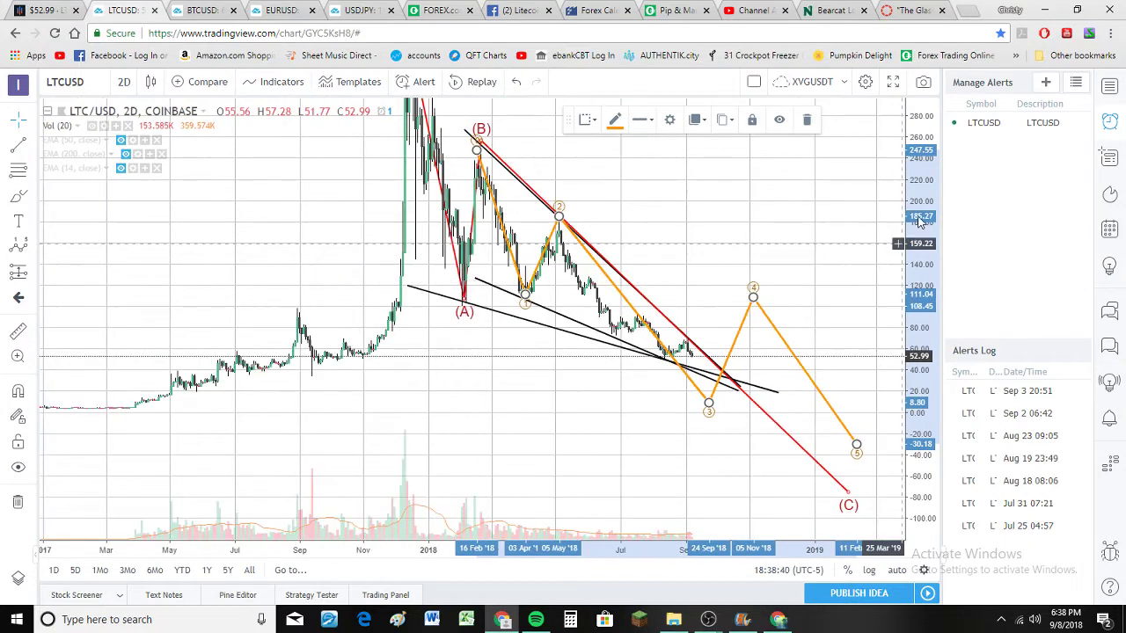
{"action": "left_click_drag", "start_coordinate": [928, 267], "coordinate": [925, 322]}
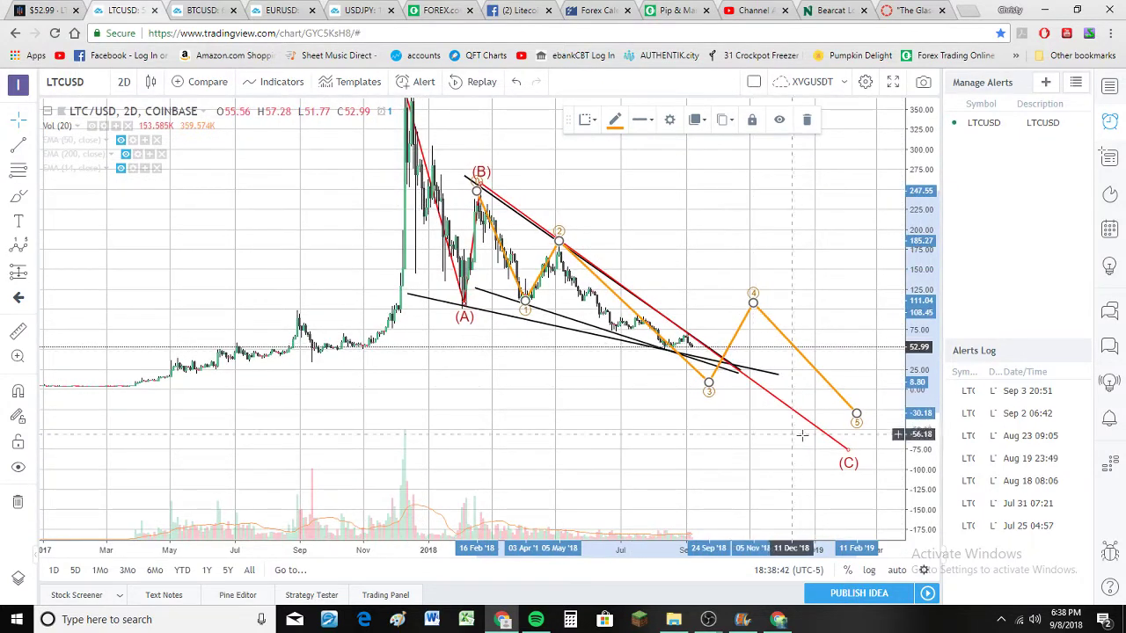
{"action": "scroll", "coordinate": [765, 431], "scroll_direction": "up", "scroll_amount": 3}
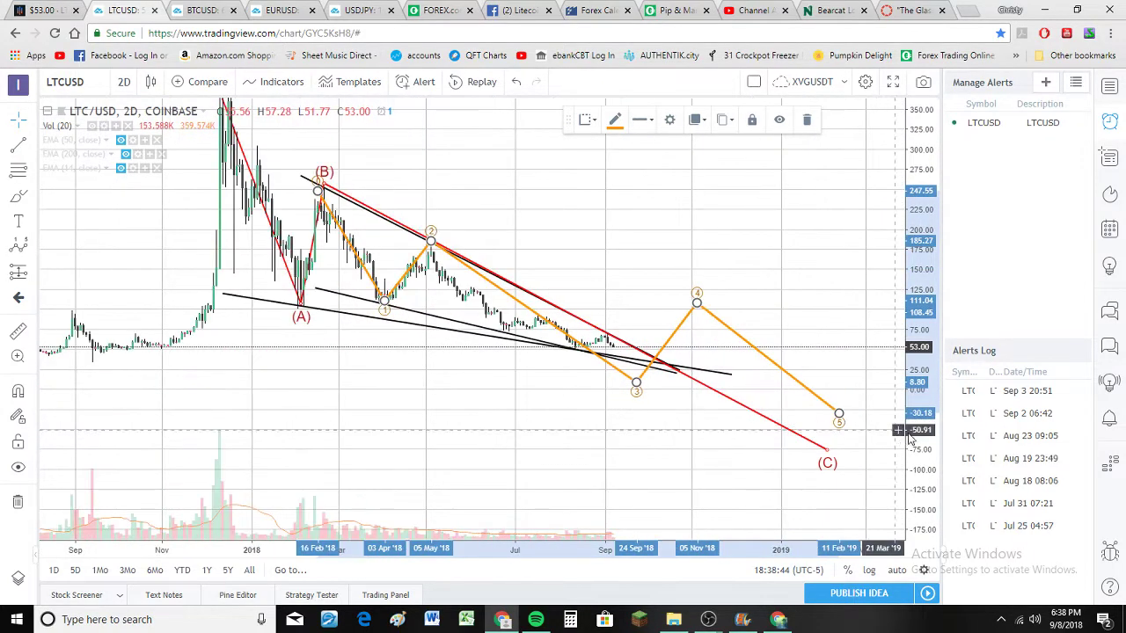
{"action": "left_click_drag", "start_coordinate": [923, 345], "coordinate": [926, 283]}
{"action": "scroll", "coordinate": [915, 309], "scroll_direction": "up", "scroll_amount": 3}
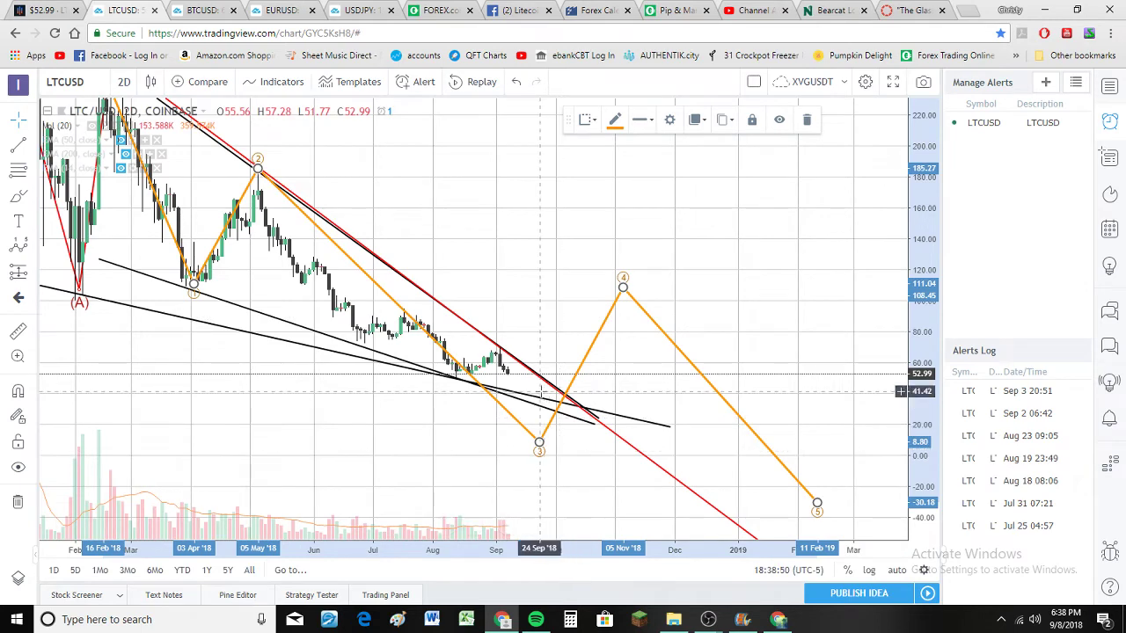
{"action": "scroll", "coordinate": [387, 264], "scroll_direction": "up", "scroll_amount": 1}
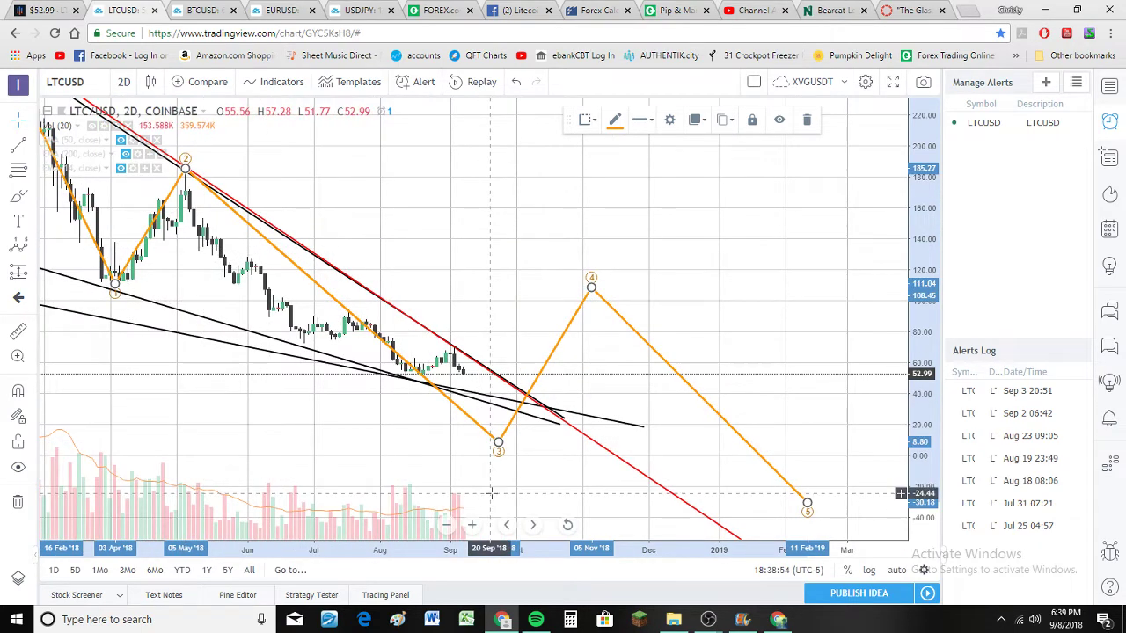
Step: Draw a smaller Elliott Impulse Wave from about 179 in May 2018, with points 1 to 5 at about 112, 132, 45, 73 and 19
{"action": "left_click", "coordinate": [19, 247]}
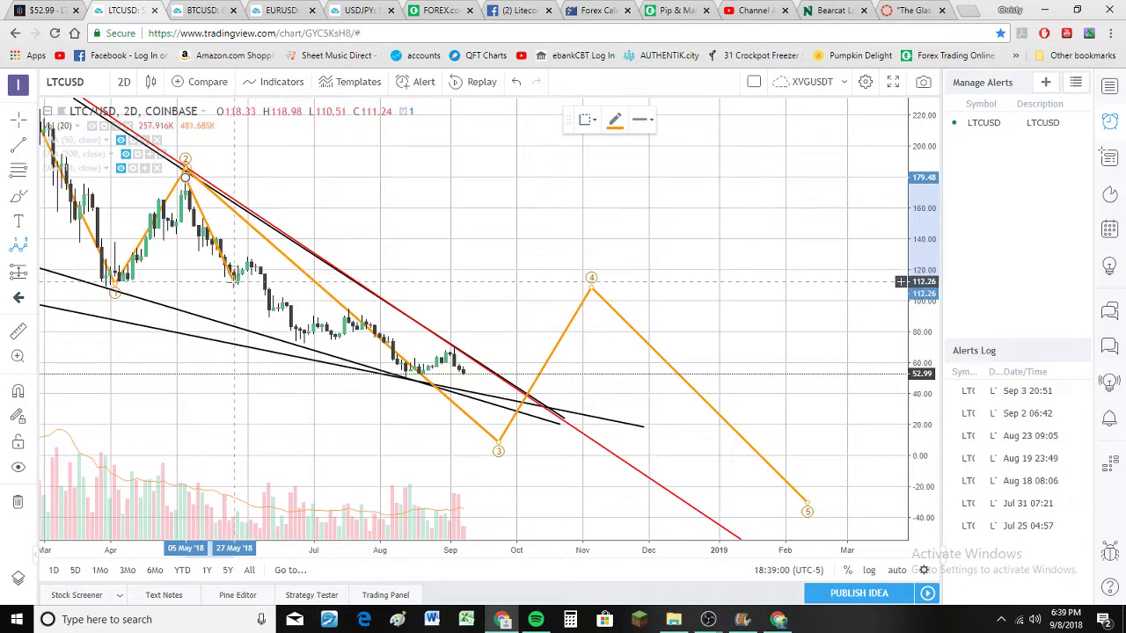
{"action": "left_click", "coordinate": [234, 281]}
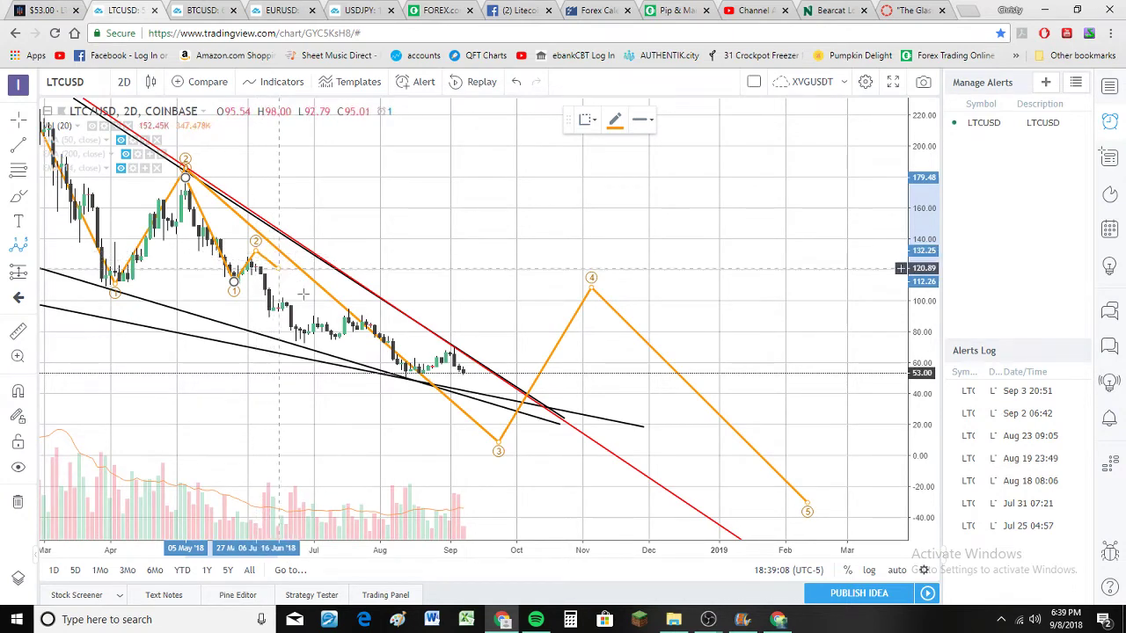
{"action": "left_click", "coordinate": [406, 384]}
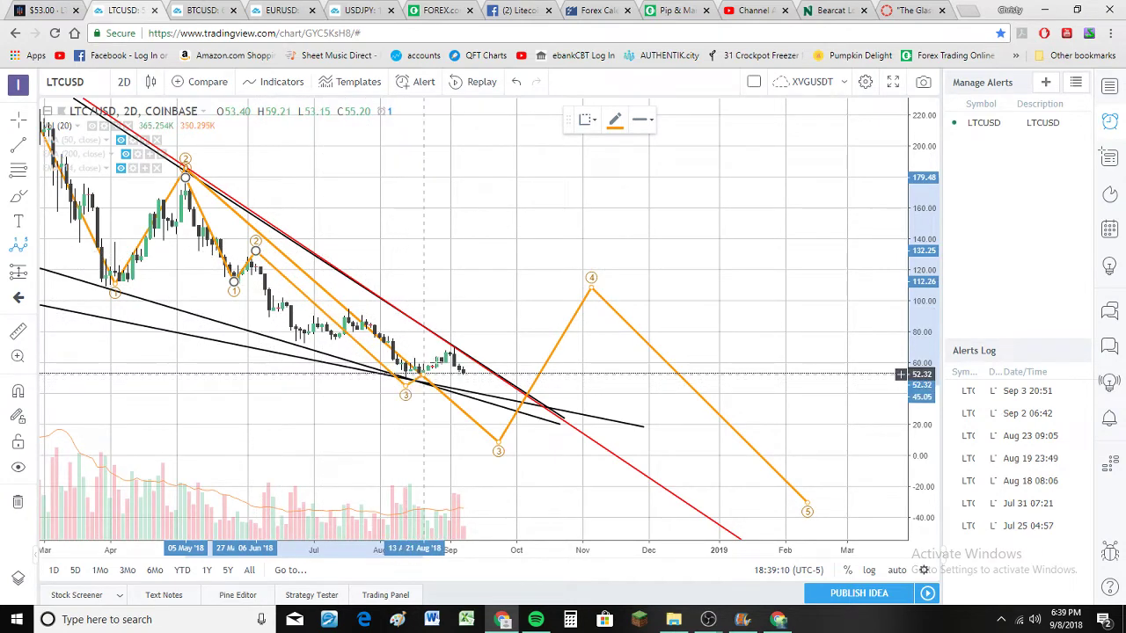
{"action": "left_click", "coordinate": [454, 343]}
{"action": "left_click", "coordinate": [534, 427]}
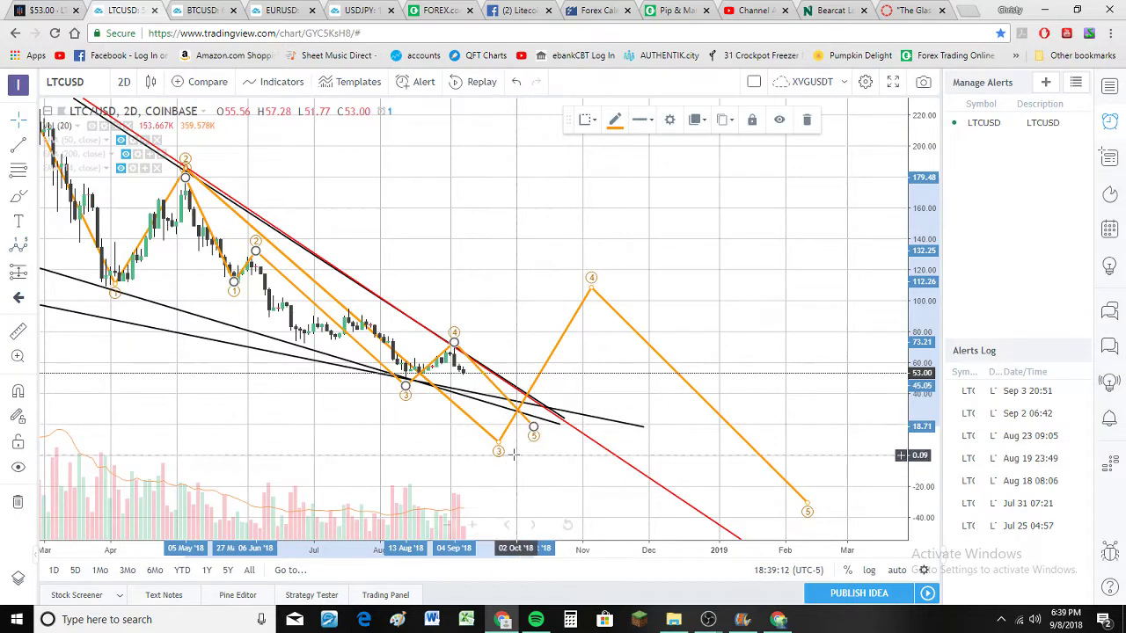
Step: Recolor the smaller impulse wave blue to set it apart from the larger orange wave
{"action": "left_click", "coordinate": [617, 128]}
{"action": "left_click", "coordinate": [623, 160]}
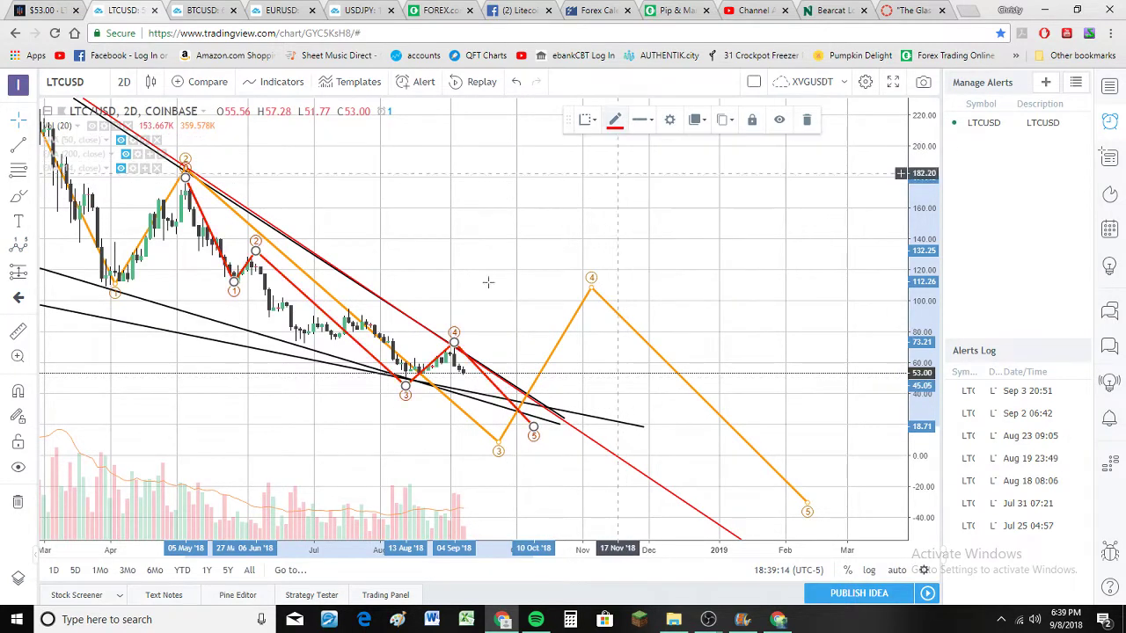
{"action": "left_click", "coordinate": [615, 119]}
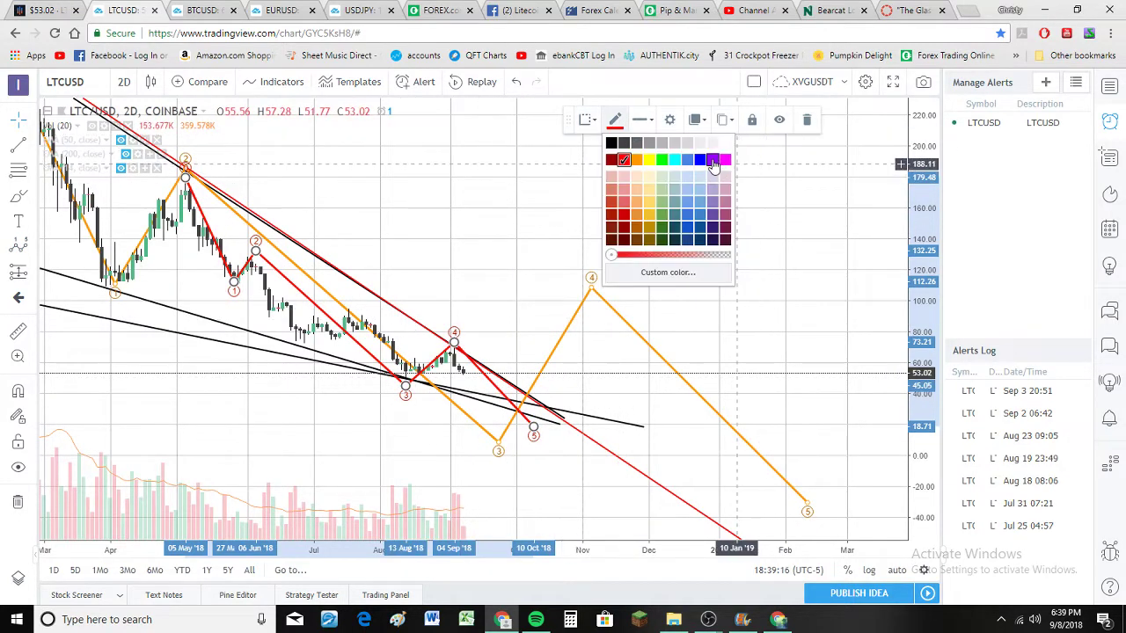
{"action": "left_click", "coordinate": [700, 162]}
Step: Move point 3 of the orange impulse wave beside the blue wave's point 5, at about 12 on 12 October 2018
{"action": "scroll", "coordinate": [532, 283], "scroll_direction": "down", "scroll_amount": 1}
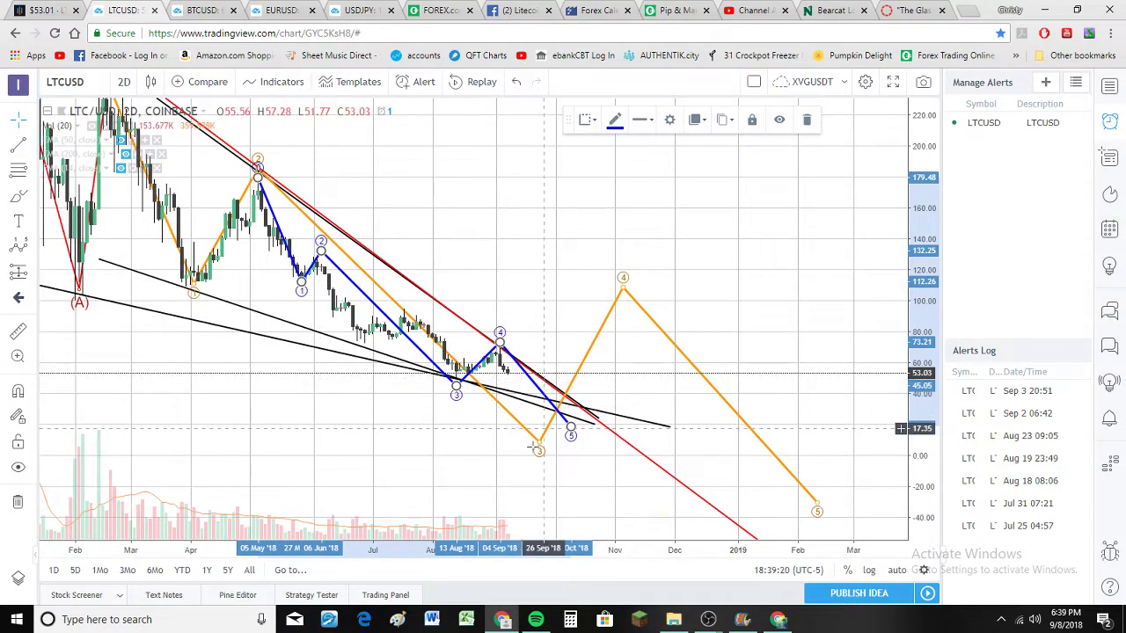
{"action": "left_click_drag", "start_coordinate": [541, 450], "coordinate": [574, 437]}
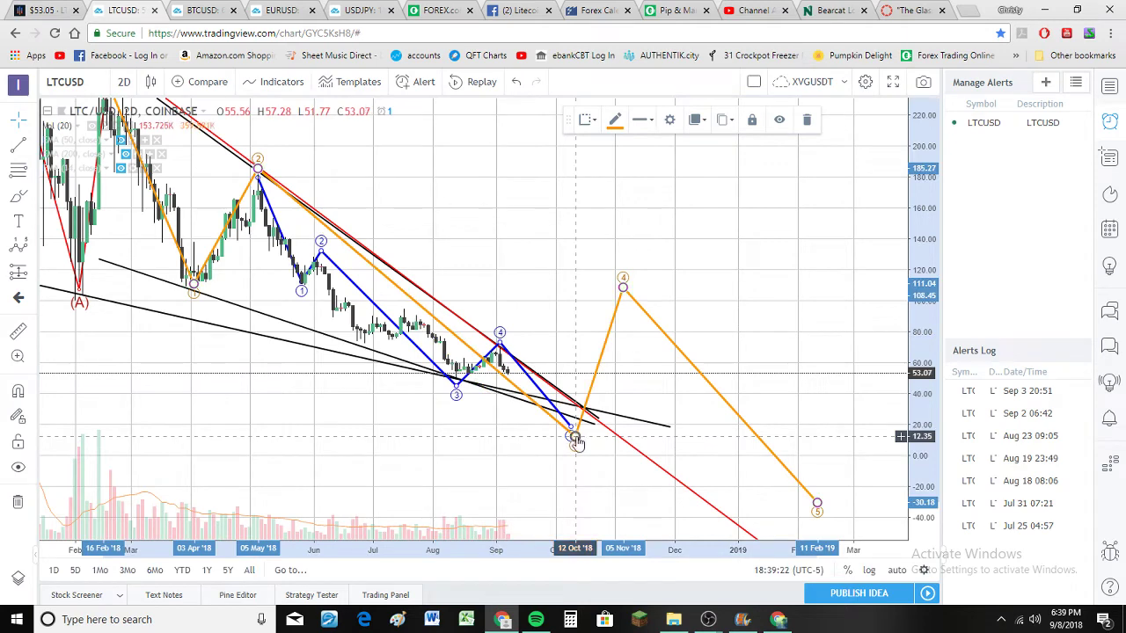
{"action": "scroll", "coordinate": [290, 352], "scroll_direction": "up", "scroll_amount": 1}
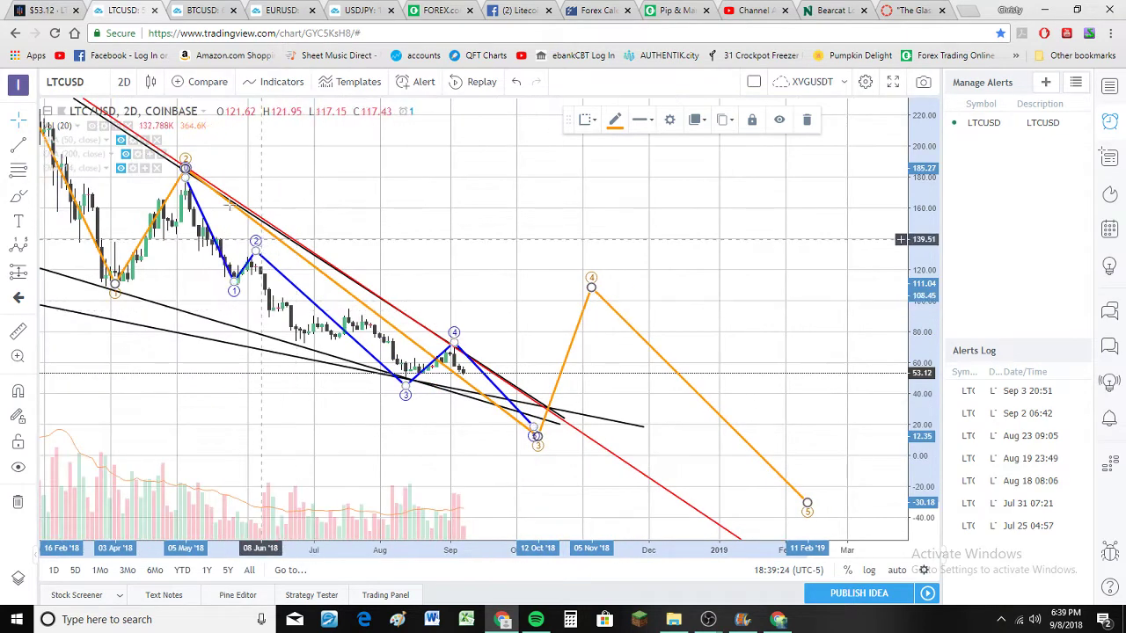
Step: Switch the chart to the 8-hour interval and move the blue wave's point 2 to about 130 on 3 June 2018
{"action": "left_click", "coordinate": [123, 80]}
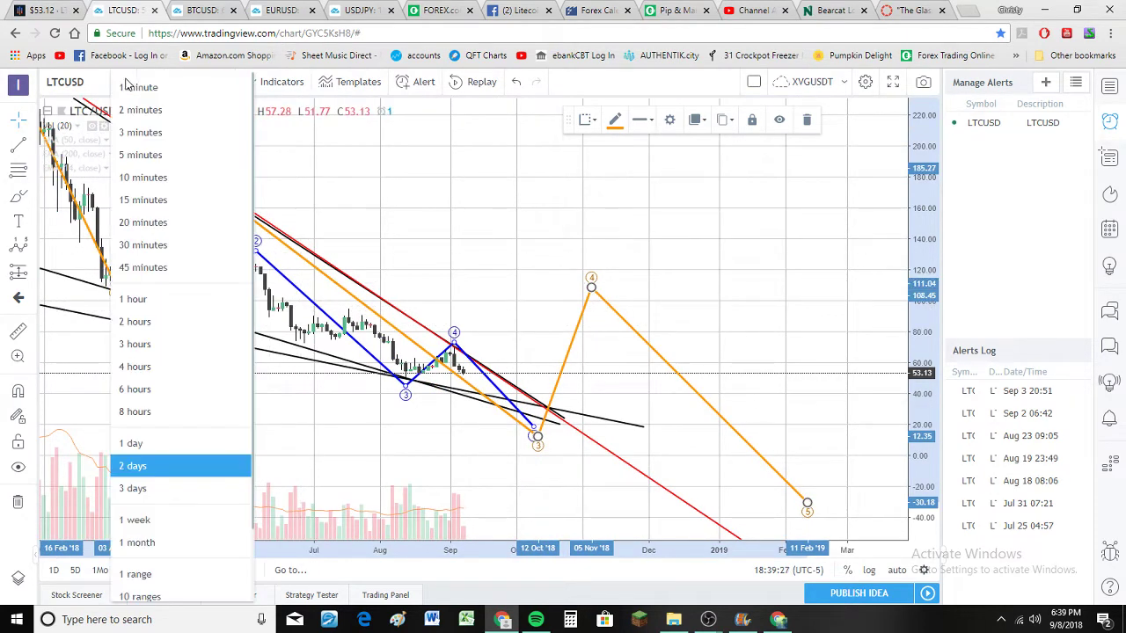
{"action": "left_click", "coordinate": [140, 442]}
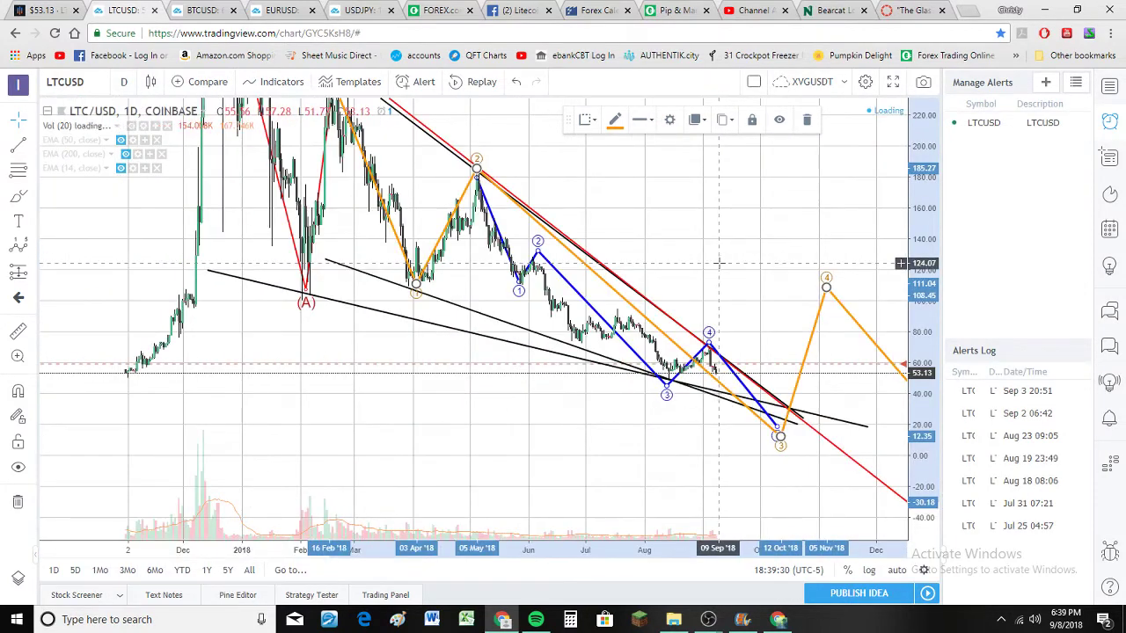
{"action": "scroll", "coordinate": [611, 301], "scroll_direction": "up", "scroll_amount": 5}
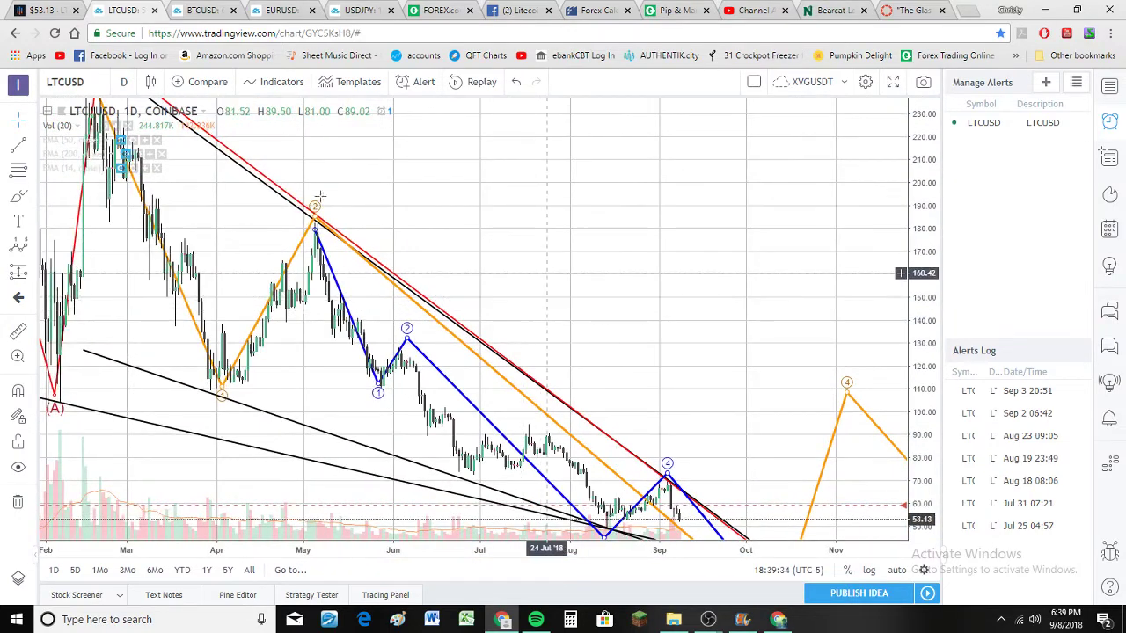
{"action": "left_click", "coordinate": [124, 82]}
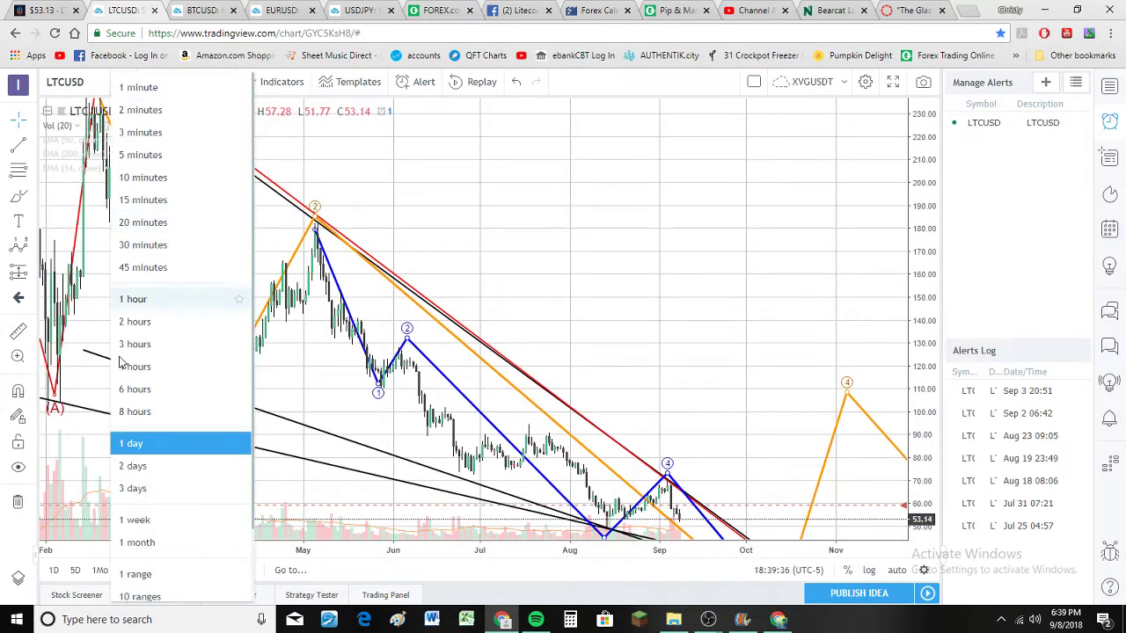
{"action": "left_click", "coordinate": [140, 411]}
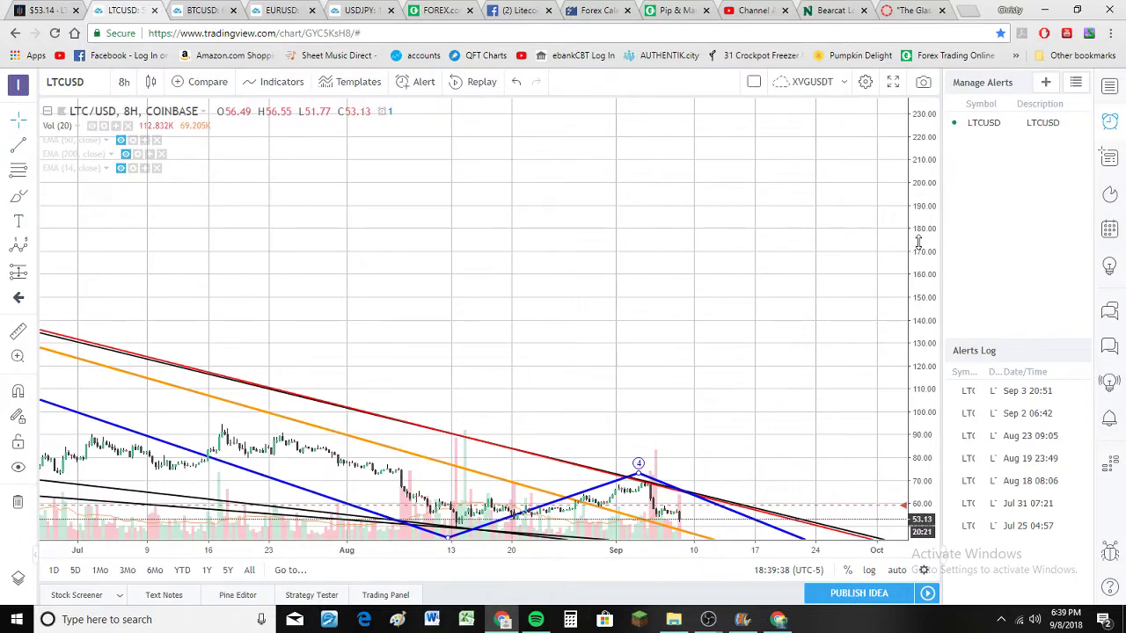
{"action": "scroll", "coordinate": [761, 266], "scroll_direction": "down", "scroll_amount": 2}
{"action": "scroll", "coordinate": [761, 265], "scroll_direction": "down", "scroll_amount": 3}
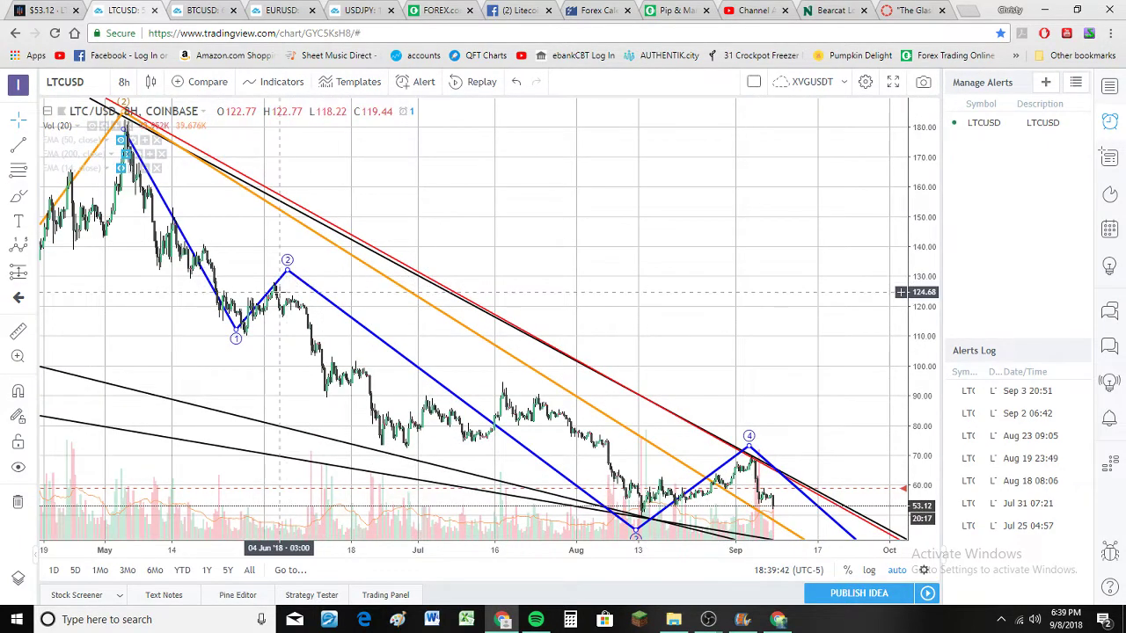
{"action": "left_click_drag", "start_coordinate": [287, 270], "coordinate": [275, 276]}
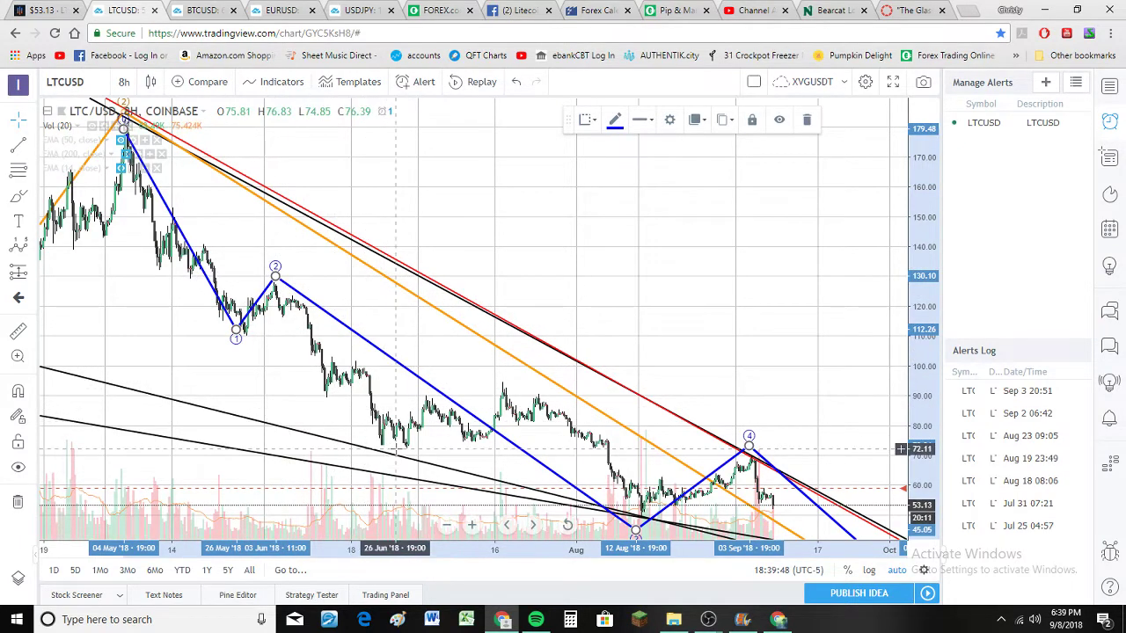
Step: Examine the blue and orange impulse waves against the candles and wedge lines at several time and price scales
{"action": "scroll", "coordinate": [396, 449], "scroll_direction": "down", "scroll_amount": 1}
{"action": "left_click_drag", "start_coordinate": [495, 439], "coordinate": [459, 356]}
{"action": "left_click_drag", "start_coordinate": [929, 195], "coordinate": [919, 282]}
{"action": "scroll", "coordinate": [885, 287], "scroll_direction": "down", "scroll_amount": 3}
{"action": "scroll", "coordinate": [814, 303], "scroll_direction": "up", "scroll_amount": 1}
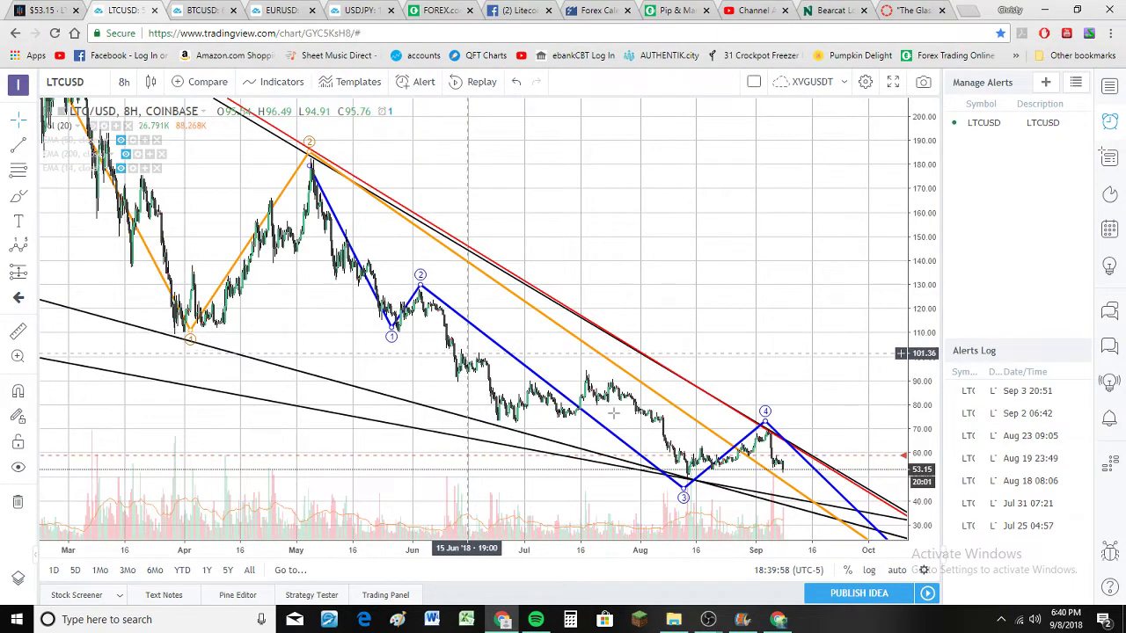
{"action": "left_click", "coordinate": [18, 246]}
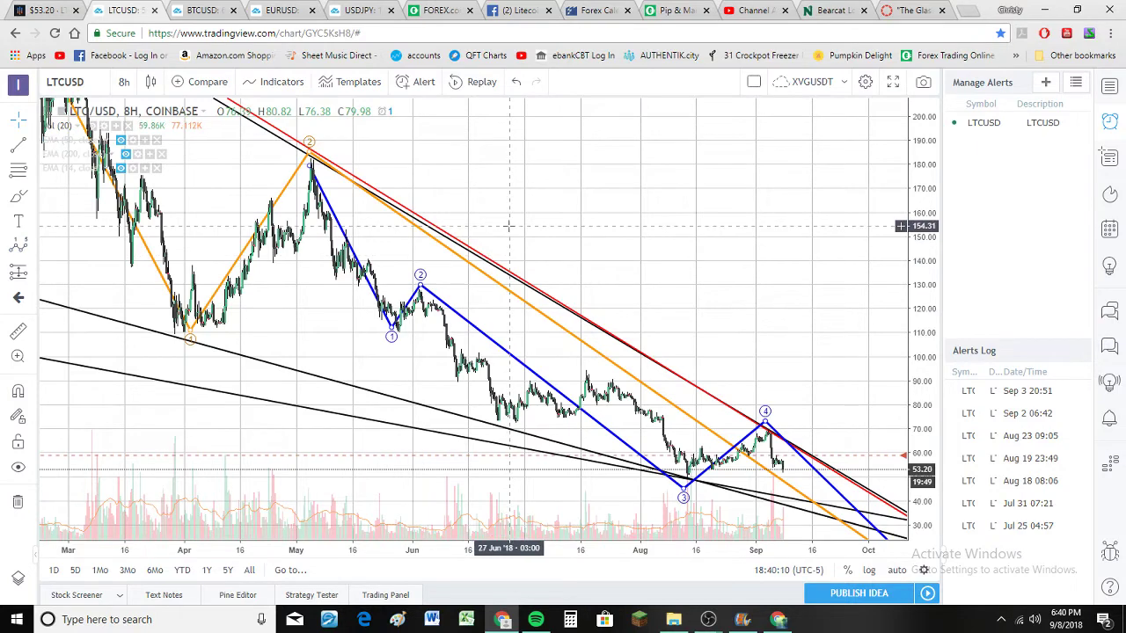
{"action": "scroll", "coordinate": [448, 209], "scroll_direction": "up", "scroll_amount": 2}
{"action": "scroll", "coordinate": [447, 210], "scroll_direction": "down", "scroll_amount": 3}
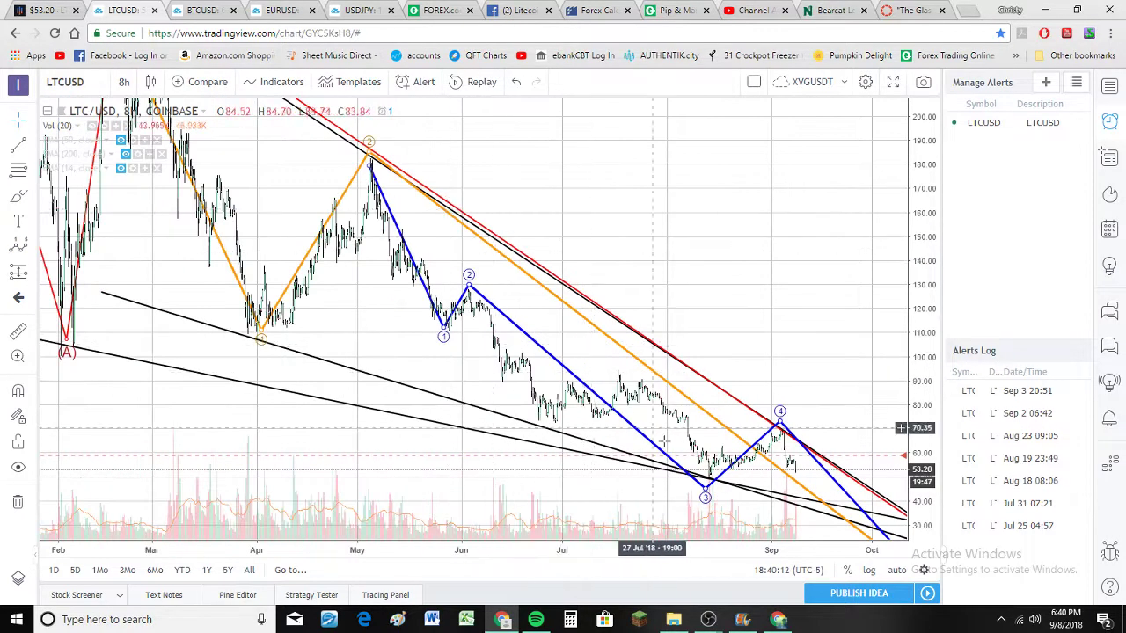
{"action": "scroll", "coordinate": [445, 255], "scroll_direction": "down", "scroll_amount": 3}
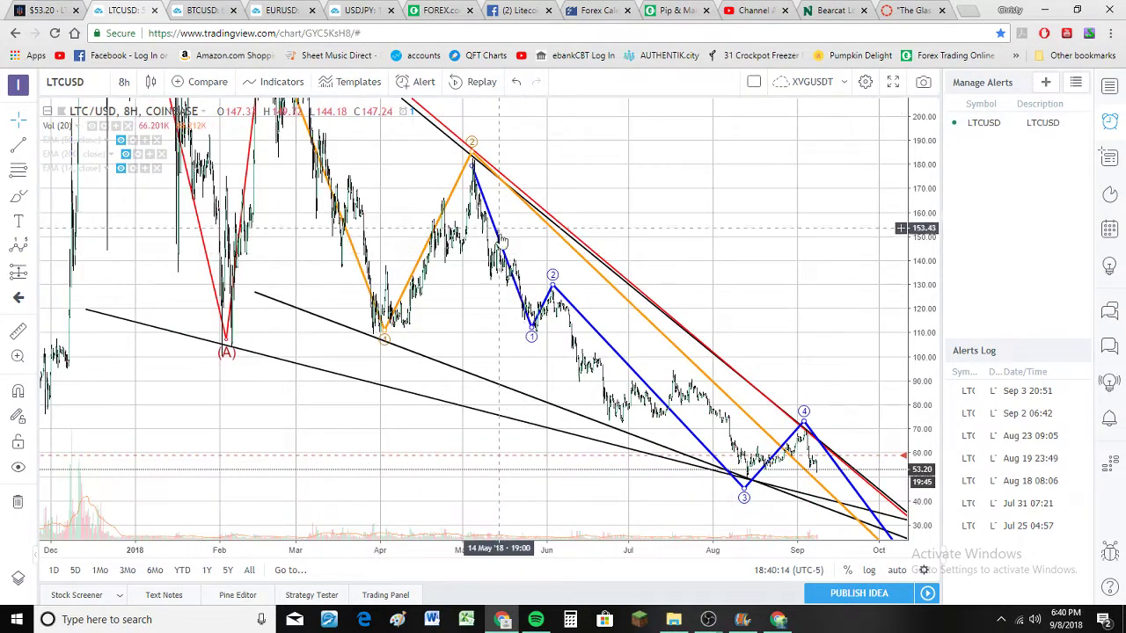
{"action": "scroll", "coordinate": [520, 211], "scroll_direction": "up", "scroll_amount": 4}
{"action": "scroll", "coordinate": [853, 256], "scroll_direction": "down", "scroll_amount": 4}
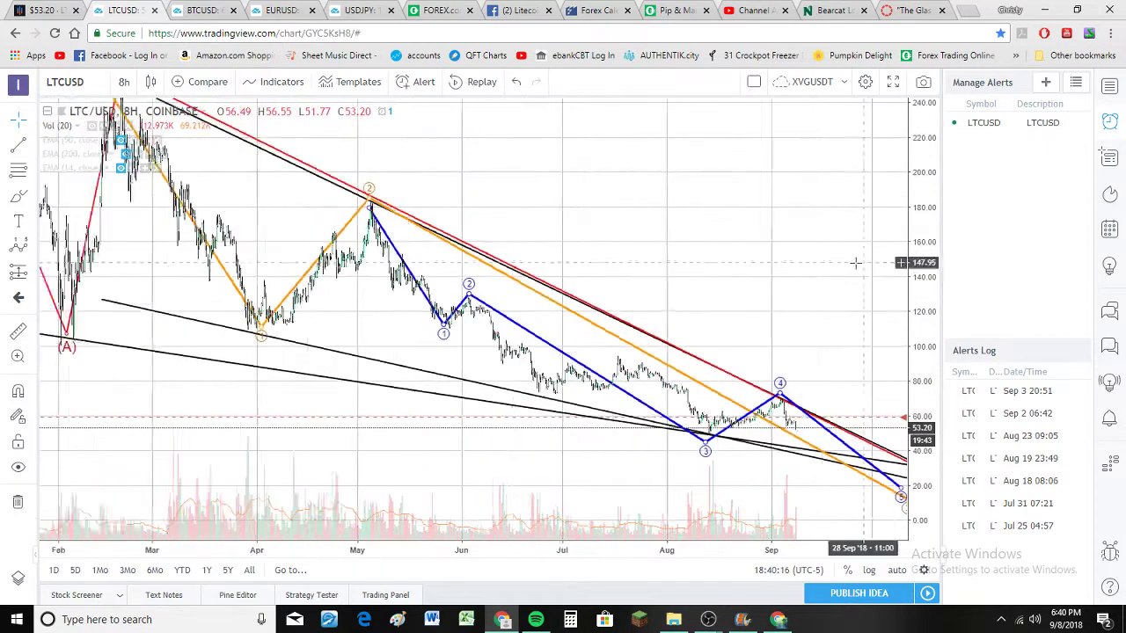
{"action": "left_click_drag", "start_coordinate": [842, 257], "coordinate": [670, 173]}
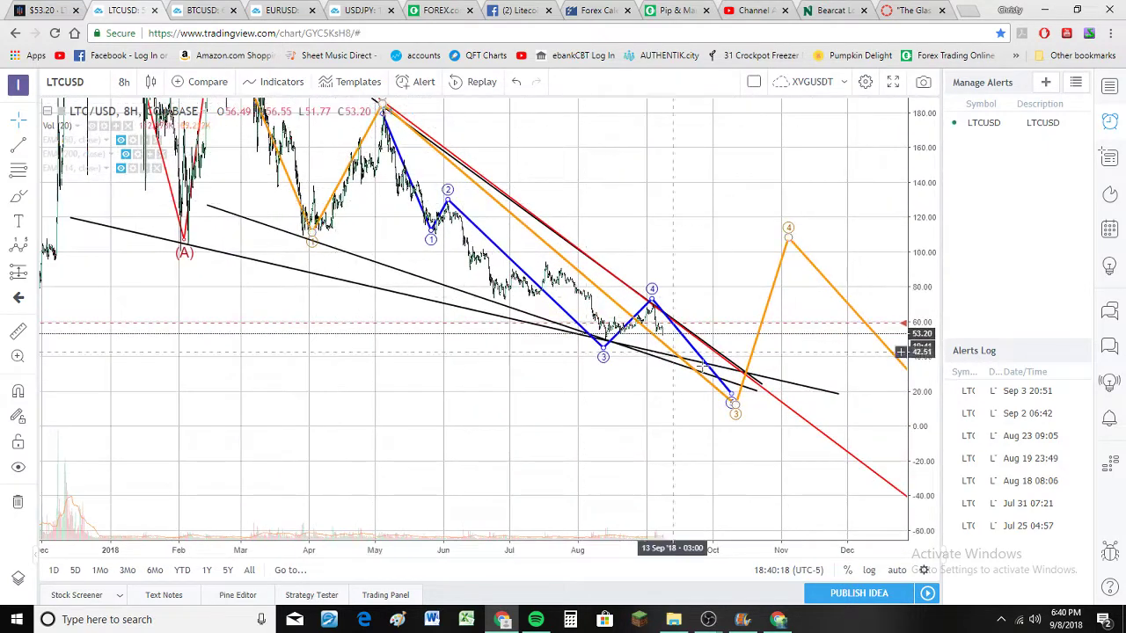
{"action": "scroll", "coordinate": [880, 251], "scroll_direction": "up", "scroll_amount": 2}
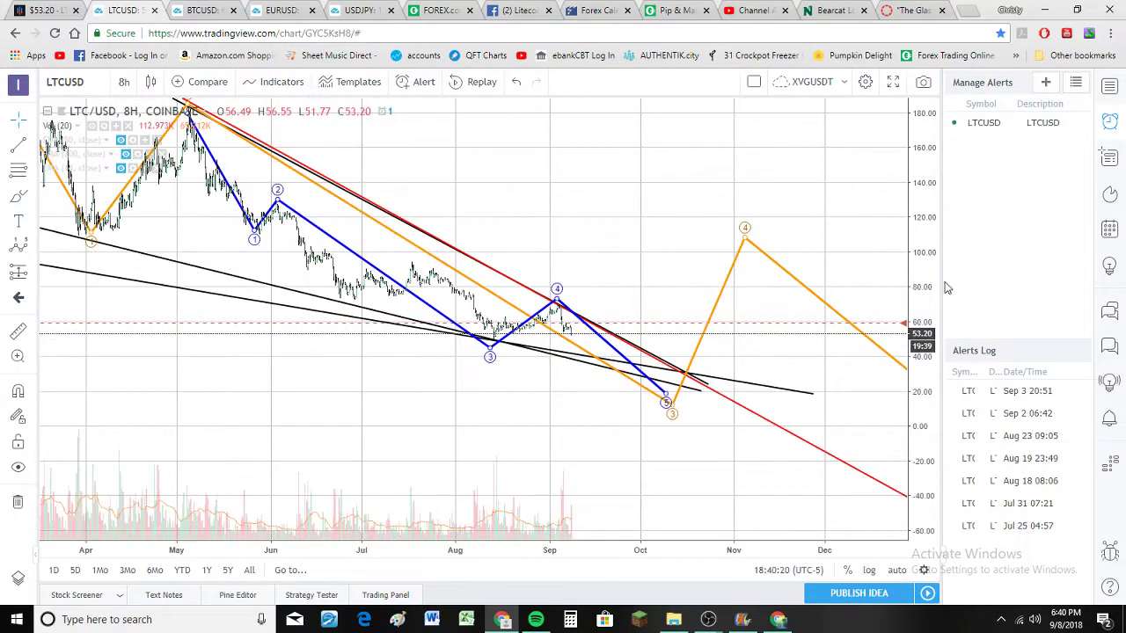
{"action": "scroll", "coordinate": [923, 289], "scroll_direction": "down", "scroll_amount": 3}
{"action": "scroll", "coordinate": [648, 290], "scroll_direction": "up", "scroll_amount": 5}
{"action": "scroll", "coordinate": [498, 248], "scroll_direction": "down", "scroll_amount": 4}
Step: Move the blue wave's point 1 to about 133 and its point 2 to about 155 in mid-May 2018
{"action": "left_click_drag", "start_coordinate": [412, 372], "coordinate": [686, 441]}
{"action": "left_click_drag", "start_coordinate": [933, 203], "coordinate": [924, 129]}
{"action": "scroll", "coordinate": [567, 136], "scroll_direction": "up", "scroll_amount": 3}
{"action": "left_click_drag", "start_coordinate": [521, 148], "coordinate": [840, 306]}
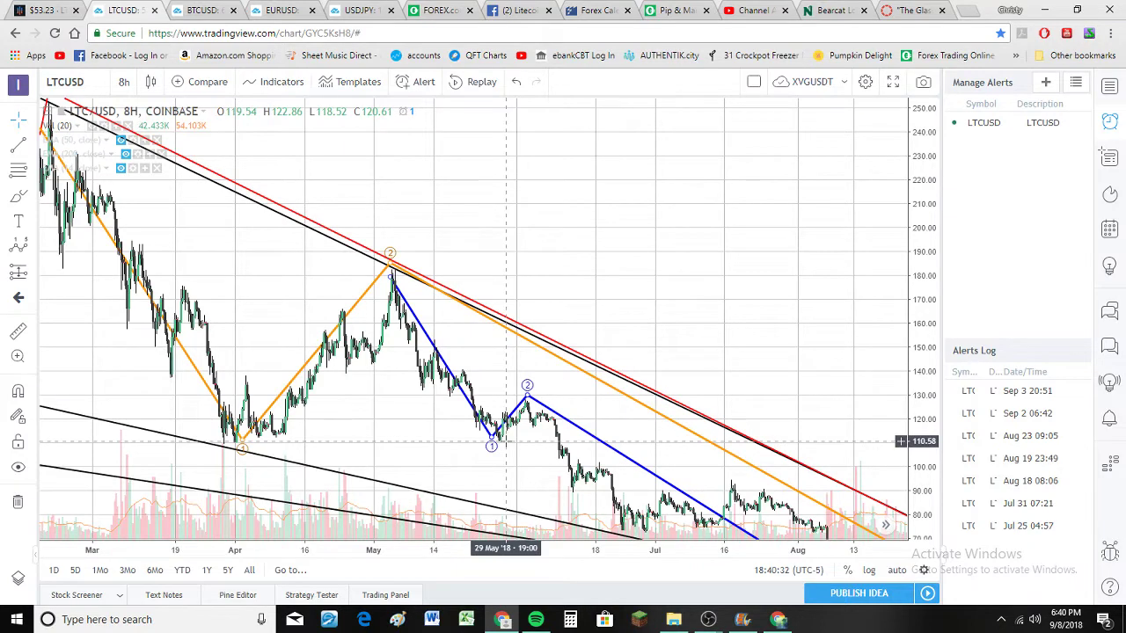
{"action": "left_click_drag", "start_coordinate": [492, 440], "coordinate": [422, 388]}
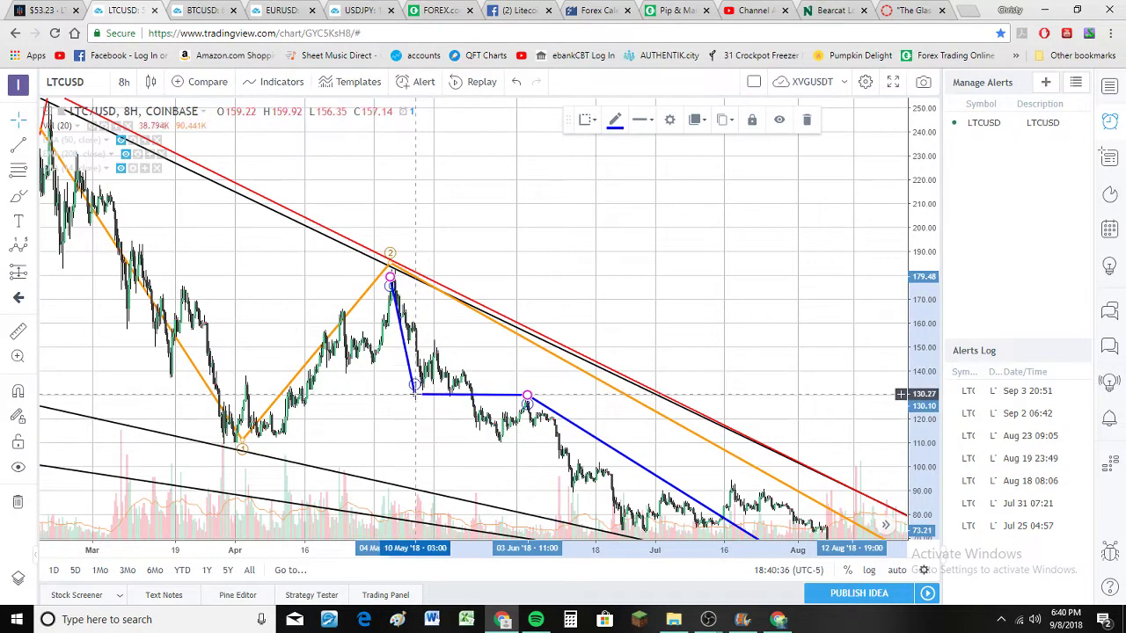
{"action": "left_click_drag", "start_coordinate": [528, 400], "coordinate": [418, 334]}
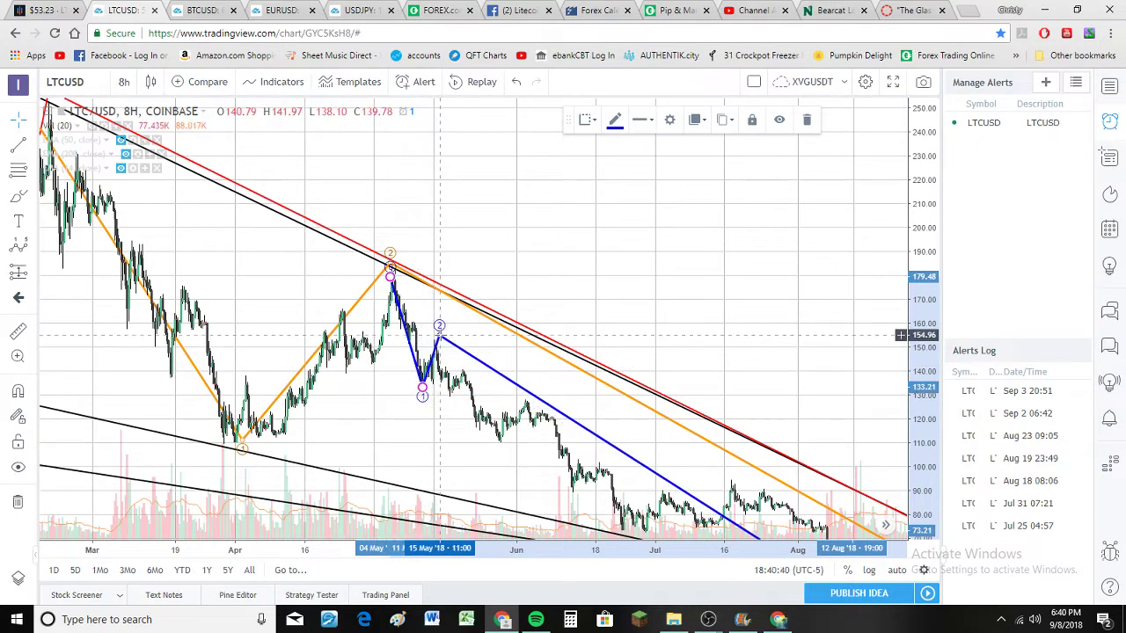
Step: Shift the whole blue wave up slightly to start at about 181, and set its point 2 at about 154 on 15 May 2018
{"action": "scroll", "coordinate": [408, 304], "scroll_direction": "up", "scroll_amount": 3}
{"action": "left_click_drag", "start_coordinate": [393, 249], "coordinate": [558, 275]}
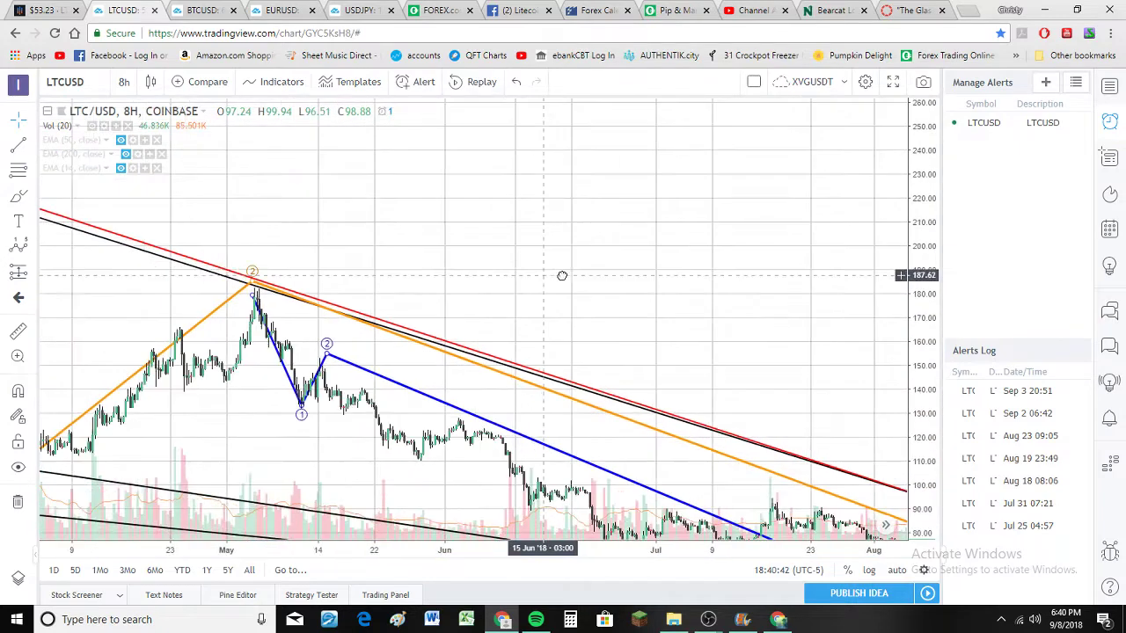
{"action": "scroll", "coordinate": [554, 274], "scroll_direction": "up", "scroll_amount": 2}
{"action": "scroll", "coordinate": [546, 278], "scroll_direction": "down", "scroll_amount": 3}
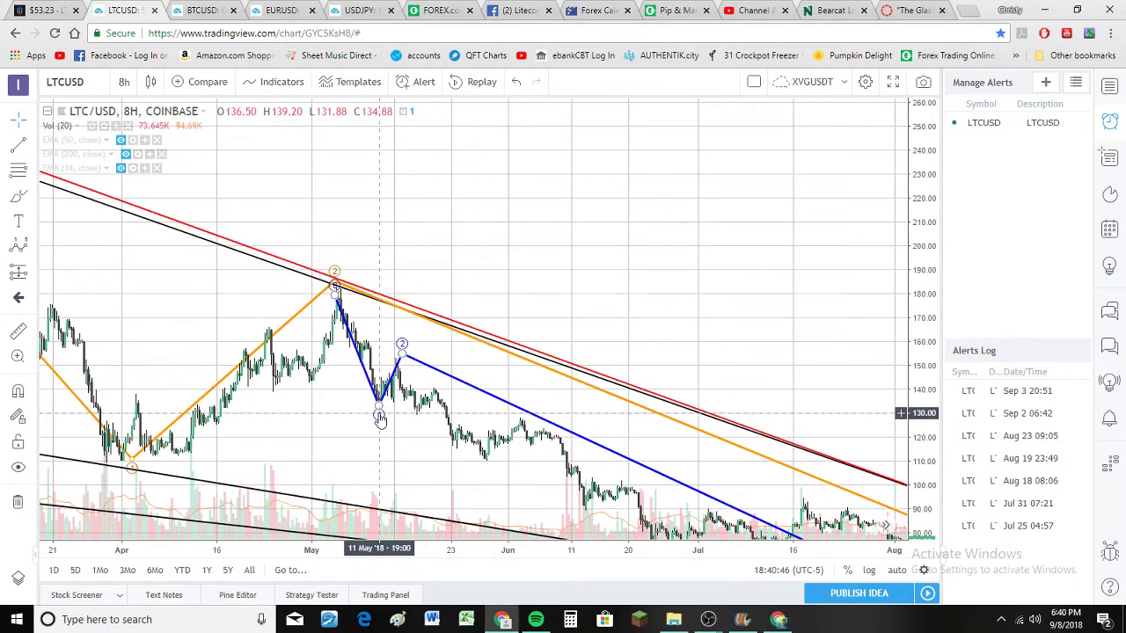
{"action": "mouse_move", "coordinate": [375, 420]}
{"action": "left_mouse_down"}
{"action": "mouse_move", "coordinate": [470, 461]}
{"action": "mouse_move", "coordinate": [548, 325]}
{"action": "mouse_move", "coordinate": [389, 390]}
{"action": "mouse_move", "coordinate": [374, 418]}
{"action": "left_mouse_up"}
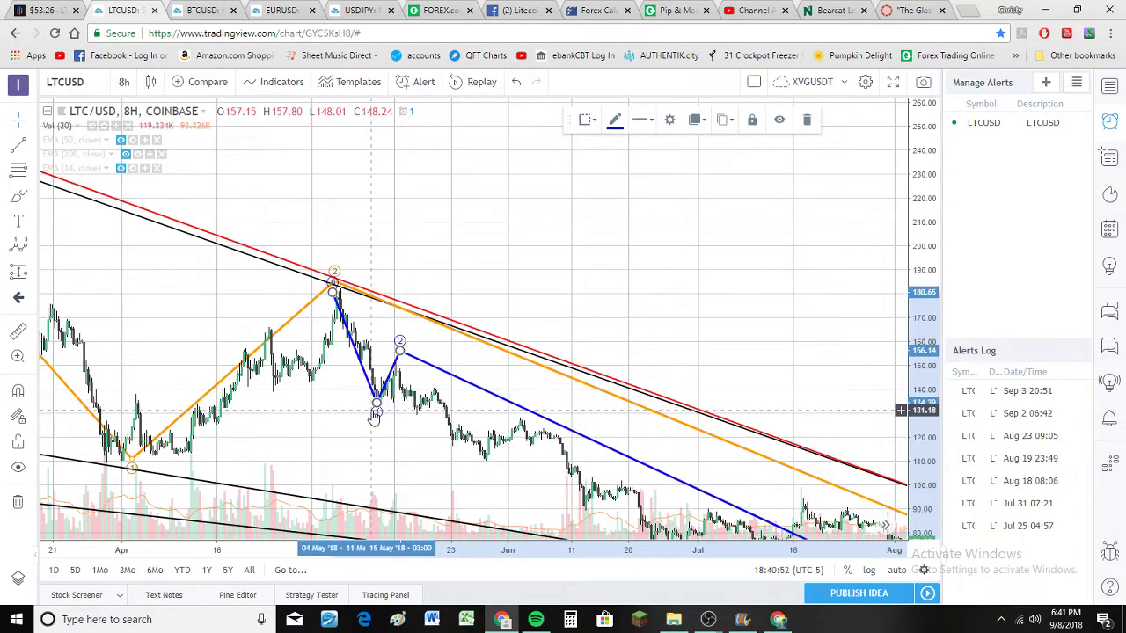
{"action": "left_click_drag", "start_coordinate": [400, 351], "coordinate": [400, 356]}
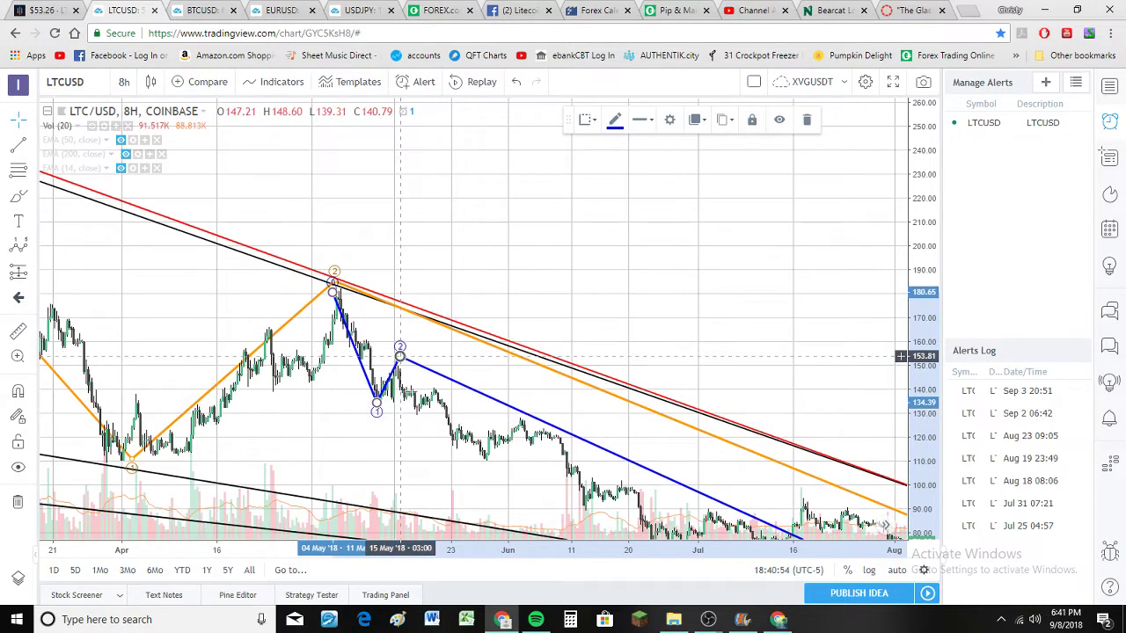
Step: Switch the chart to the 2-day interval
{"action": "mouse_move", "coordinate": [401, 434]}
{"action": "left_mouse_down"}
{"action": "mouse_move", "coordinate": [390, 357]}
{"action": "mouse_move", "coordinate": [398, 271]}
{"action": "left_mouse_up"}
{"action": "scroll", "coordinate": [711, 326], "scroll_direction": "down", "scroll_amount": 3}
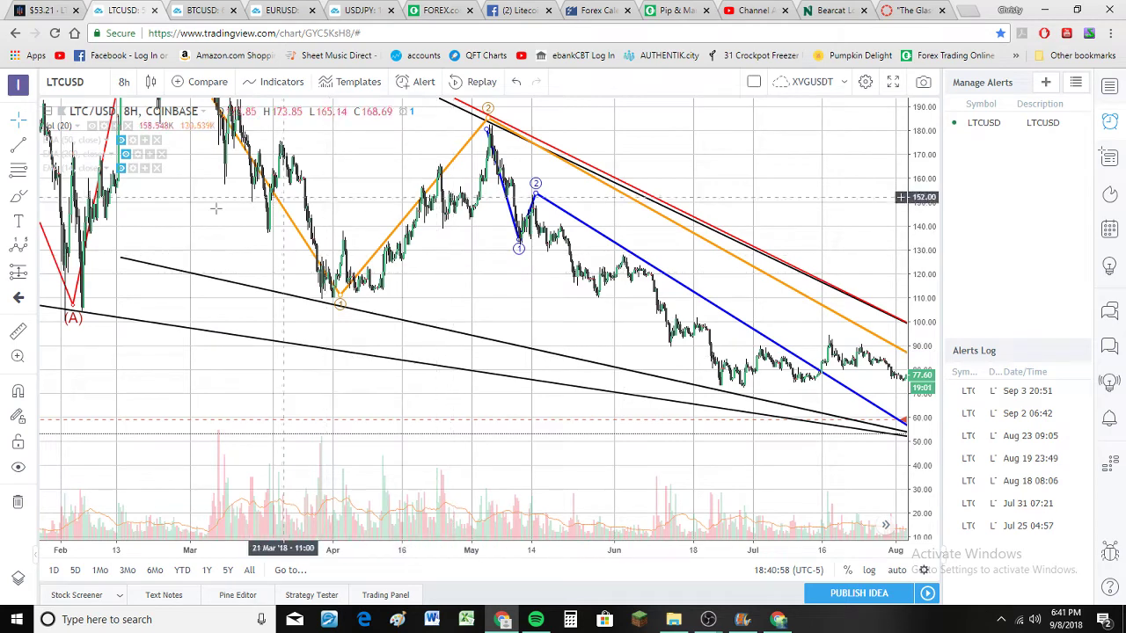
{"action": "scroll", "coordinate": [393, 310], "scroll_direction": "up", "scroll_amount": 3}
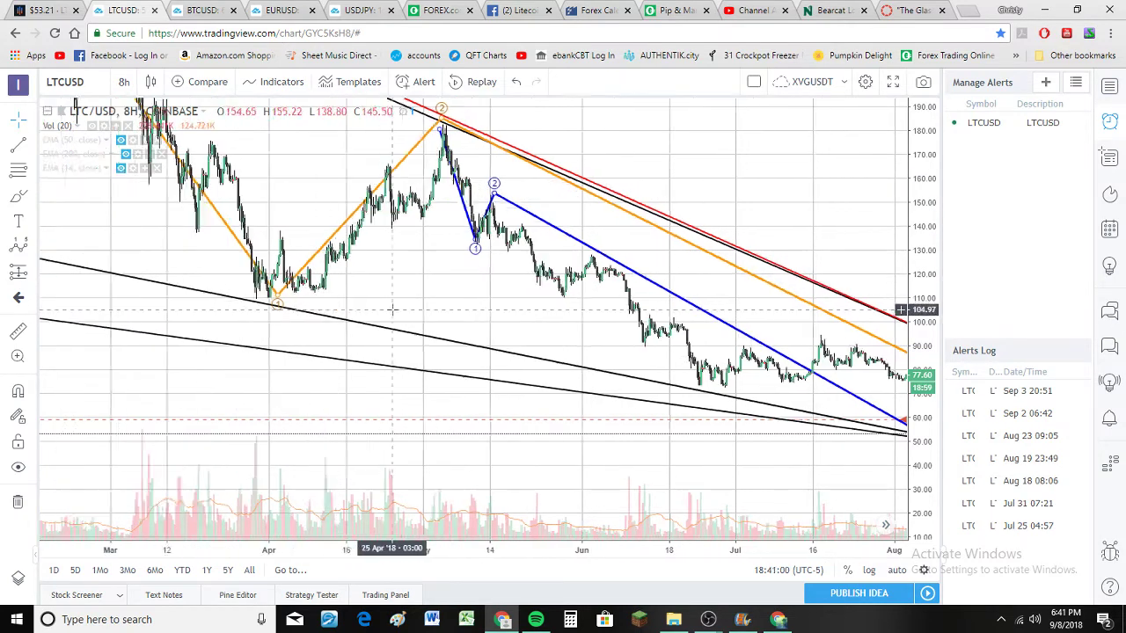
{"action": "scroll", "coordinate": [393, 309], "scroll_direction": "down", "scroll_amount": 2}
{"action": "left_click", "coordinate": [124, 82]}
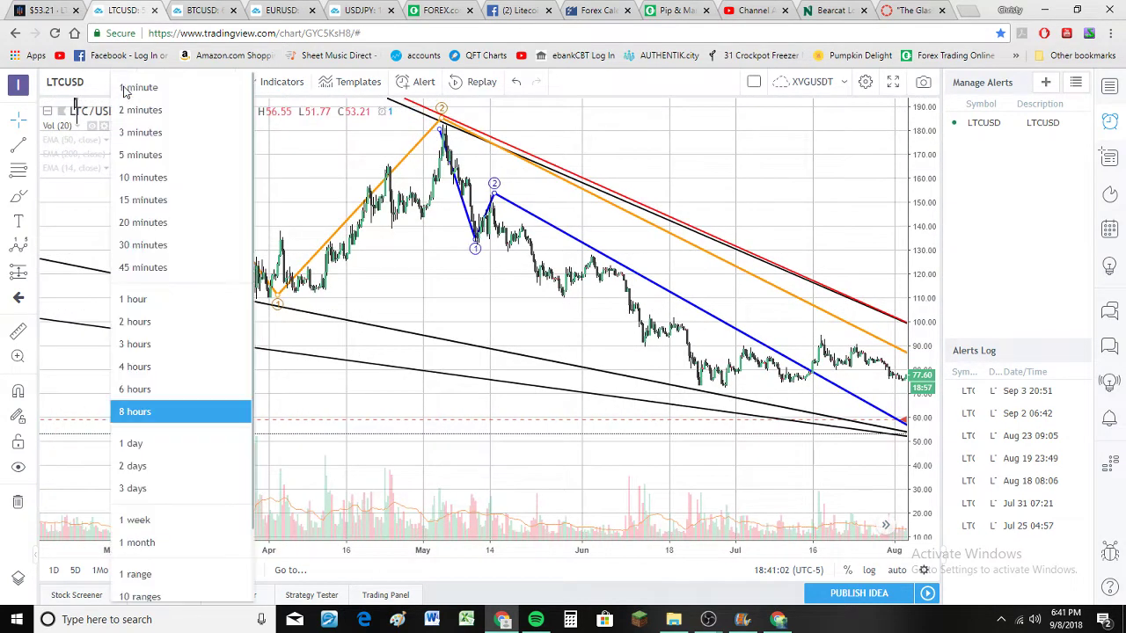
{"action": "left_click", "coordinate": [173, 468]}
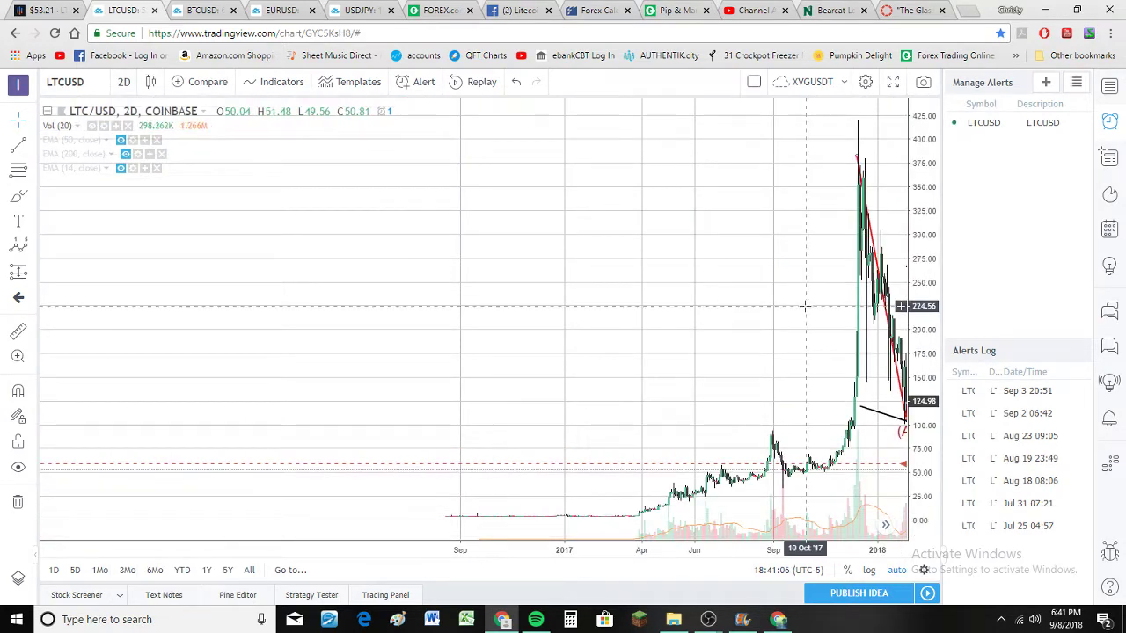
Step: Delete the blue impulse wave from the chart
{"action": "scroll", "coordinate": [803, 302], "scroll_direction": "up", "scroll_amount": 3}
{"action": "scroll", "coordinate": [833, 288], "scroll_direction": "up", "scroll_amount": 3}
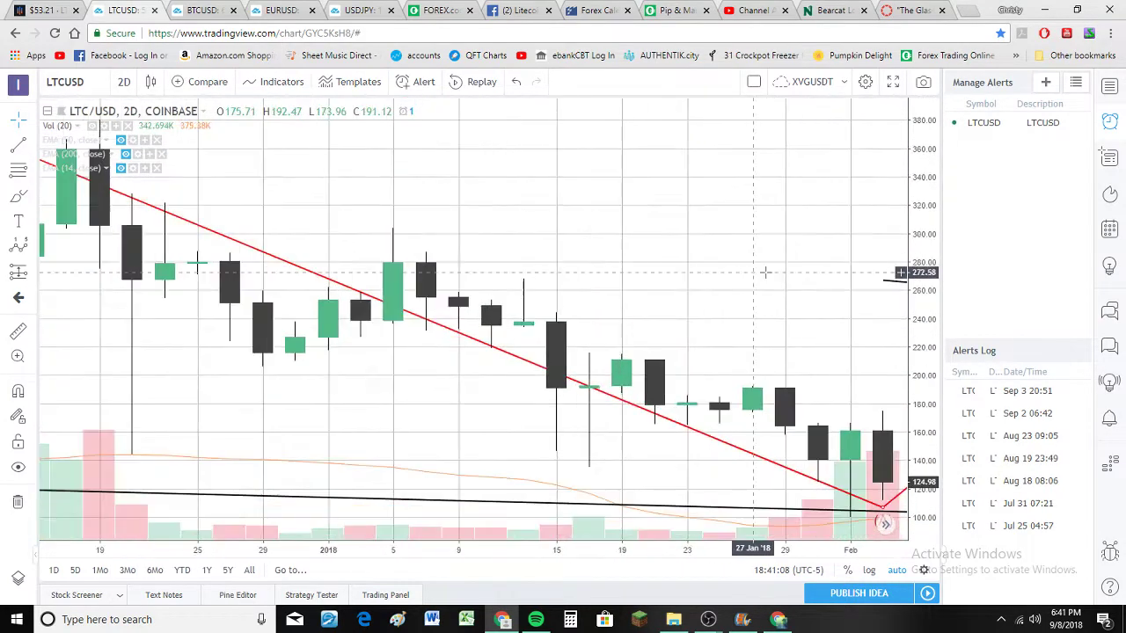
{"action": "scroll", "coordinate": [765, 272], "scroll_direction": "down", "scroll_amount": 2}
{"action": "left_click_drag", "start_coordinate": [923, 223], "coordinate": [914, 304]}
{"action": "scroll", "coordinate": [875, 271], "scroll_direction": "down", "scroll_amount": 3}
{"action": "left_click_drag", "start_coordinate": [875, 270], "coordinate": [401, 299]}
{"action": "scroll", "coordinate": [695, 371], "scroll_direction": "down", "scroll_amount": 1}
{"action": "left_click_drag", "start_coordinate": [694, 409], "coordinate": [415, 384]}
{"action": "left_click", "coordinate": [504, 320]}
{"action": "key", "text": "Delete"}
Step: Examine the full ABC correction together with the orange impulse wave and its projected points 3 to 5
{"action": "scroll", "coordinate": [549, 341], "scroll_direction": "down", "scroll_amount": 3}
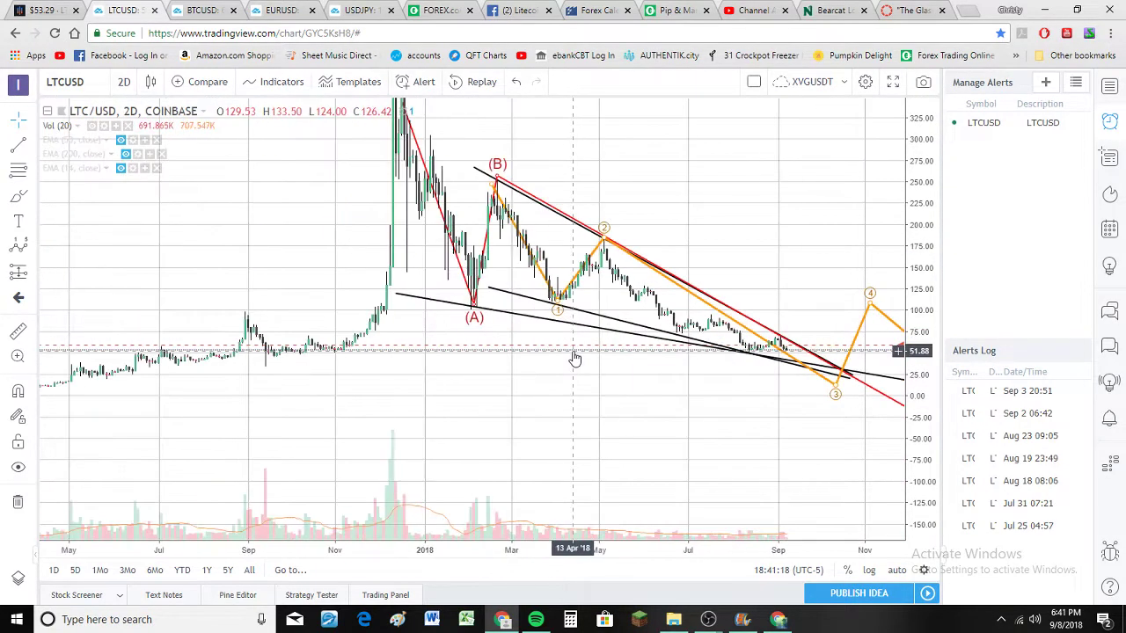
{"action": "scroll", "coordinate": [574, 359], "scroll_direction": "down", "scroll_amount": 2}
{"action": "left_click_drag", "start_coordinate": [694, 414], "coordinate": [568, 412]}
{"action": "scroll", "coordinate": [605, 381], "scroll_direction": "down", "scroll_amount": 1}
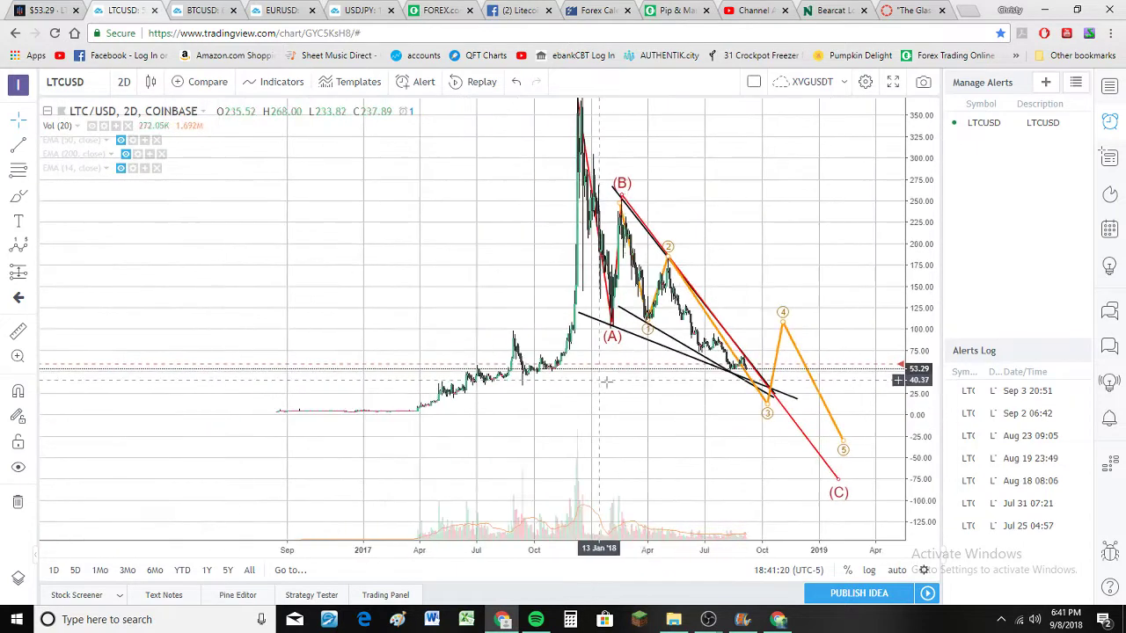
{"action": "scroll", "coordinate": [646, 415], "scroll_direction": "down", "scroll_amount": 1}
{"action": "scroll", "coordinate": [654, 420], "scroll_direction": "up", "scroll_amount": 1}
{"action": "left_click_drag", "start_coordinate": [664, 428], "coordinate": [489, 412]}
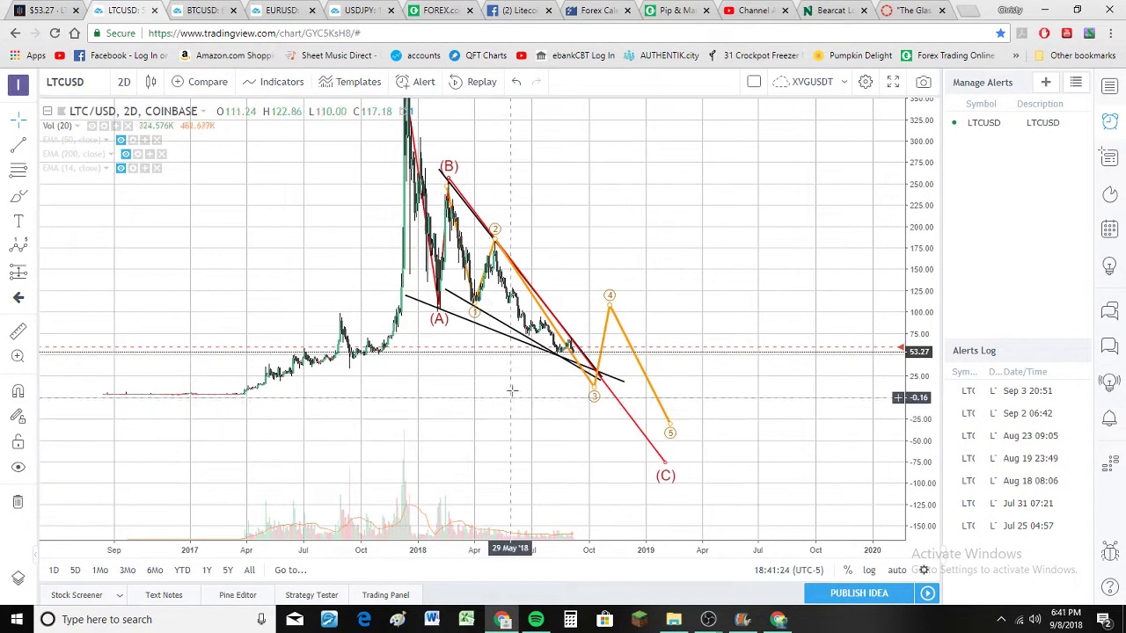
Step: Draw a blue Elliott Impulse Wave from about 181 in late April 2018, with points 1 to 5 at about 108, 127, 52, 75 and 21
{"action": "scroll", "coordinate": [525, 356], "scroll_direction": "up", "scroll_amount": 1}
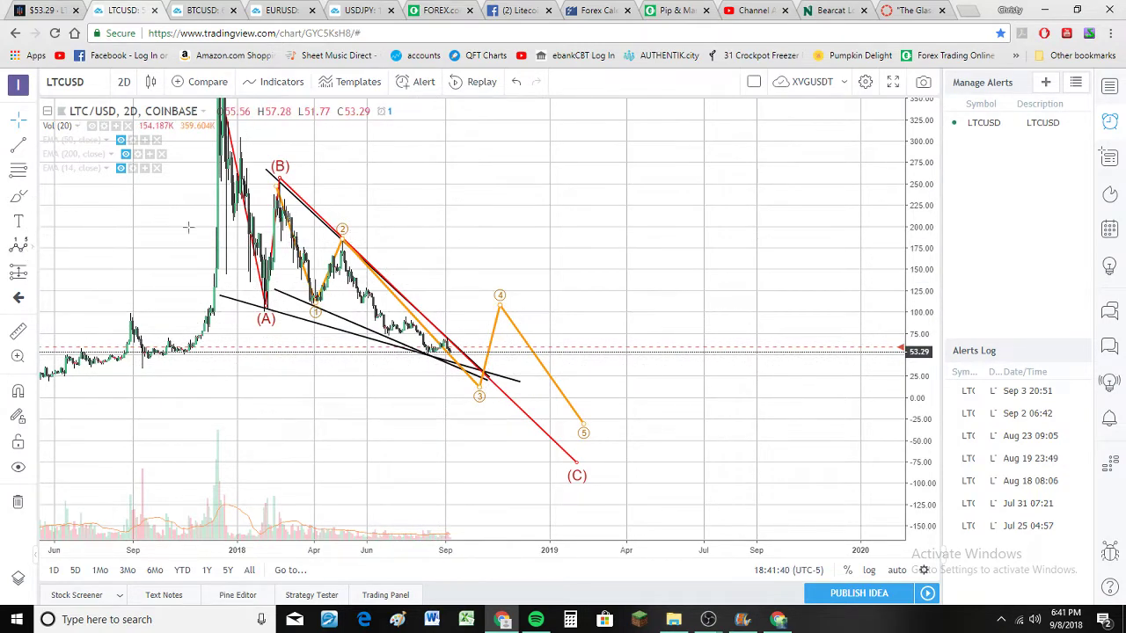
{"action": "left_click", "coordinate": [338, 243]}
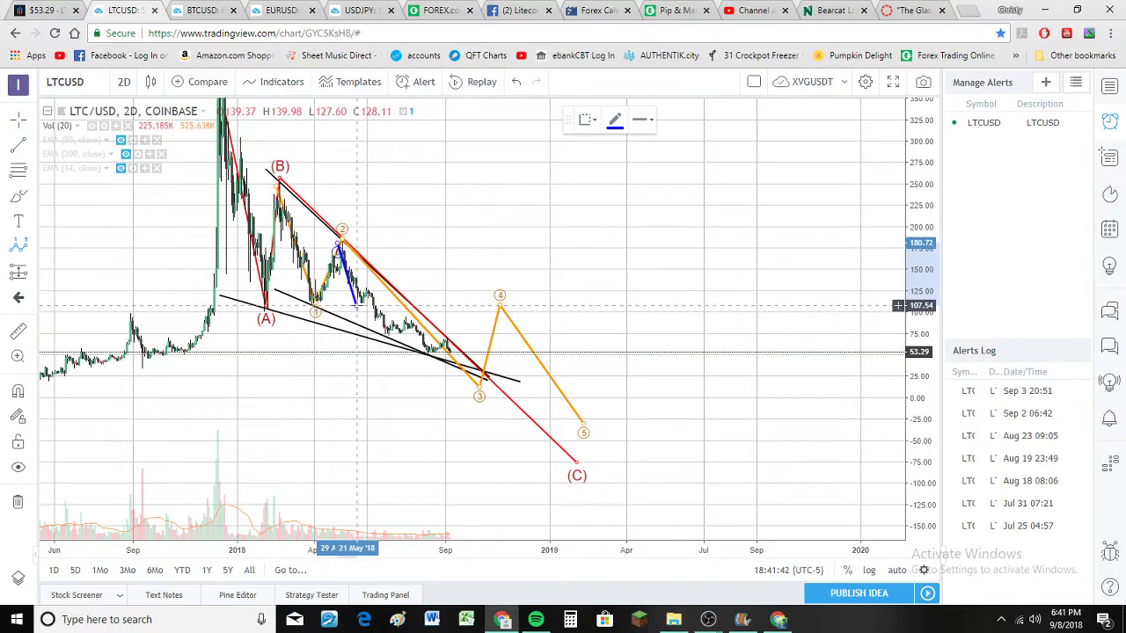
{"action": "mouse_move", "coordinate": [367, 288]}
{"action": "left_mouse_down"}
{"action": "mouse_move", "coordinate": [392, 333]}
{"action": "mouse_move", "coordinate": [428, 353]}
{"action": "left_mouse_up"}
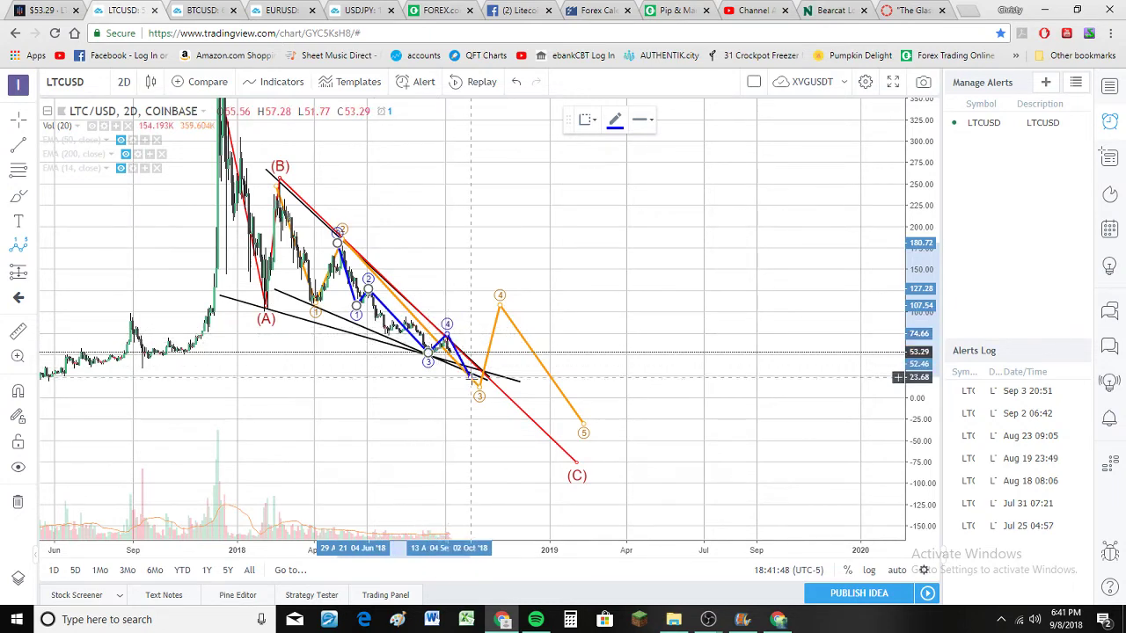
{"action": "left_click", "coordinate": [470, 380]}
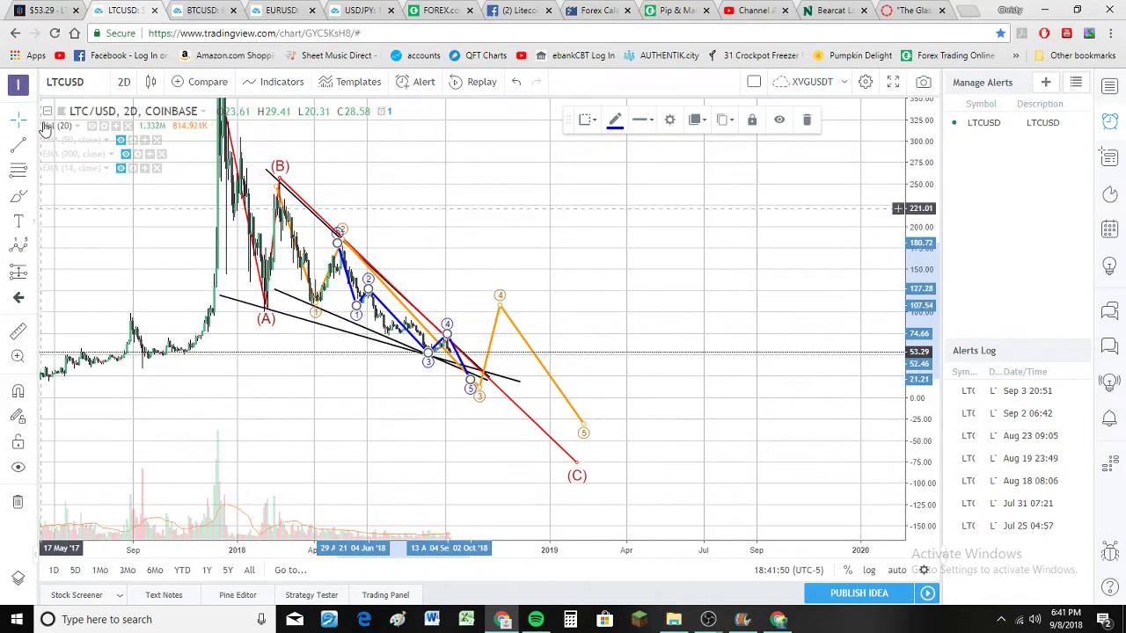
Step: Switch the chart to the 8-hour interval with the redrawn blue wave still selected
{"action": "left_click", "coordinate": [124, 82]}
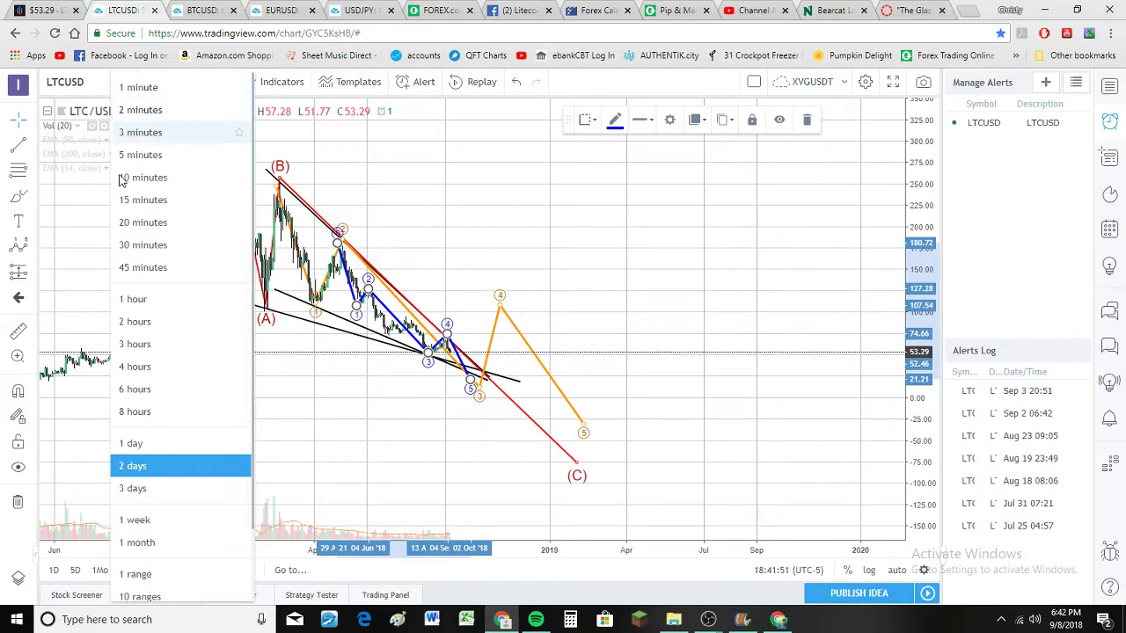
{"action": "left_click", "coordinate": [169, 412]}
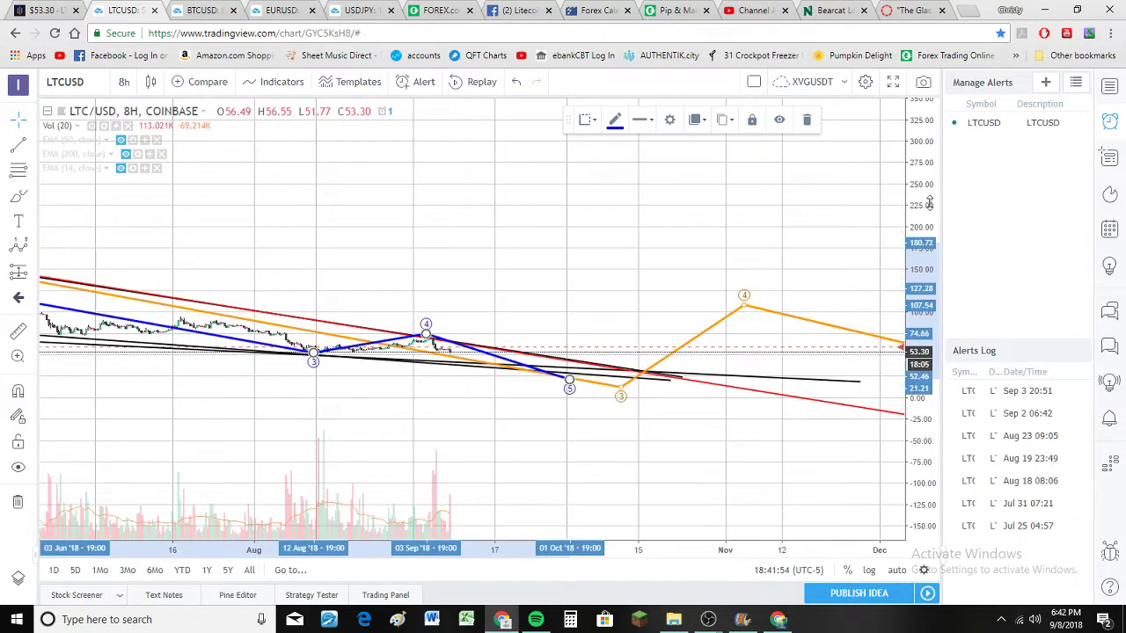
Step: Examine the redrawn blue impulse wave and how its points 1 to 4 fit the price swings from May to September 2018
{"action": "scroll", "coordinate": [688, 273], "scroll_direction": "down", "scroll_amount": 8}
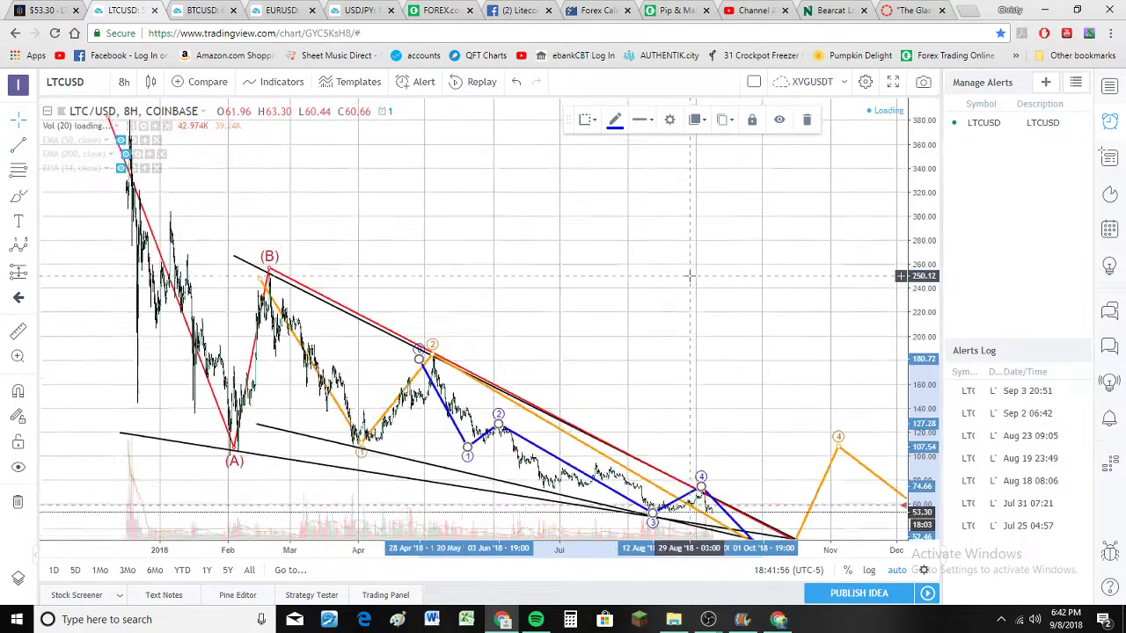
{"action": "scroll", "coordinate": [635, 268], "scroll_direction": "up", "scroll_amount": 6}
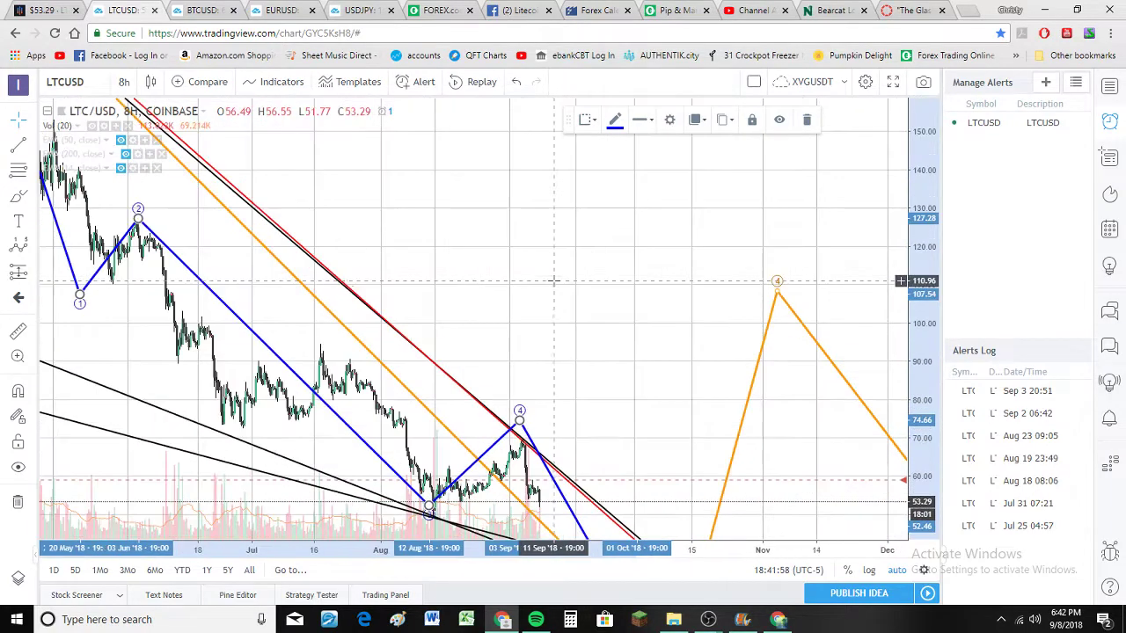
{"action": "scroll", "coordinate": [71, 276], "scroll_direction": "down", "scroll_amount": 1}
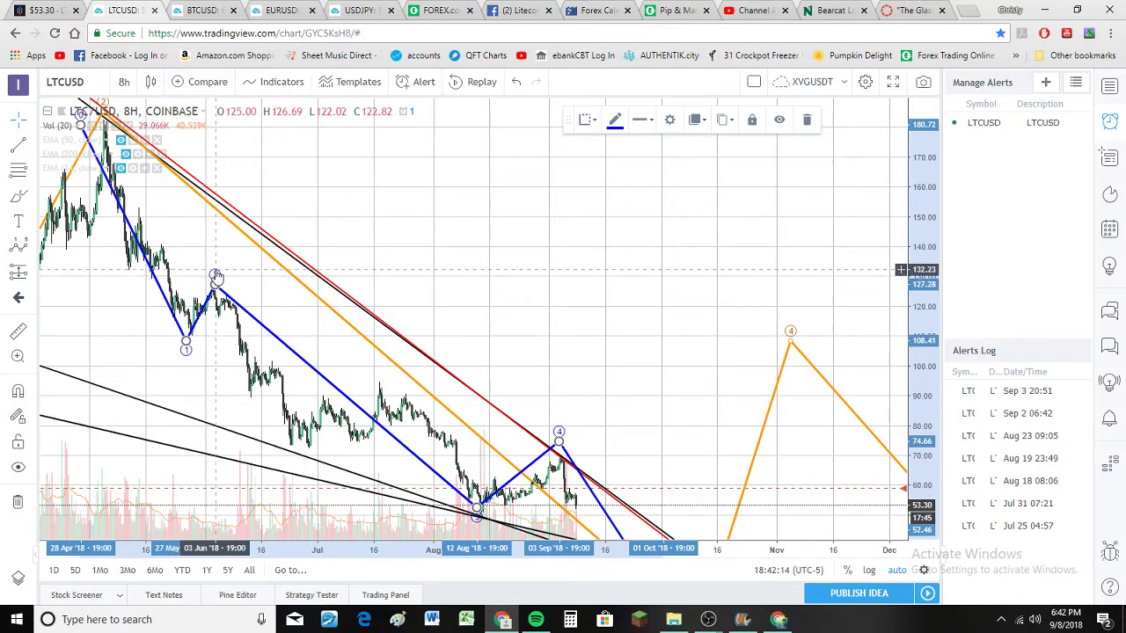
{"action": "scroll", "coordinate": [462, 416], "scroll_direction": "down", "scroll_amount": 3}
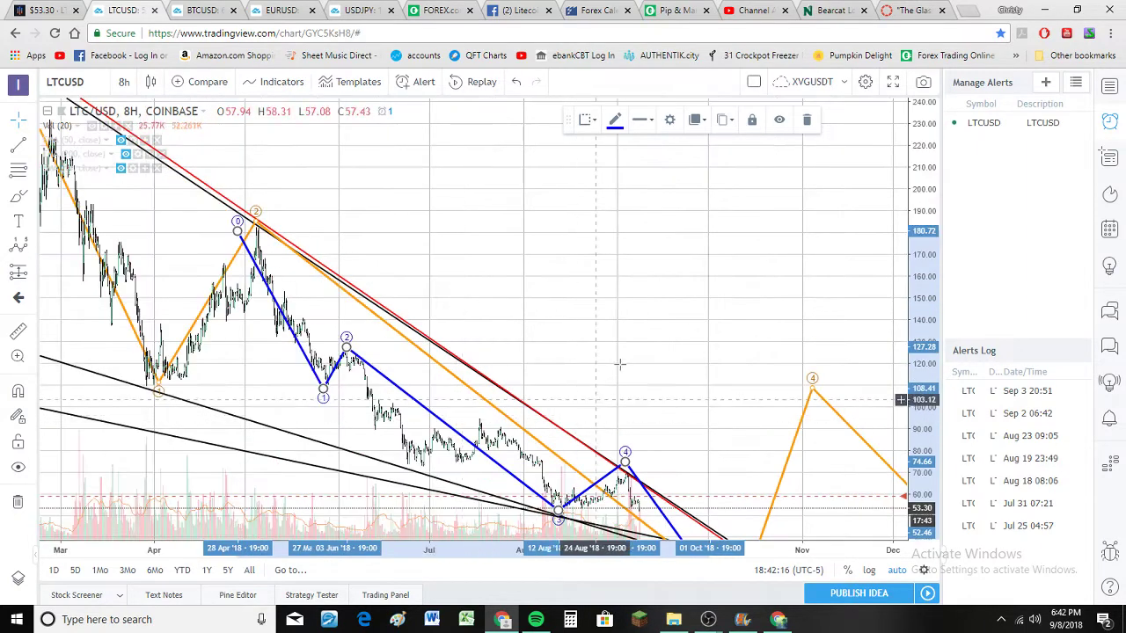
{"action": "scroll", "coordinate": [615, 360], "scroll_direction": "up", "scroll_amount": 3}
{"action": "scroll", "coordinate": [616, 359], "scroll_direction": "up", "scroll_amount": 1}
{"action": "left_click_drag", "start_coordinate": [616, 363], "coordinate": [575, 307]}
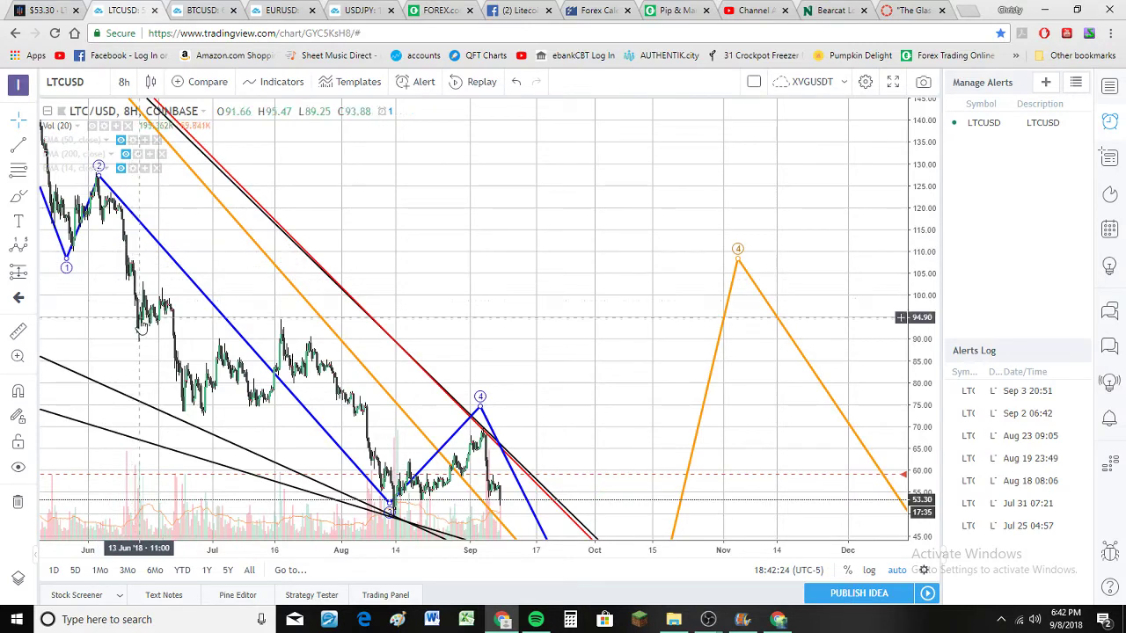
Step: Set the Elliott Impulse Wave colour to magenta and try a wave from blue point 2 at about 127, with point 1 at about 72
{"action": "left_click", "coordinate": [22, 248]}
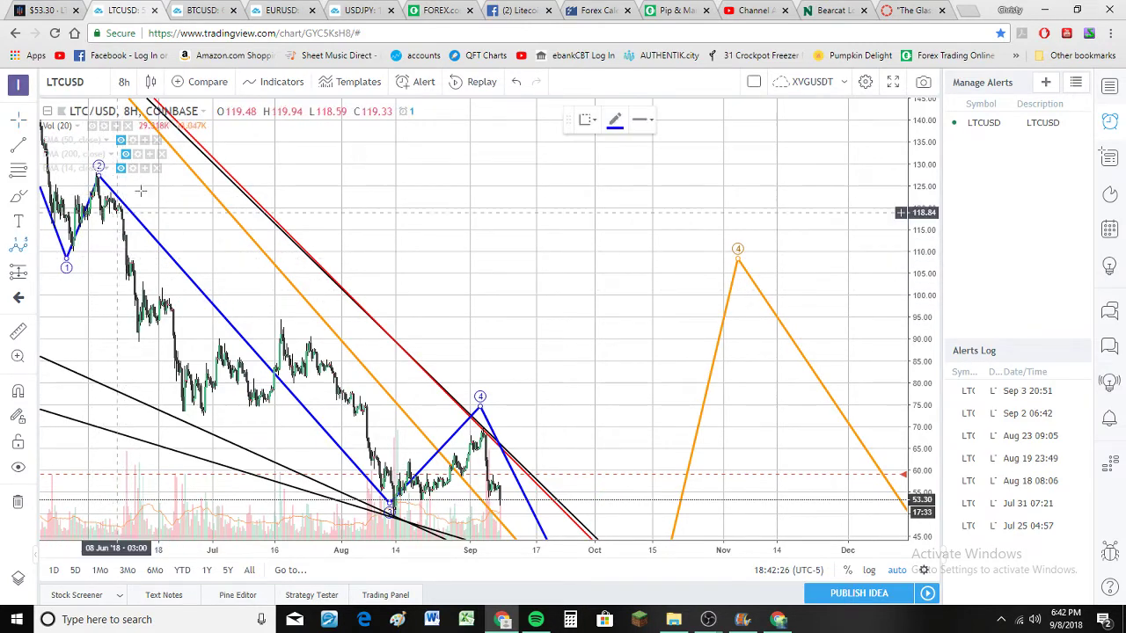
{"action": "left_click", "coordinate": [613, 123]}
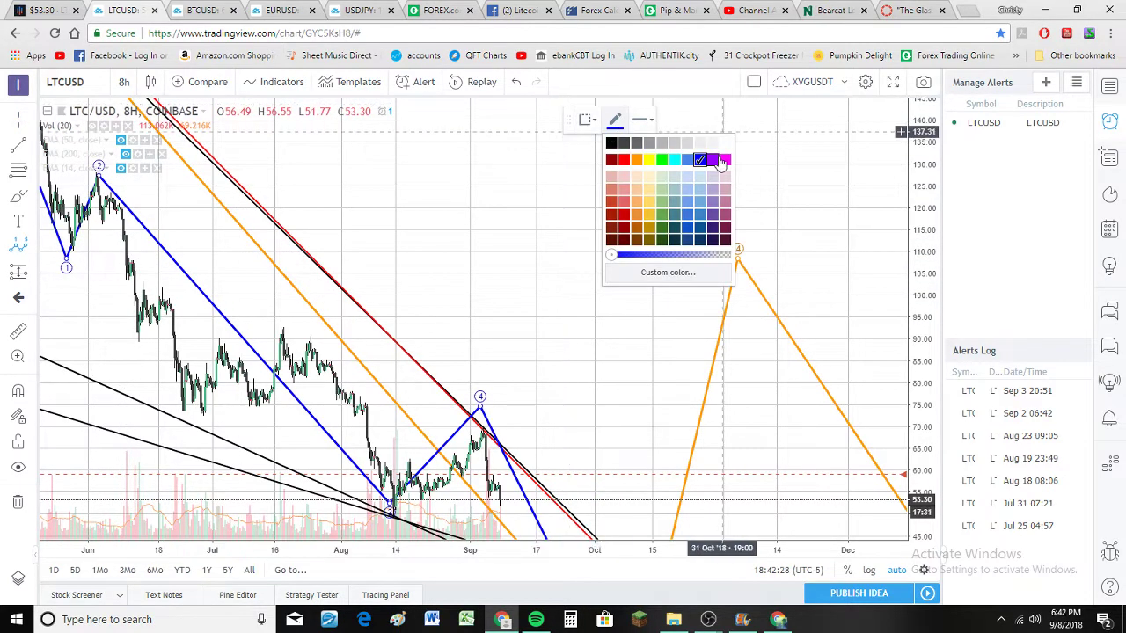
{"action": "left_click", "coordinate": [724, 160]}
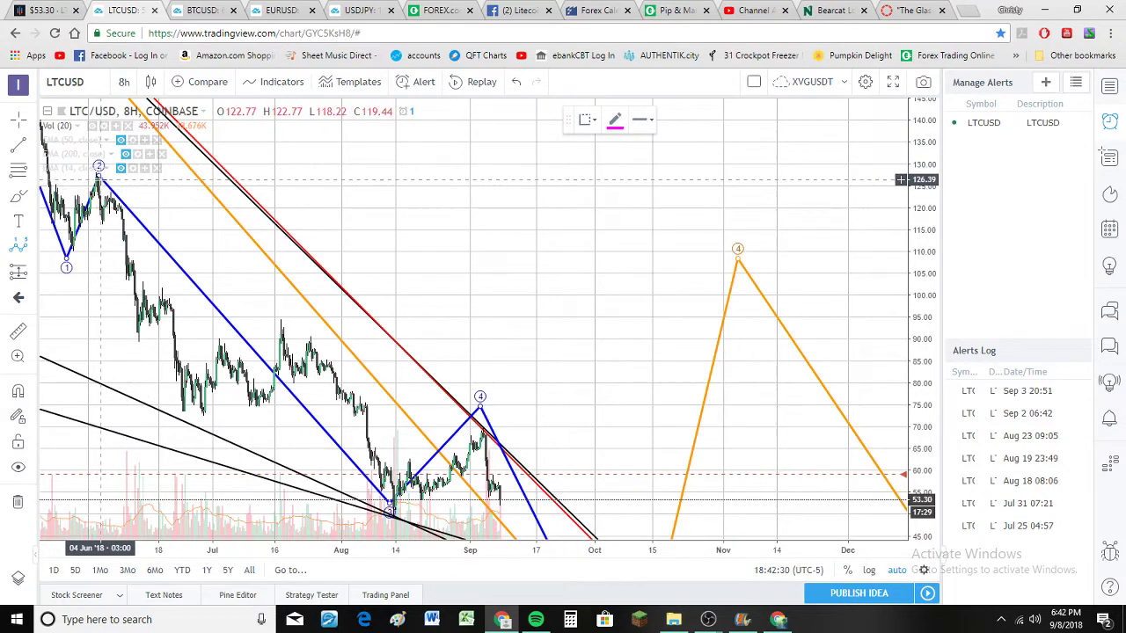
{"action": "left_click", "coordinate": [186, 420]}
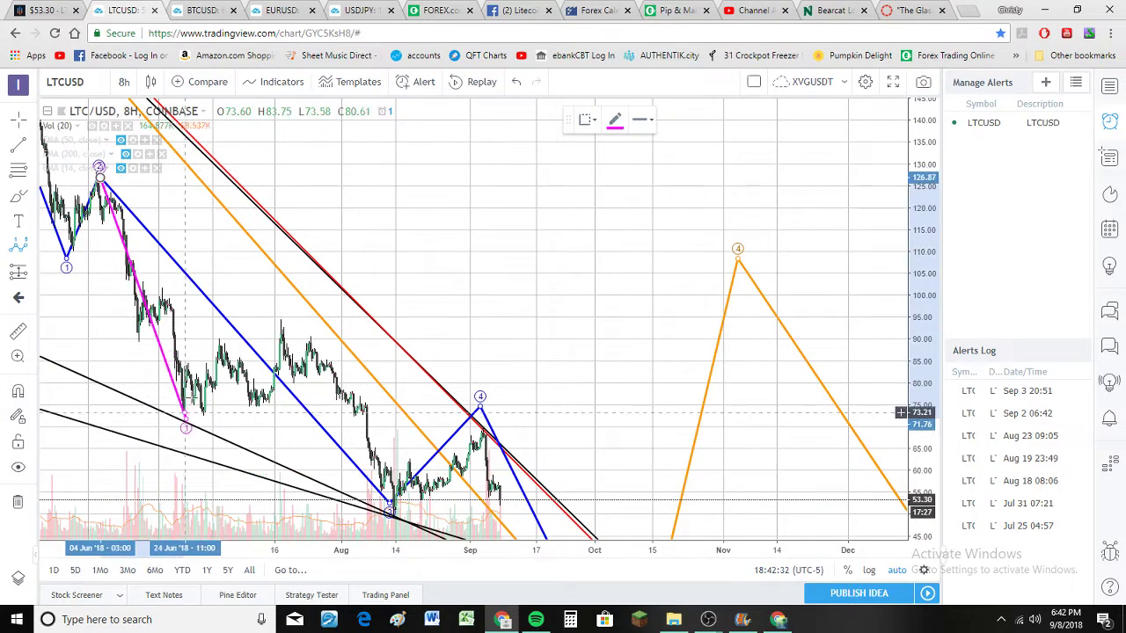
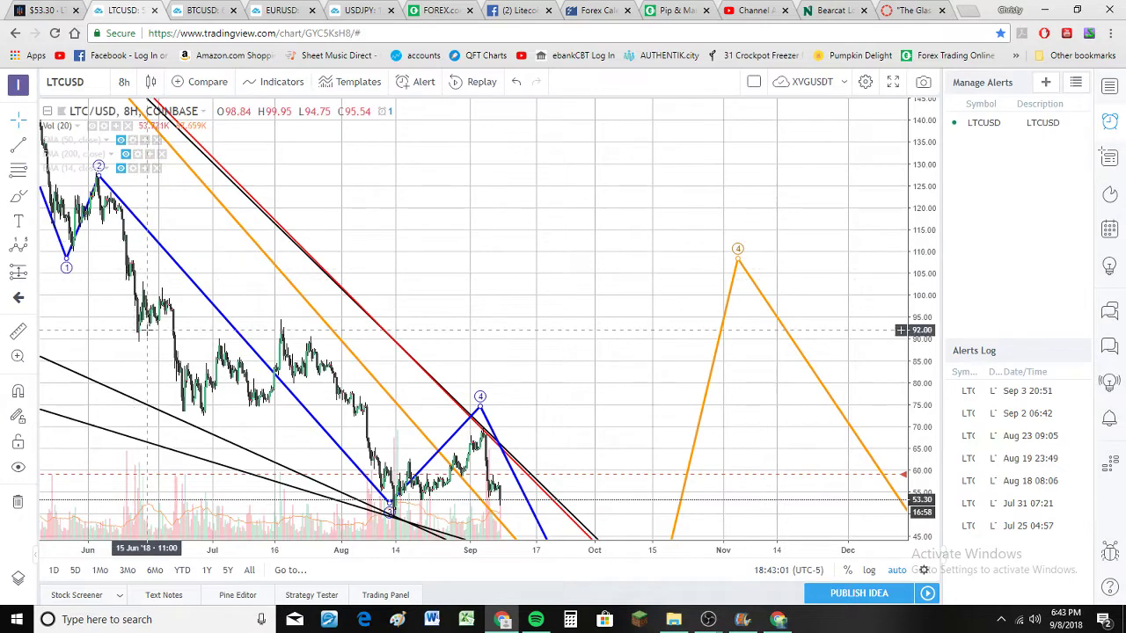
{"action": "left_click", "coordinate": [22, 245]}
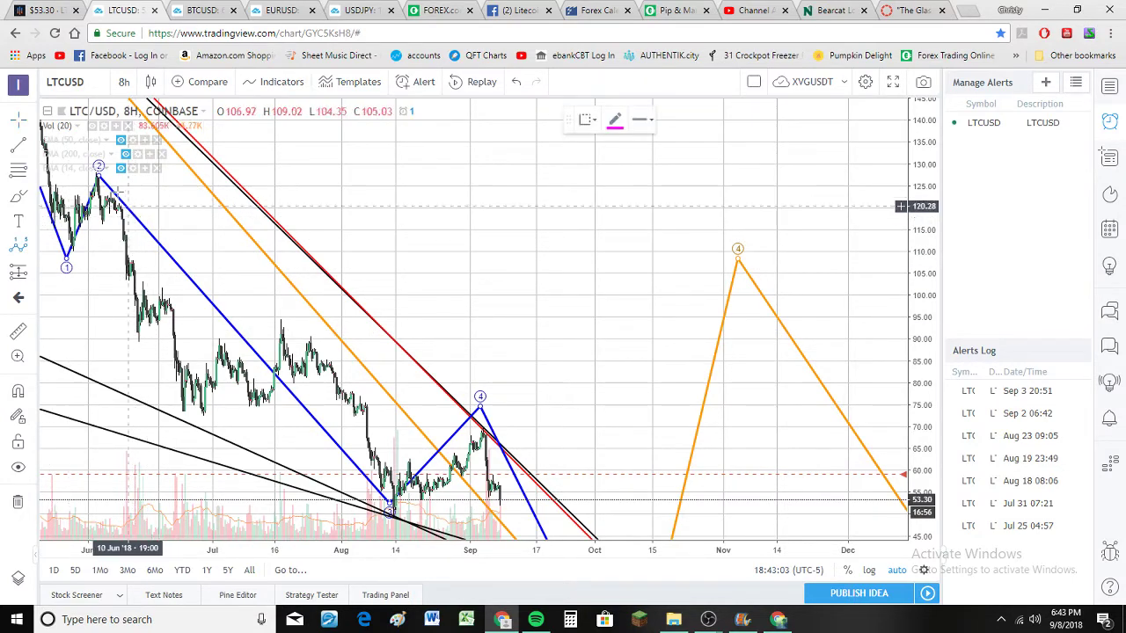
{"action": "left_click", "coordinate": [98, 176]}
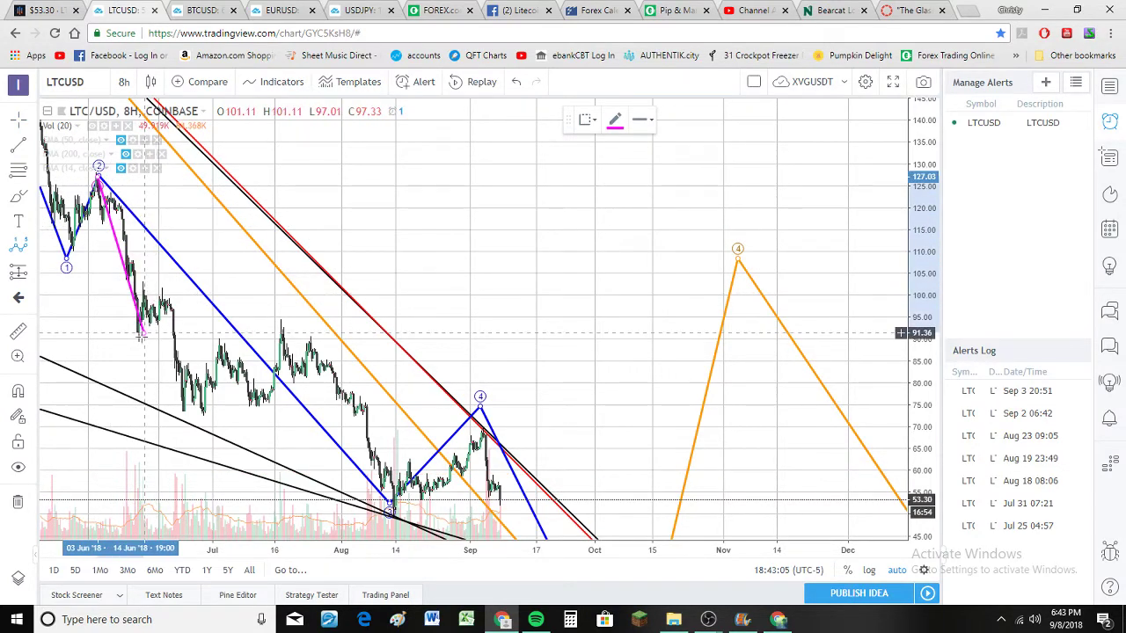
{"action": "left_click", "coordinate": [167, 293]}
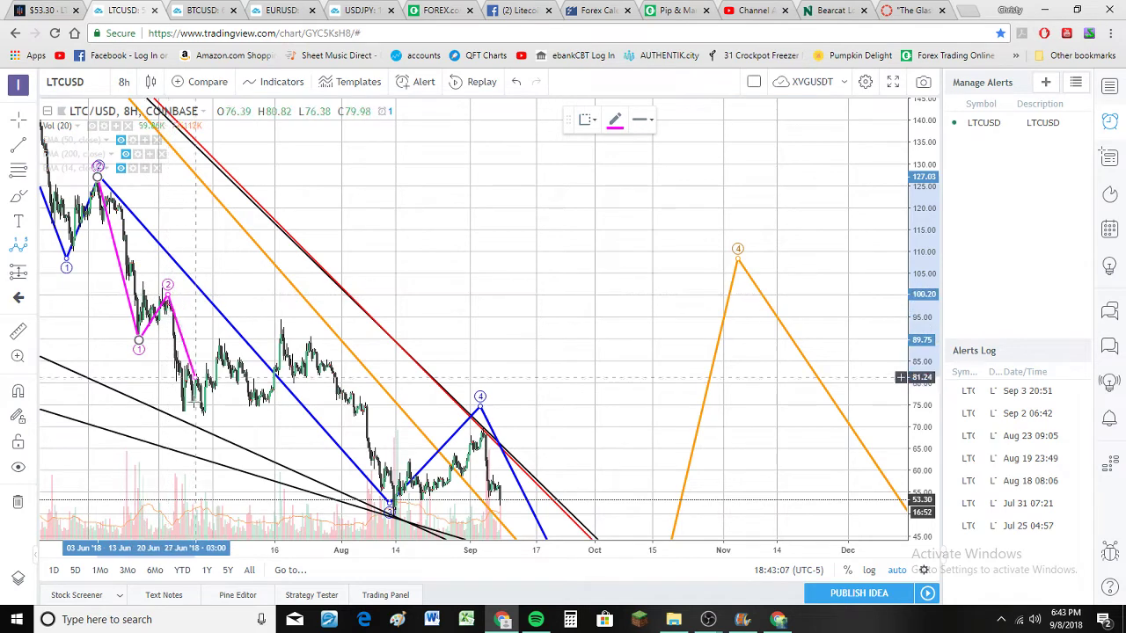
{"action": "key", "text": "Escape"}
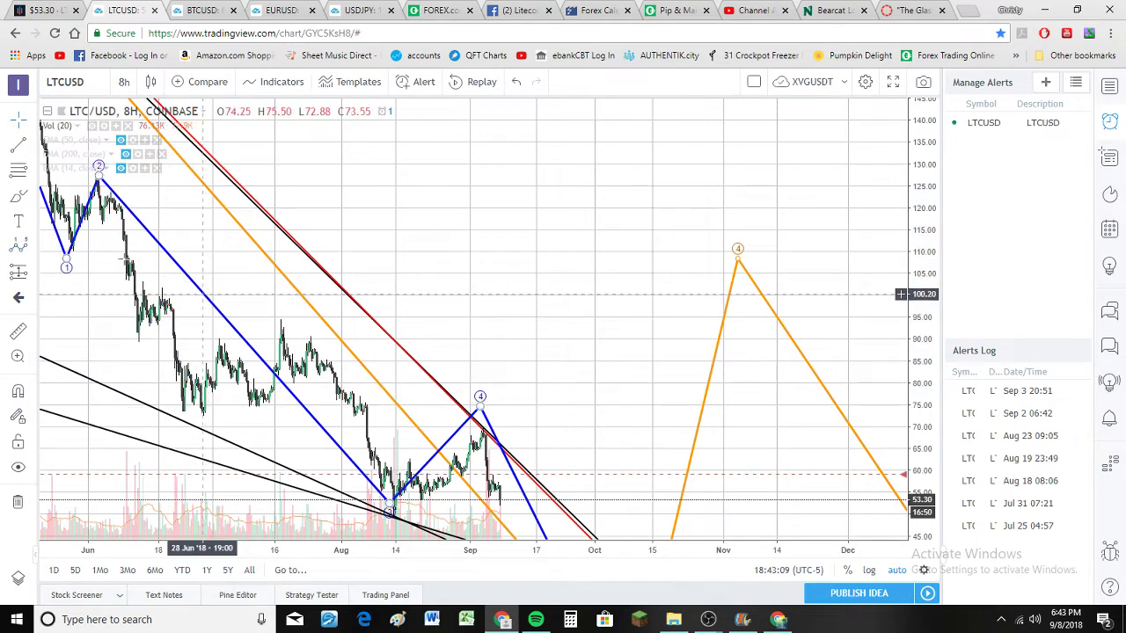
{"action": "left_click", "coordinate": [25, 247]}
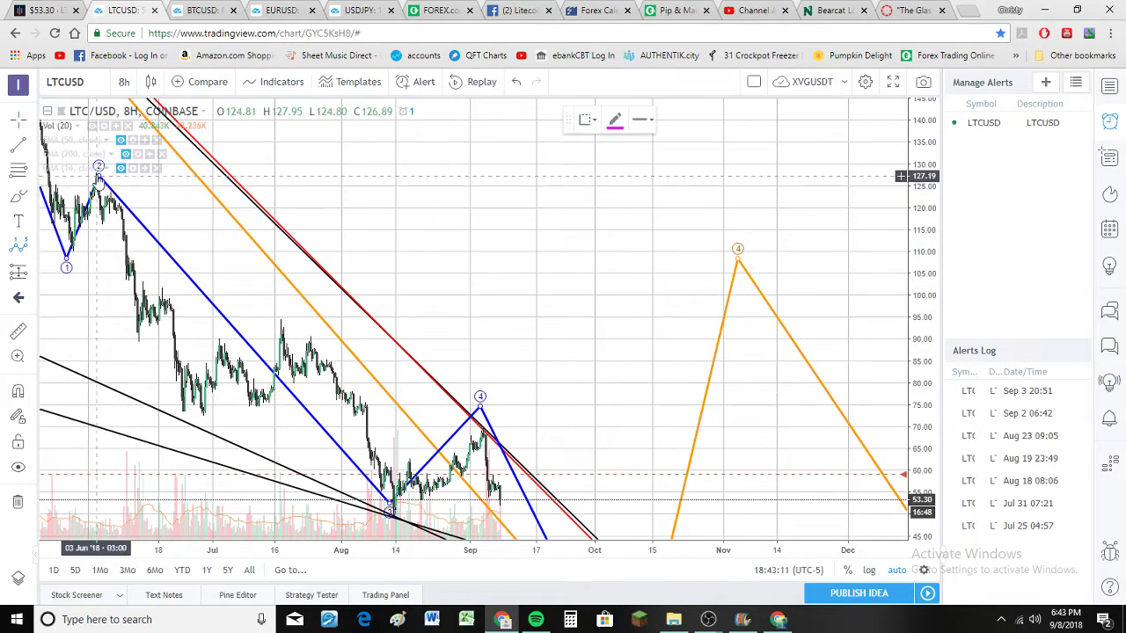
{"action": "right_click", "coordinate": [98, 180]}
{"action": "left_click", "coordinate": [454, 185]}
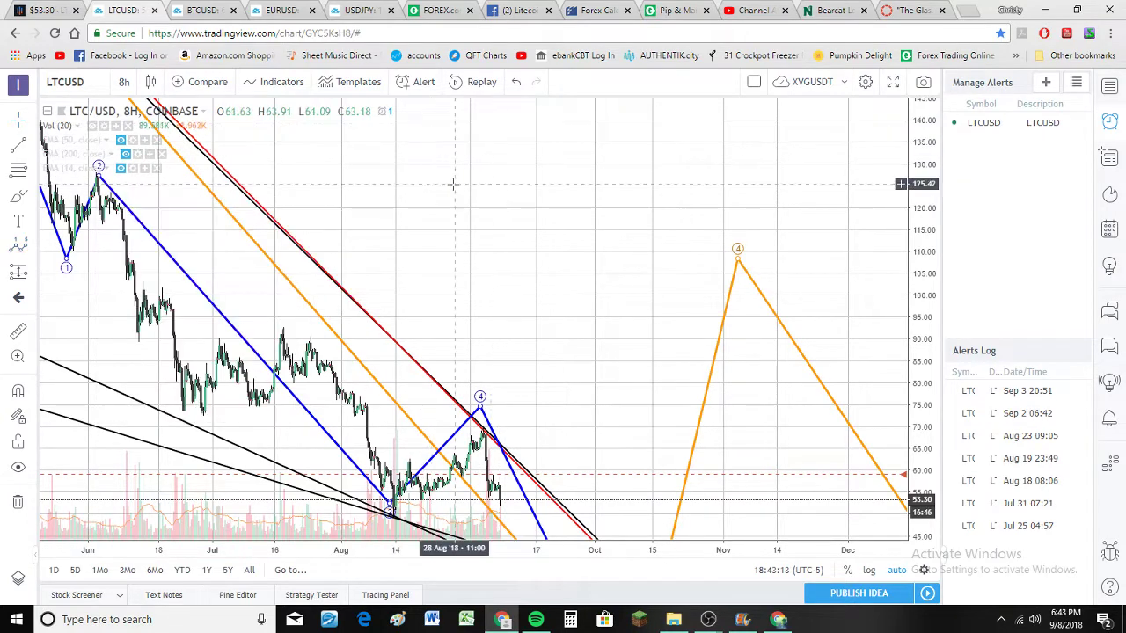
Step: Examine the ABC correction with the orange and blue impulse waves through their projected endpoints
{"action": "scroll", "coordinate": [454, 185], "scroll_direction": "down", "scroll_amount": 2}
{"action": "scroll", "coordinate": [457, 185], "scroll_direction": "up", "scroll_amount": 2}
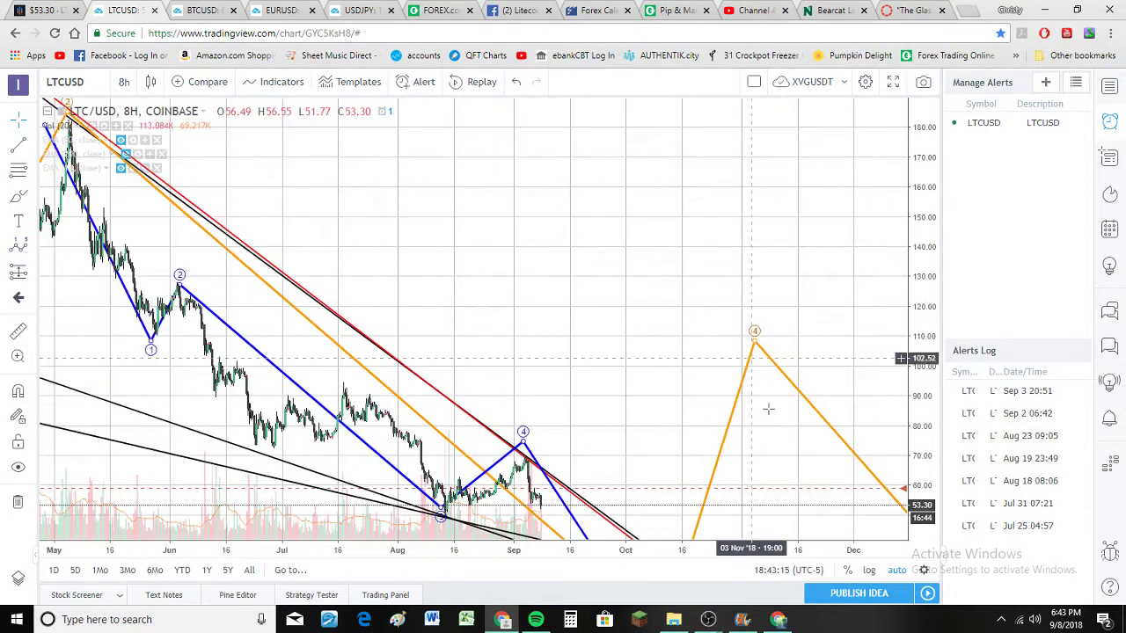
{"action": "left_click_drag", "start_coordinate": [916, 280], "coordinate": [916, 101]}
{"action": "scroll", "coordinate": [808, 272], "scroll_direction": "down", "scroll_amount": 4}
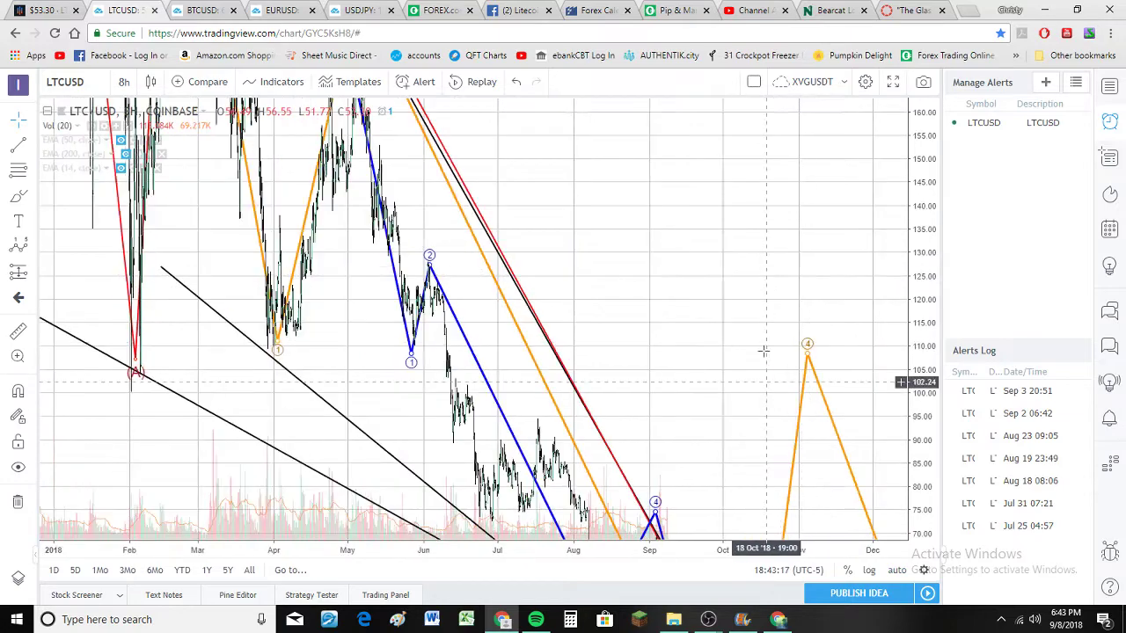
{"action": "left_click_drag", "start_coordinate": [764, 349], "coordinate": [752, 231]}
{"action": "left_click_drag", "start_coordinate": [918, 169], "coordinate": [917, 508]}
{"action": "scroll", "coordinate": [616, 345], "scroll_direction": "down", "scroll_amount": 1}
{"action": "scroll", "coordinate": [607, 348], "scroll_direction": "down", "scroll_amount": 2}
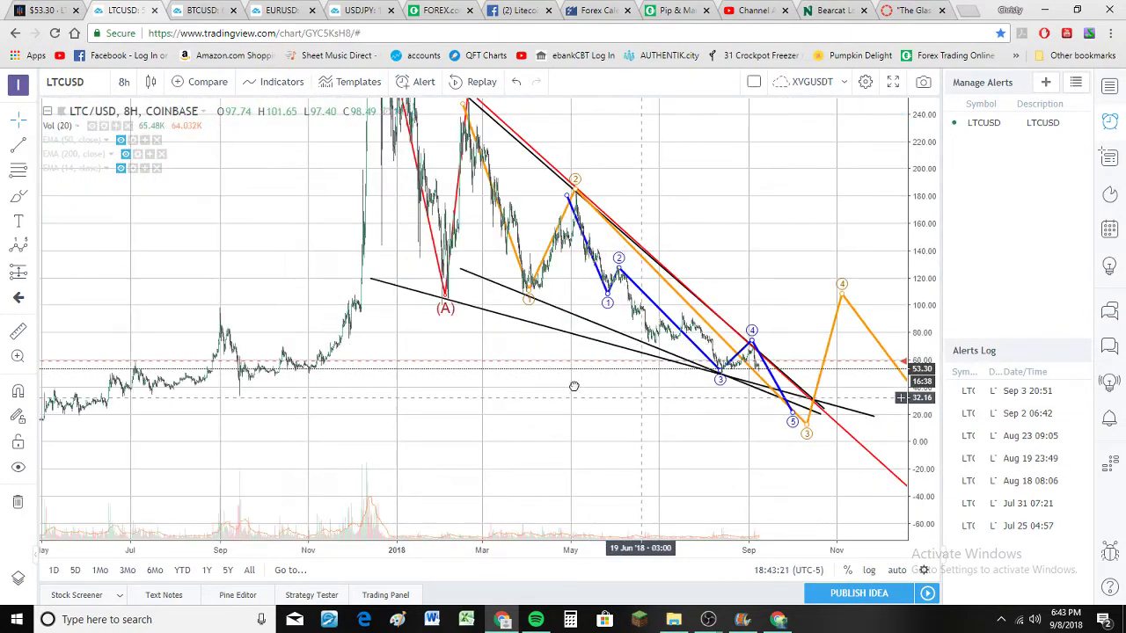
{"action": "left_click_drag", "start_coordinate": [572, 384], "coordinate": [464, 368]}
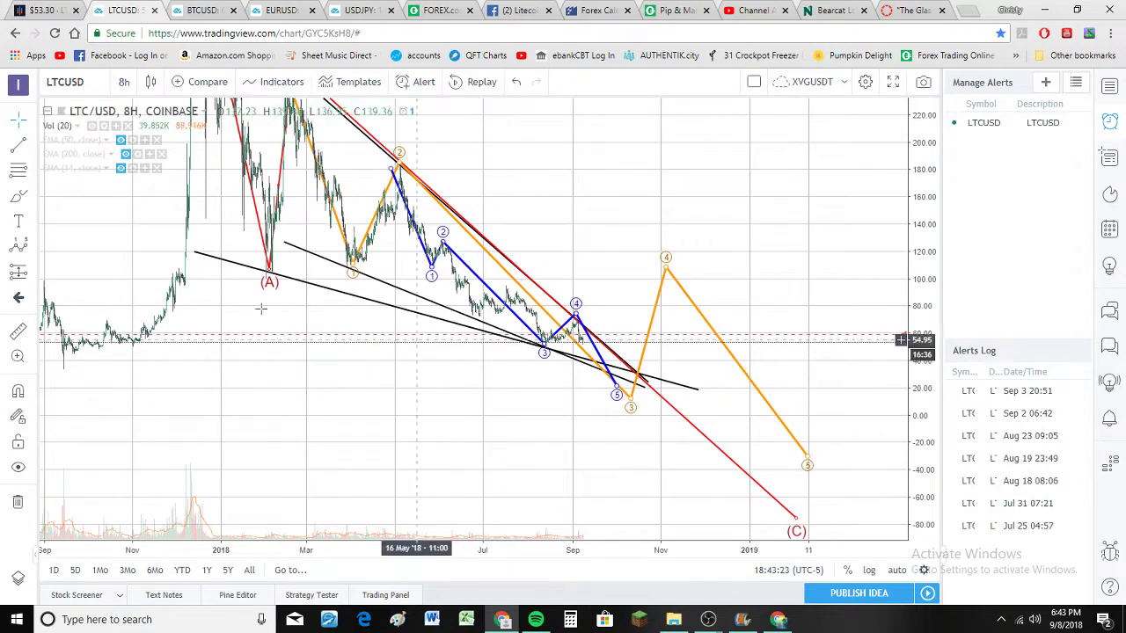
{"action": "scroll", "coordinate": [774, 251], "scroll_direction": "up", "scroll_amount": 2}
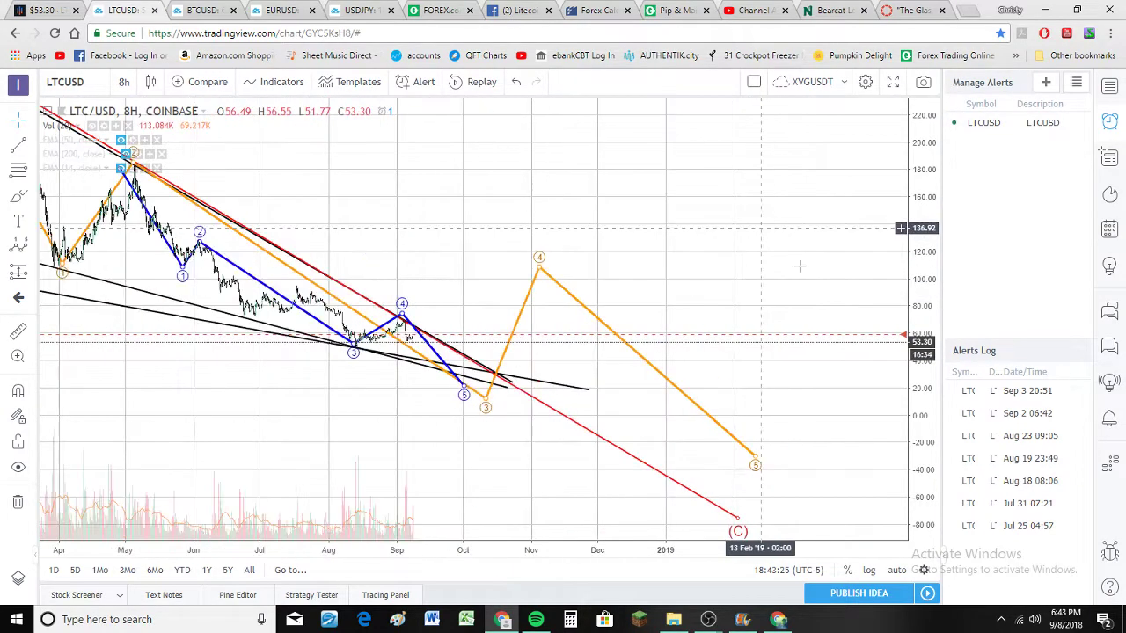
{"action": "left_click_drag", "start_coordinate": [927, 387], "coordinate": [909, 181]}
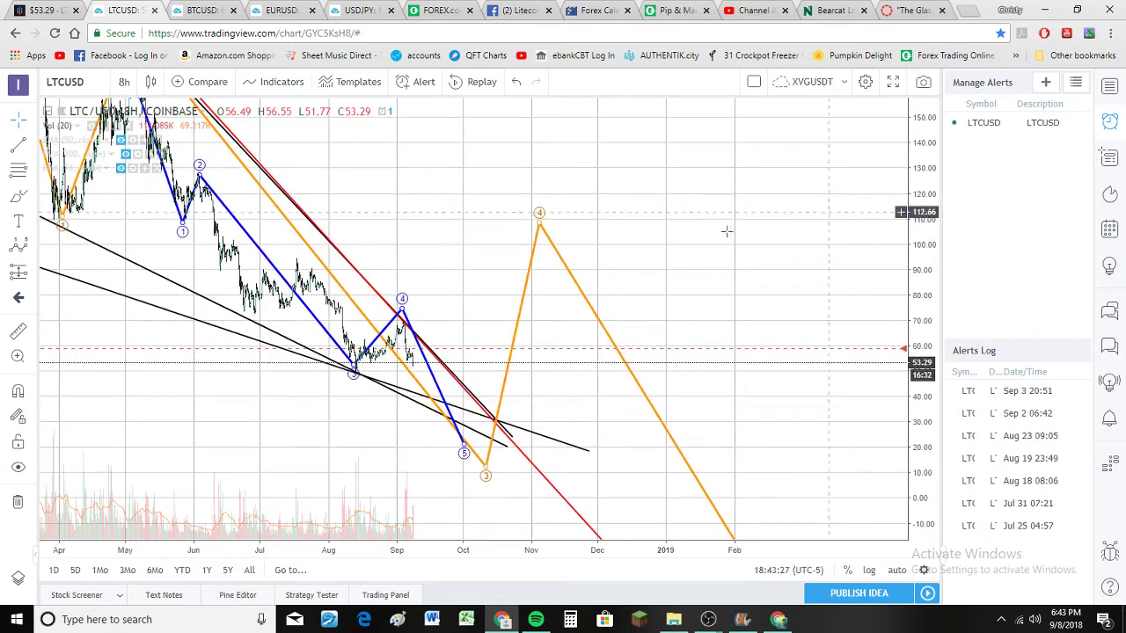
Step: Move the blue wave's point 3 to about 38 in early September 2018 and its point 4 to about 73 in early October
{"action": "left_click", "coordinate": [19, 247]}
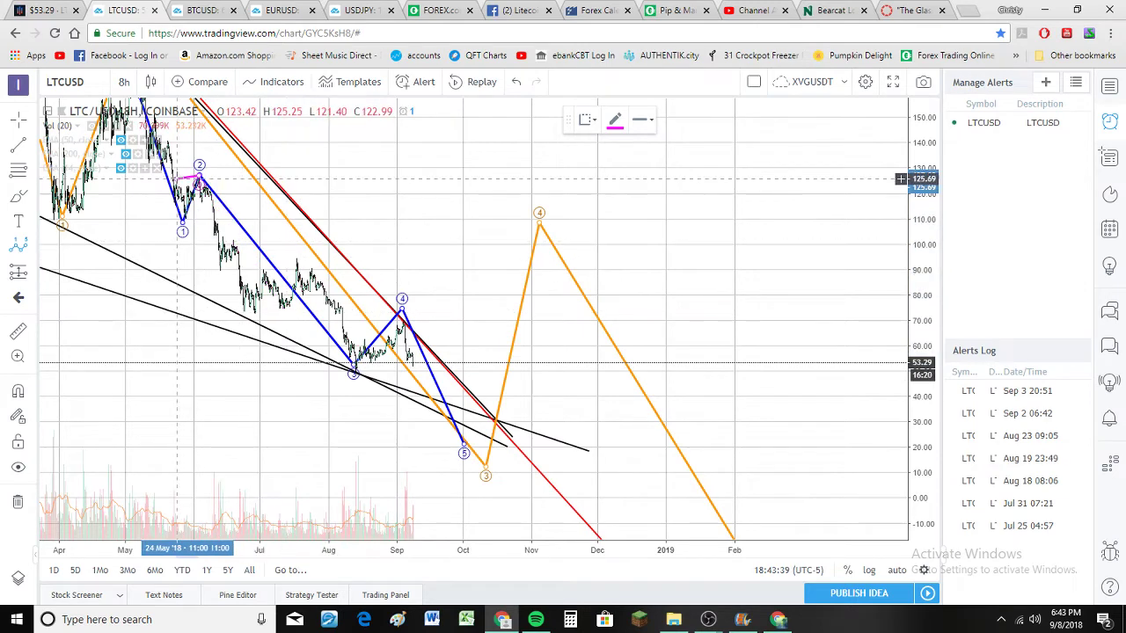
{"action": "key", "text": "Escape"}
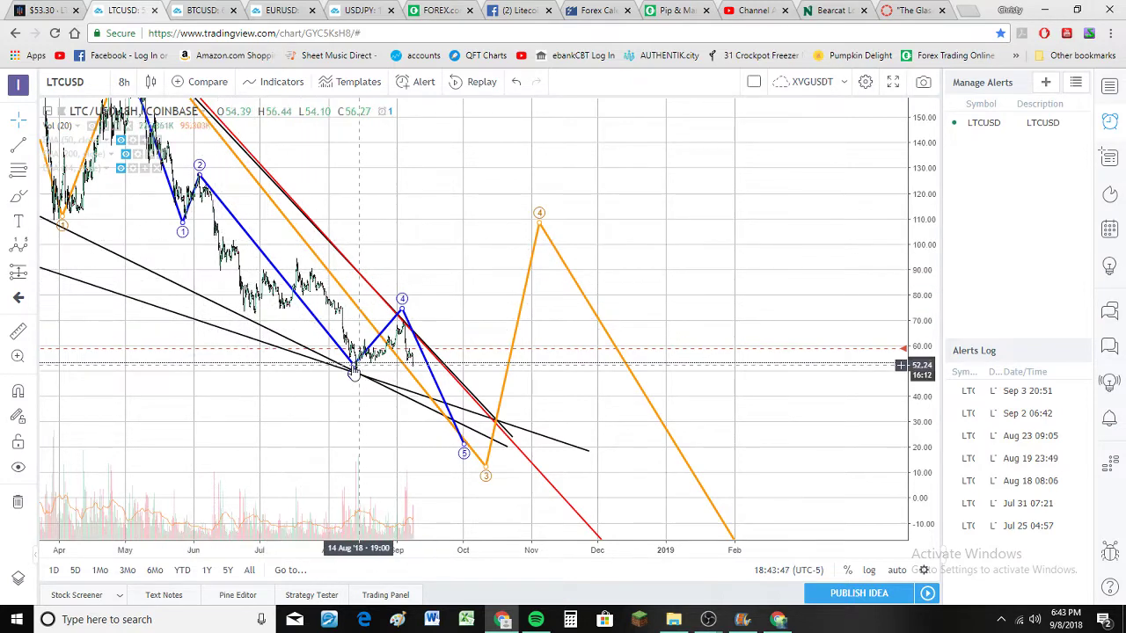
{"action": "left_click_drag", "start_coordinate": [353, 371], "coordinate": [404, 409]}
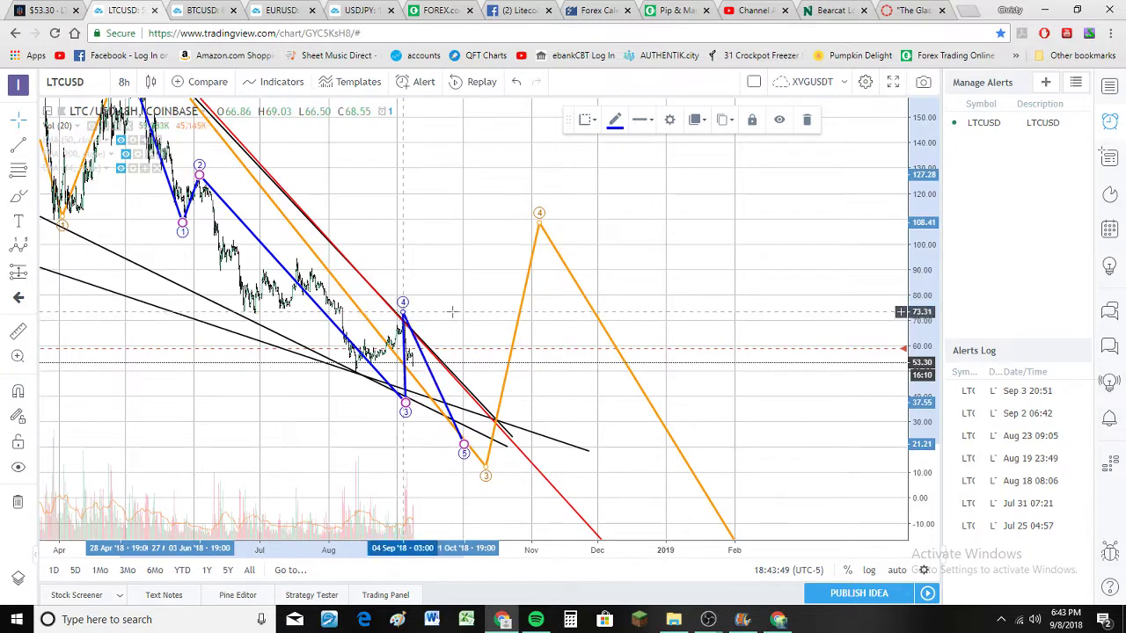
{"action": "left_click_drag", "start_coordinate": [402, 303], "coordinate": [474, 303]}
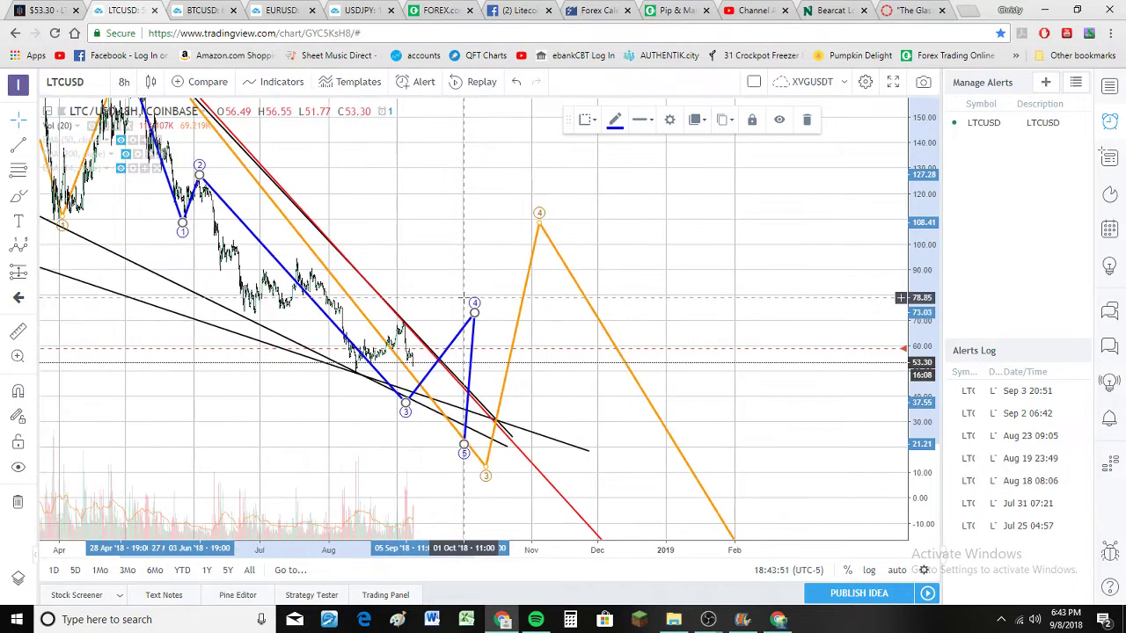
Step: Delete the blue impulse wave with the shifted points 3 and 4
{"action": "scroll", "coordinate": [463, 297], "scroll_direction": "down", "scroll_amount": 3}
{"action": "scroll", "coordinate": [471, 266], "scroll_direction": "up", "scroll_amount": 2}
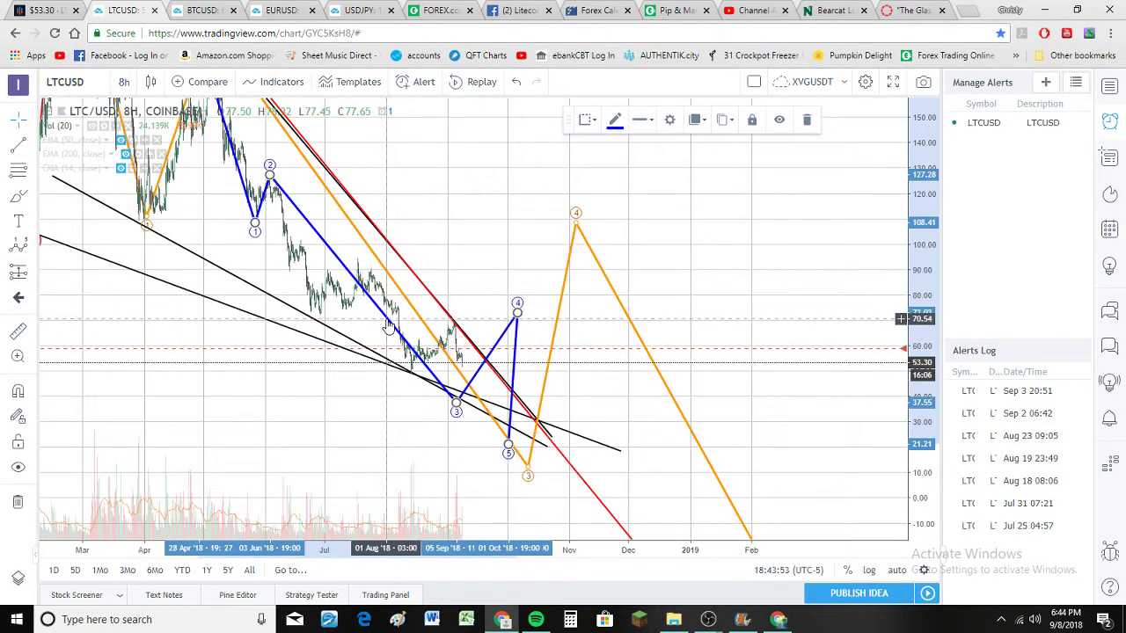
{"action": "key", "text": "Delete"}
Step: Move point 3 of the orange impulse wave to about 5.7 in late October 2018, near the red C leg
{"action": "scroll", "coordinate": [398, 322], "scroll_direction": "down", "scroll_amount": 1}
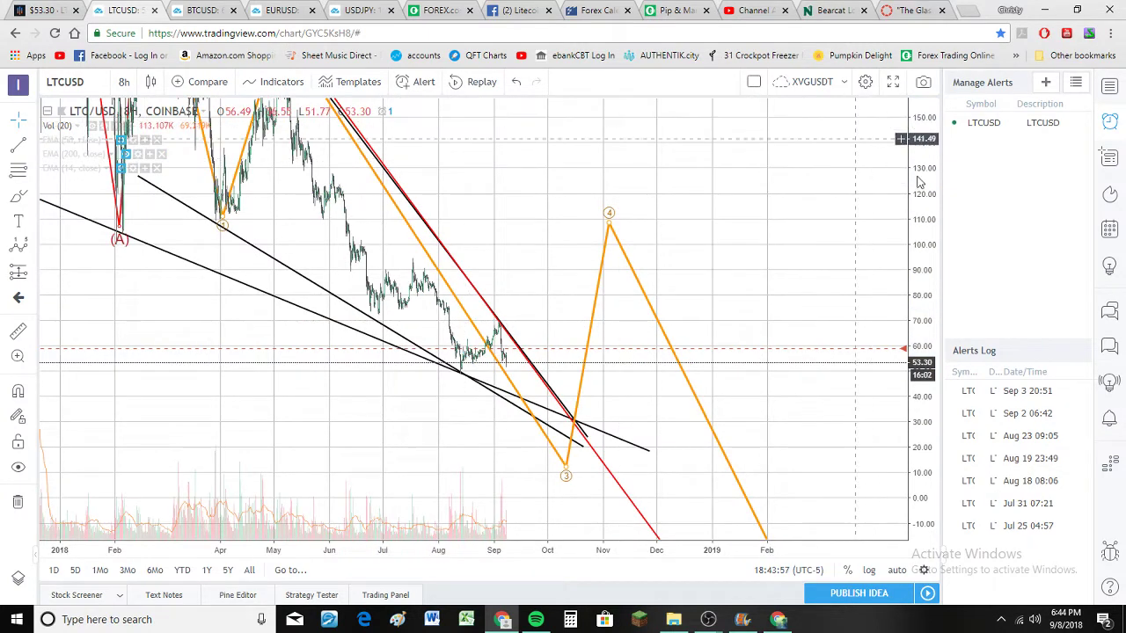
{"action": "left_click_drag", "start_coordinate": [931, 180], "coordinate": [949, 444]}
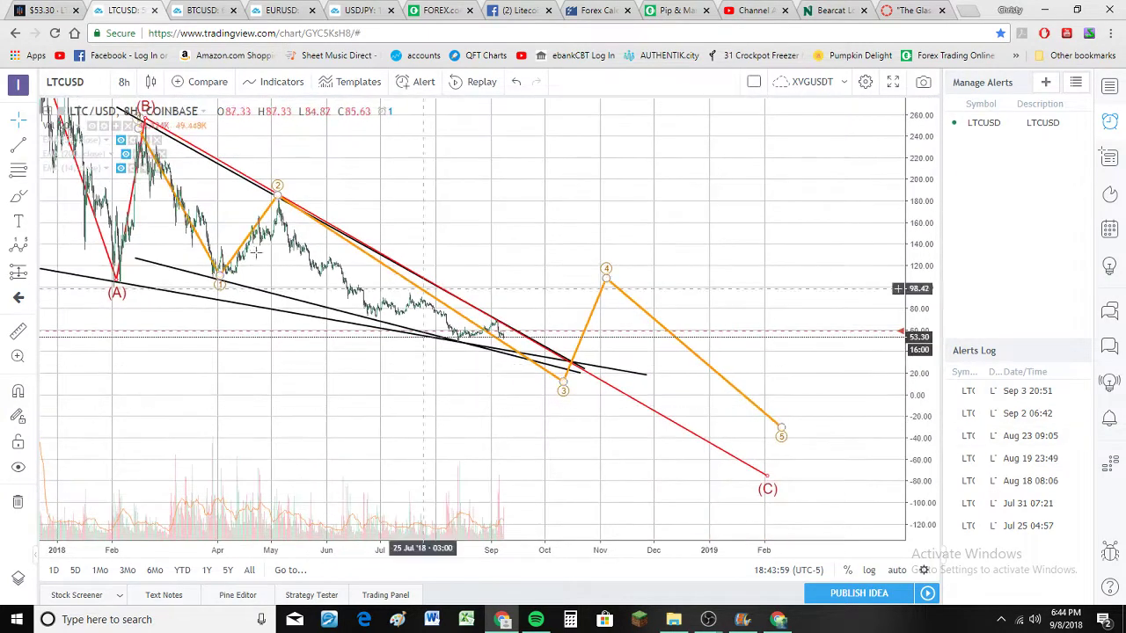
{"action": "left_click", "coordinate": [525, 358]}
{"action": "left_click_drag", "start_coordinate": [565, 388], "coordinate": [588, 396]}
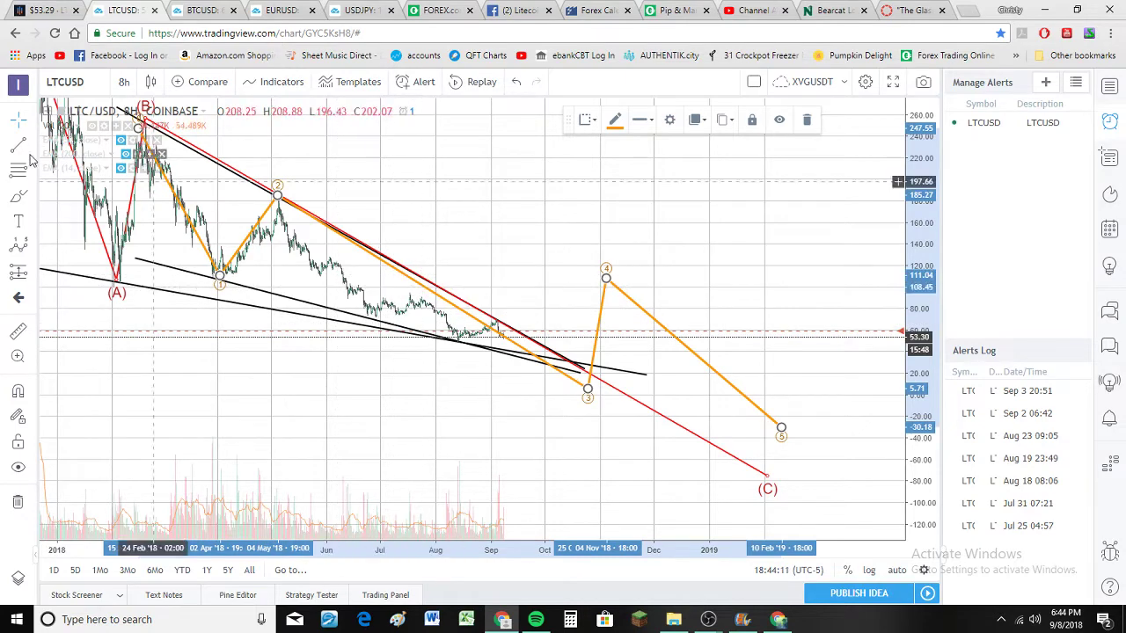
Step: Try to draw a magenta Elliott Impulse Wave from orange point 2 at about 185, with point 1 at about 132 in mid-May 2018
{"action": "left_click", "coordinate": [275, 195]}
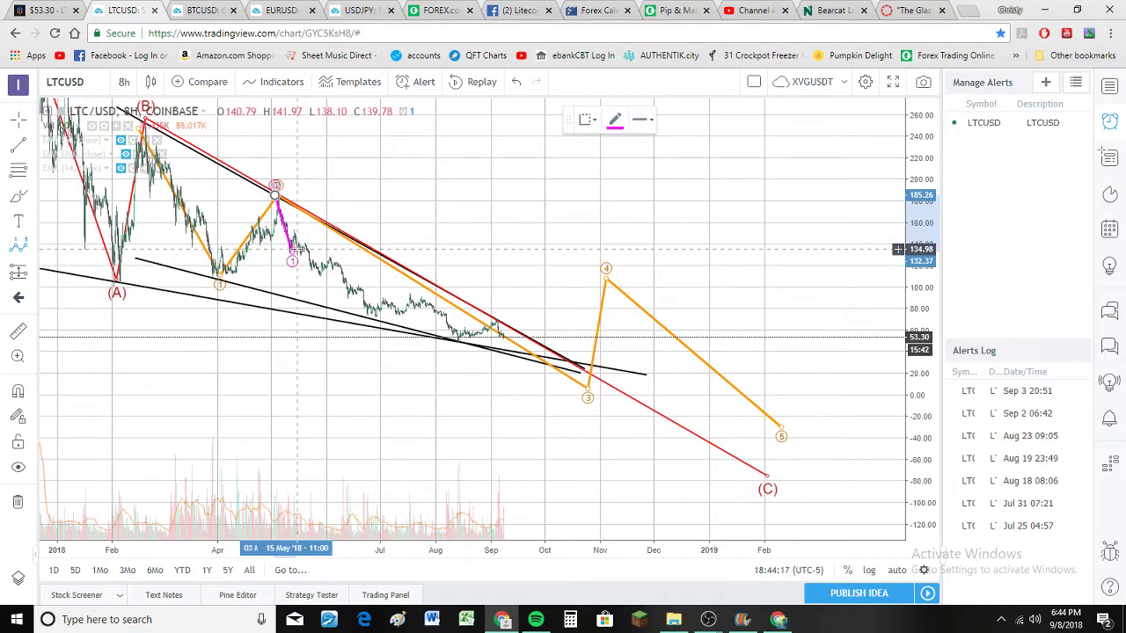
{"action": "scroll", "coordinate": [299, 248], "scroll_direction": "up", "scroll_amount": 3}
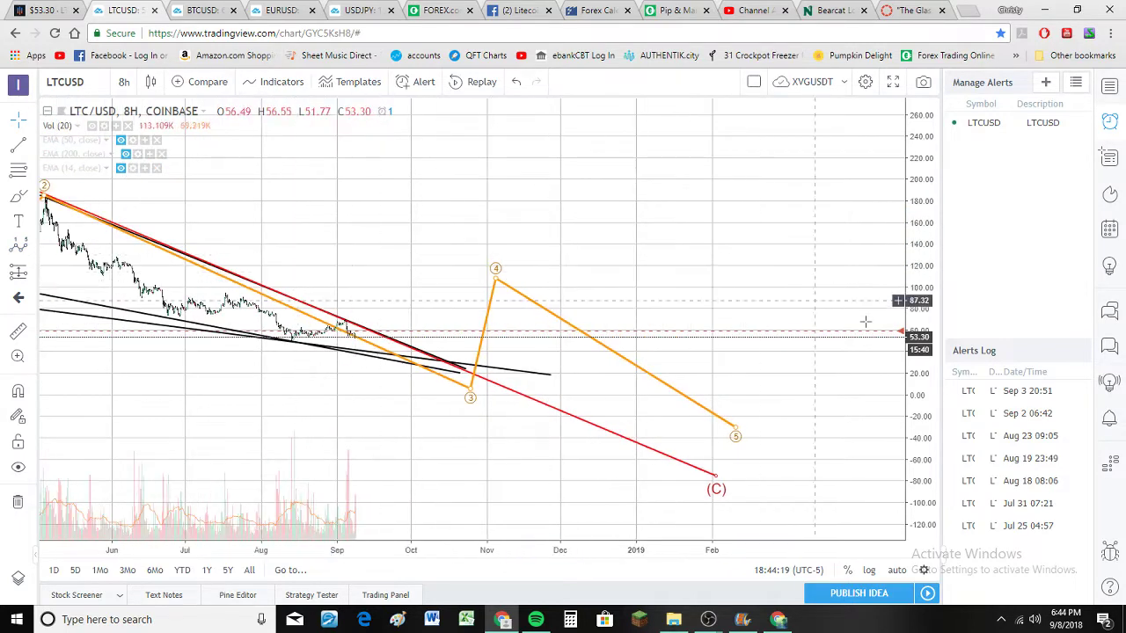
Step: Switch the LTCUSD chart to the 4-hour interval for a closer view of the decline after orange point 2
{"action": "left_click_drag", "start_coordinate": [937, 397], "coordinate": [907, 103]}
{"action": "scroll", "coordinate": [304, 249], "scroll_direction": "up", "scroll_amount": 3}
{"action": "left_click_drag", "start_coordinate": [305, 249], "coordinate": [890, 306]}
{"action": "scroll", "coordinate": [351, 246], "scroll_direction": "up", "scroll_amount": 1}
{"action": "left_click_drag", "start_coordinate": [302, 246], "coordinate": [462, 351]}
{"action": "scroll", "coordinate": [428, 331], "scroll_direction": "up", "scroll_amount": 3}
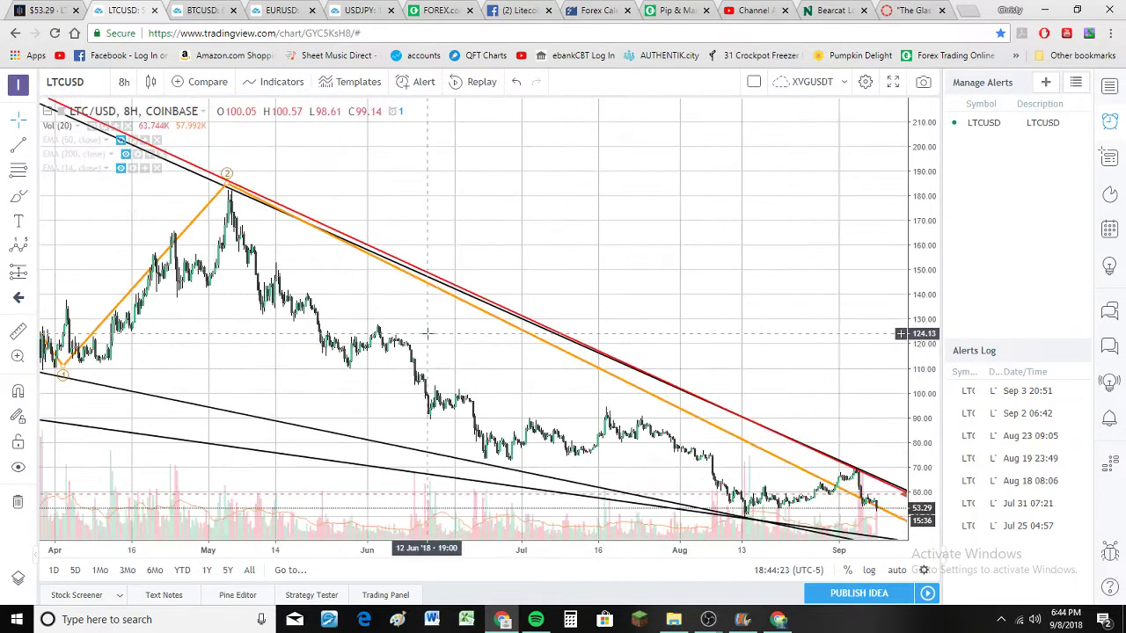
{"action": "left_click", "coordinate": [124, 82]}
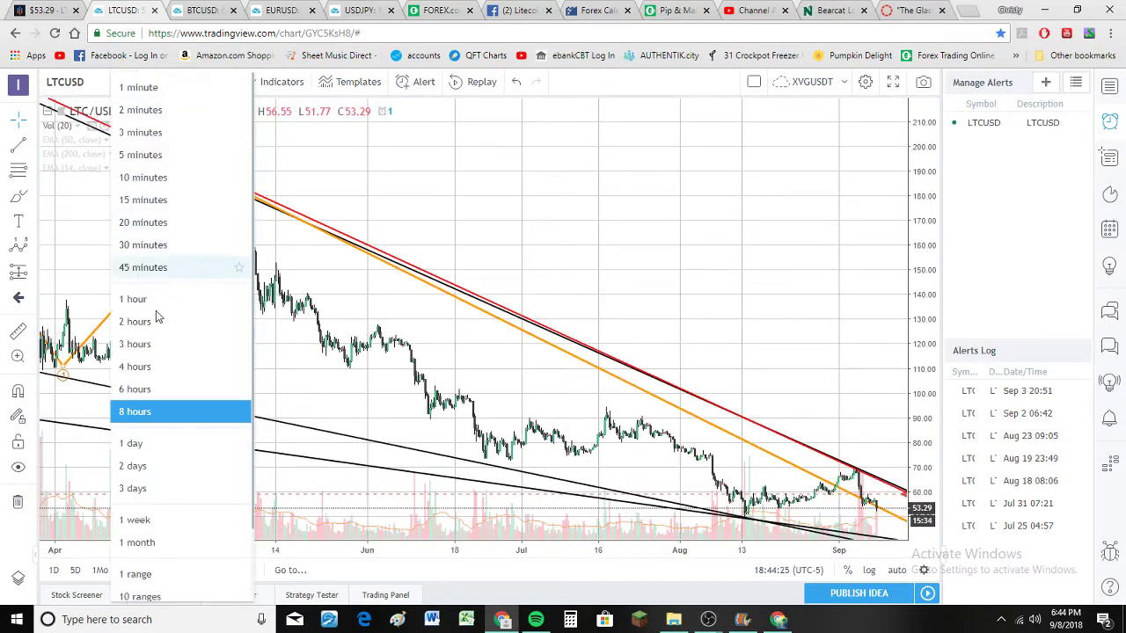
{"action": "left_click", "coordinate": [175, 369]}
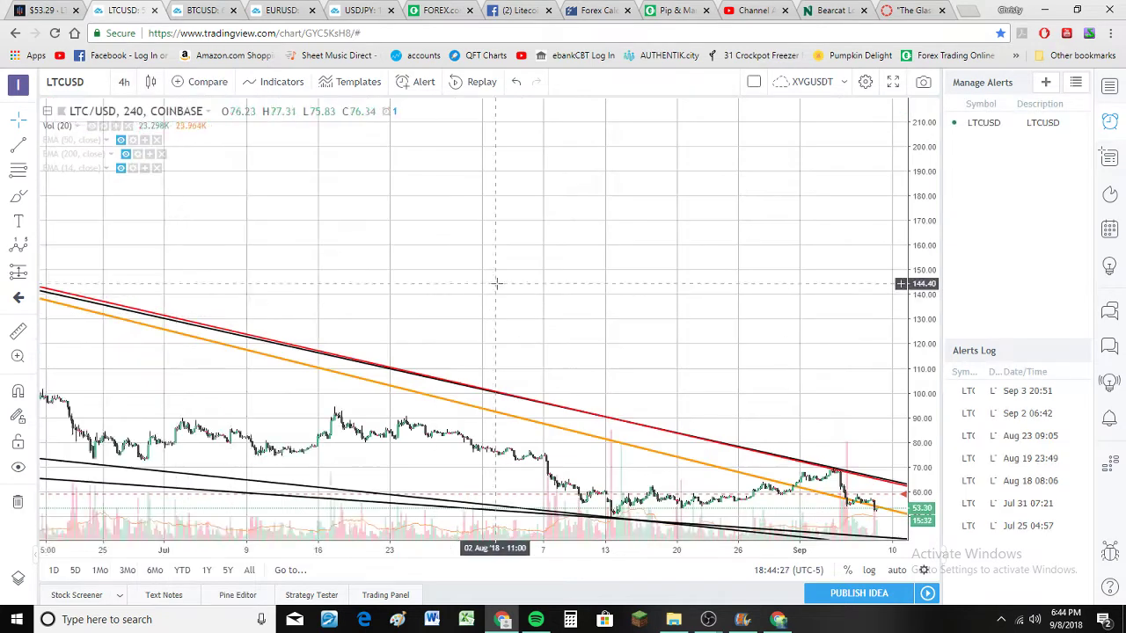
{"action": "scroll", "coordinate": [495, 284], "scroll_direction": "down", "scroll_amount": 5}
{"action": "scroll", "coordinate": [456, 274], "scroll_direction": "up", "scroll_amount": 3}
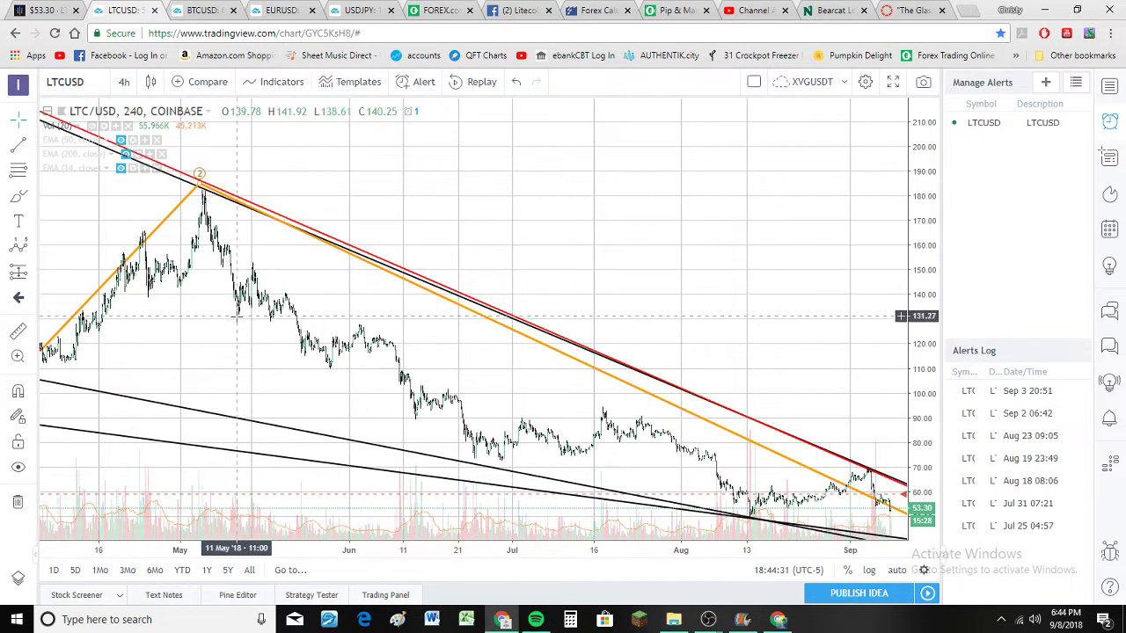
{"action": "left_click", "coordinate": [20, 251]}
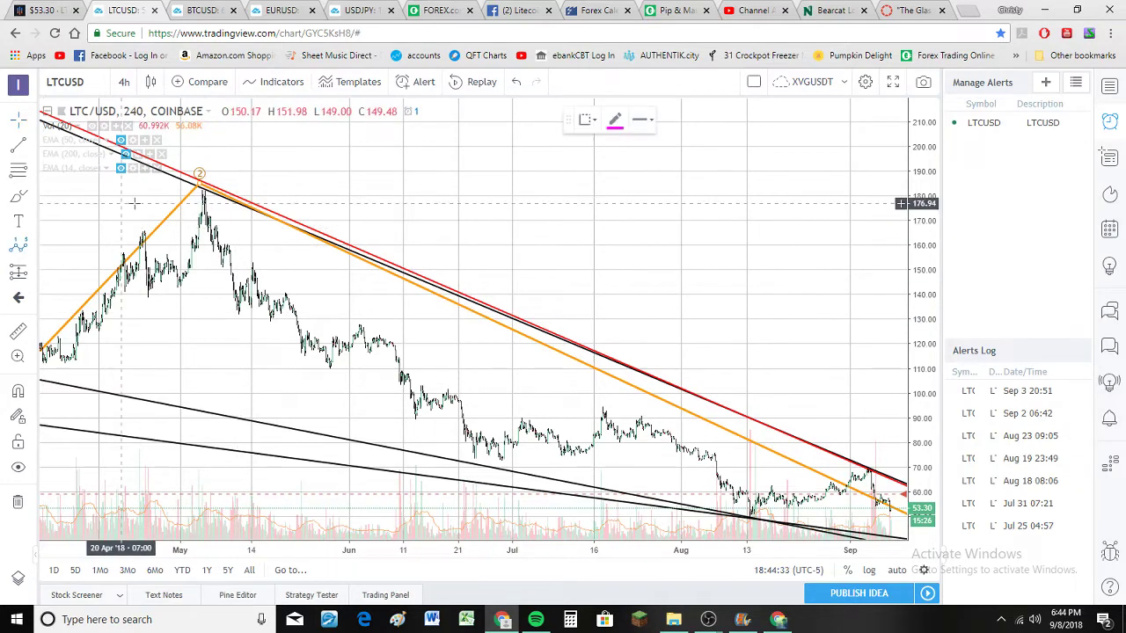
{"action": "left_click", "coordinate": [200, 194]}
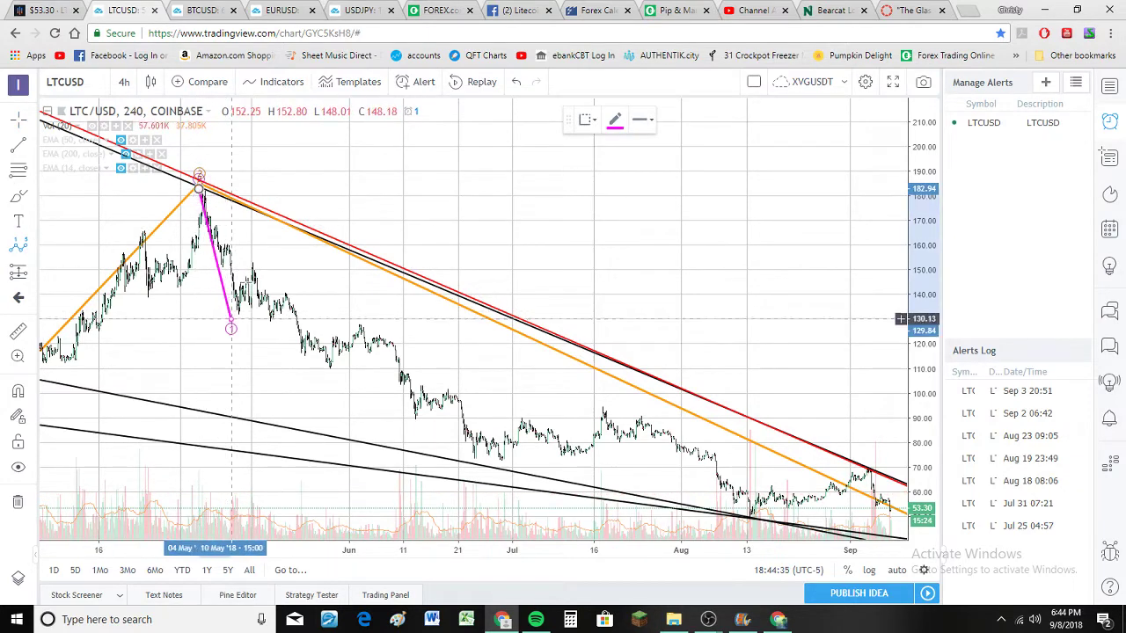
{"action": "left_click", "coordinate": [230, 327]}
{"action": "left_click", "coordinate": [257, 263]}
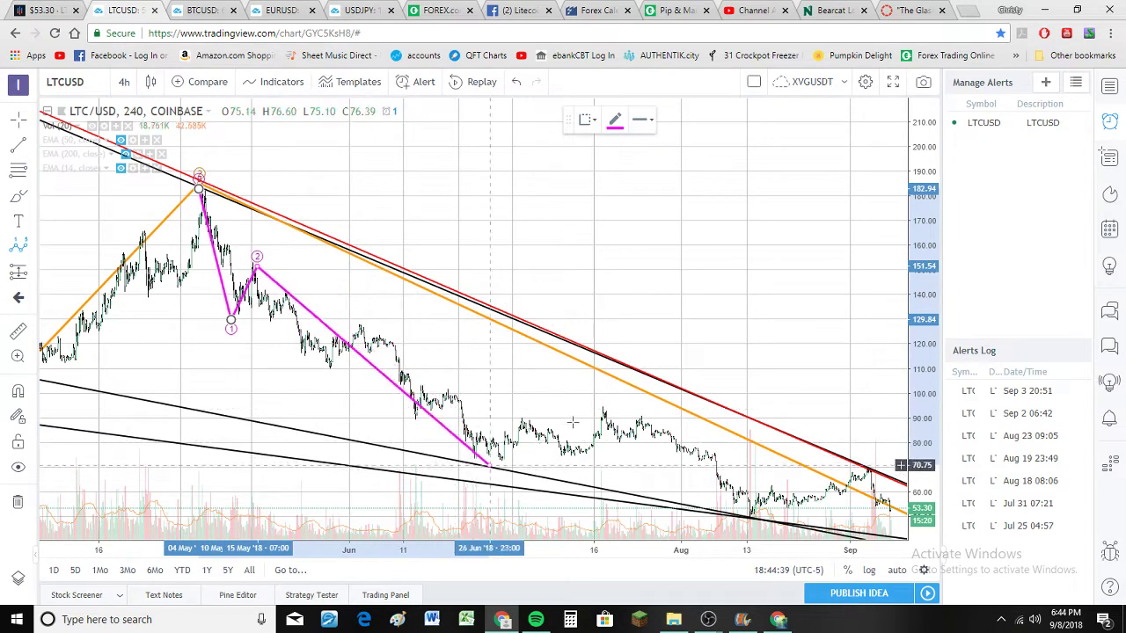
{"action": "scroll", "coordinate": [670, 429], "scroll_direction": "down", "scroll_amount": 3}
{"action": "scroll", "coordinate": [673, 433], "scroll_direction": "down", "scroll_amount": 3}
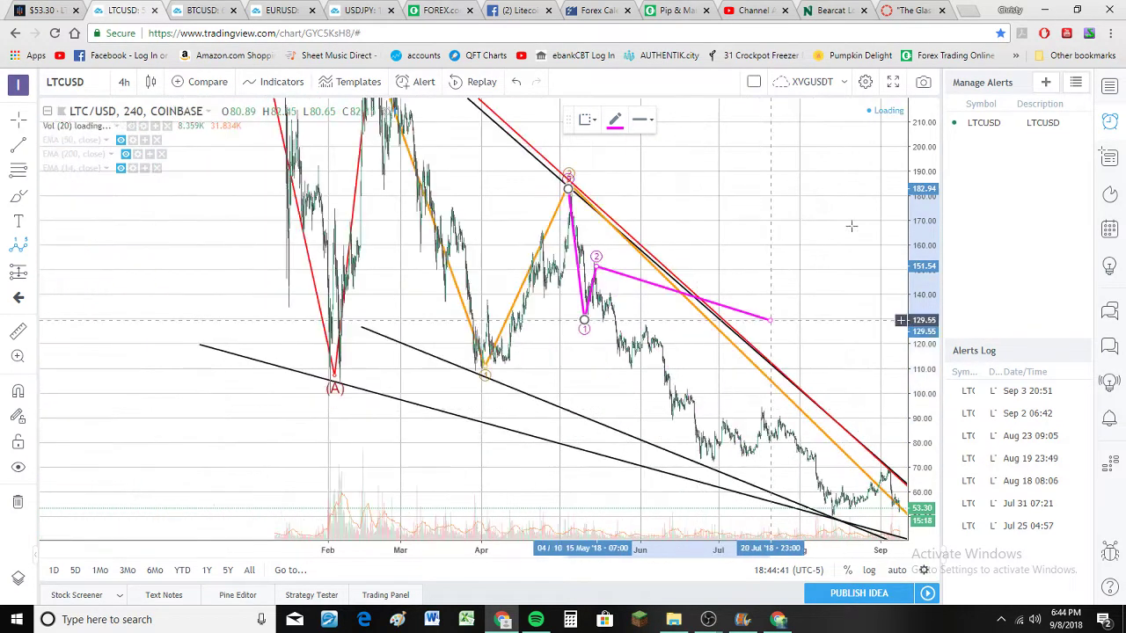
{"action": "left_click_drag", "start_coordinate": [925, 193], "coordinate": [923, 382]}
{"action": "scroll", "coordinate": [923, 382], "scroll_direction": "down", "scroll_amount": 3}
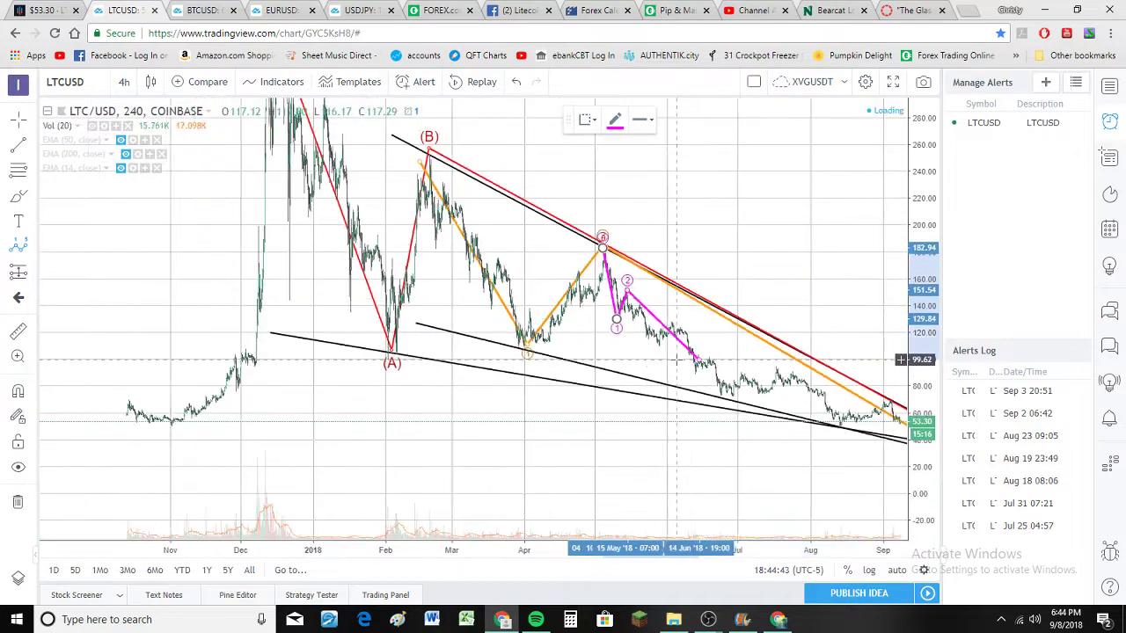
{"action": "left_click", "coordinate": [639, 438]}
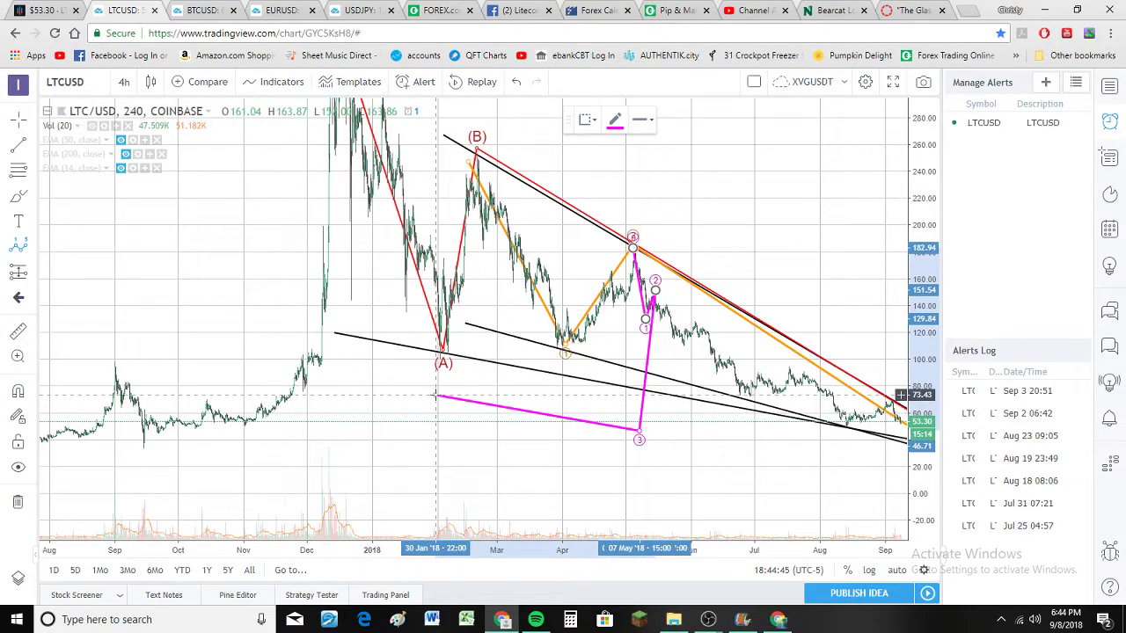
{"action": "key", "text": "Escape"}
Step: Draw a magenta Elliott Impulse Wave from orange point 2, with points 1 to 5 at about 128, 154, 71, 95 and 11
{"action": "left_click_drag", "start_coordinate": [572, 456], "coordinate": [301, 389]}
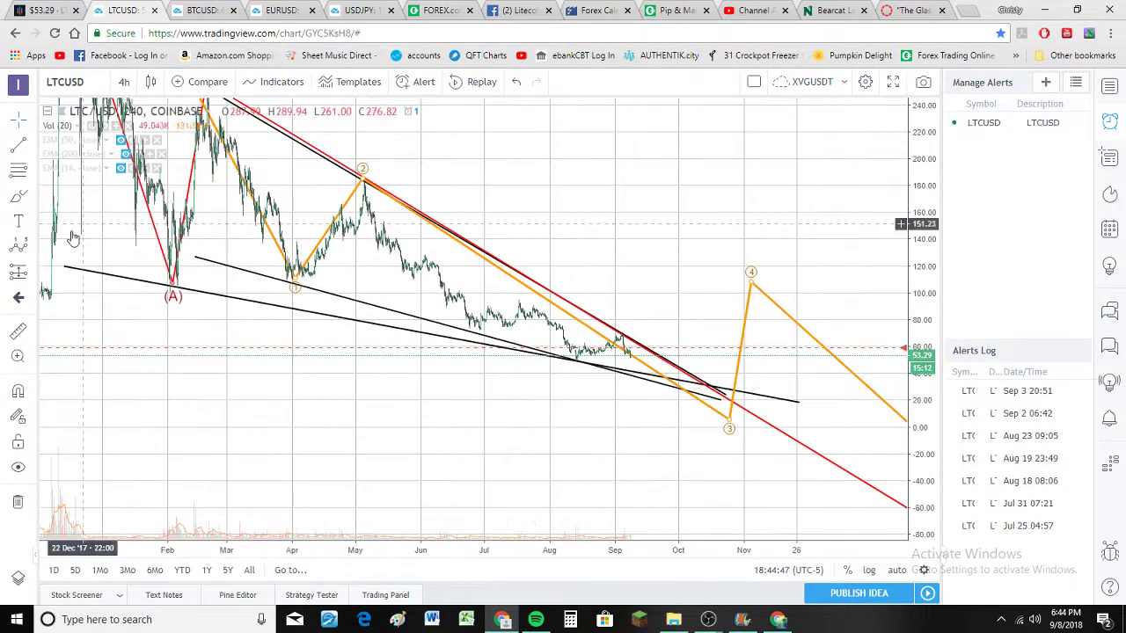
{"action": "left_click", "coordinate": [19, 242]}
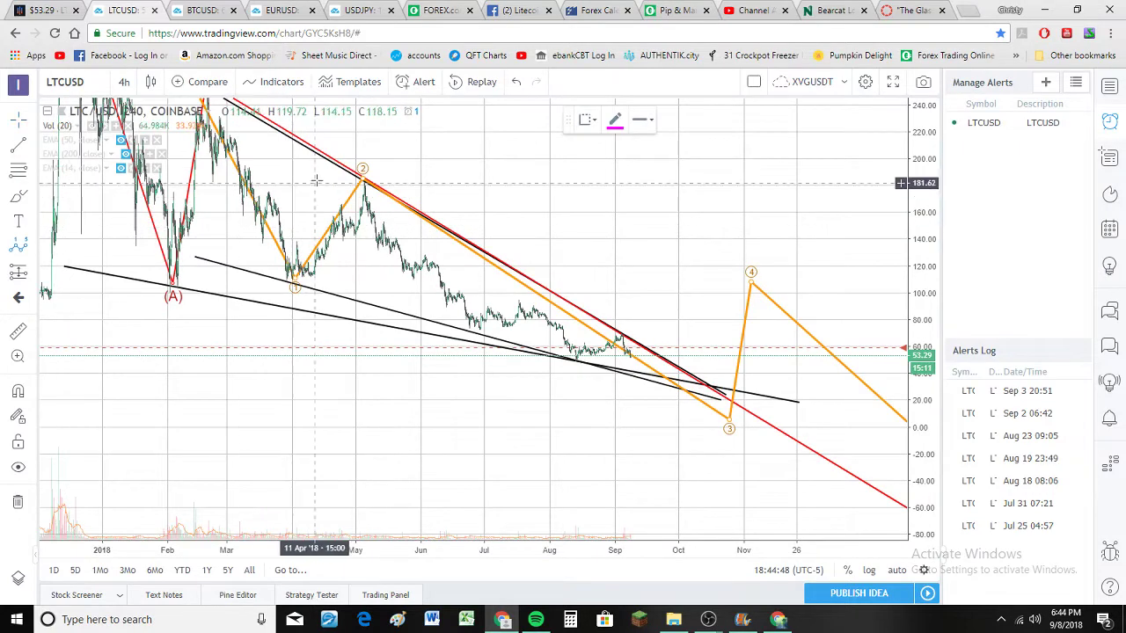
{"action": "left_click", "coordinate": [365, 180]}
{"action": "left_click", "coordinate": [374, 255]}
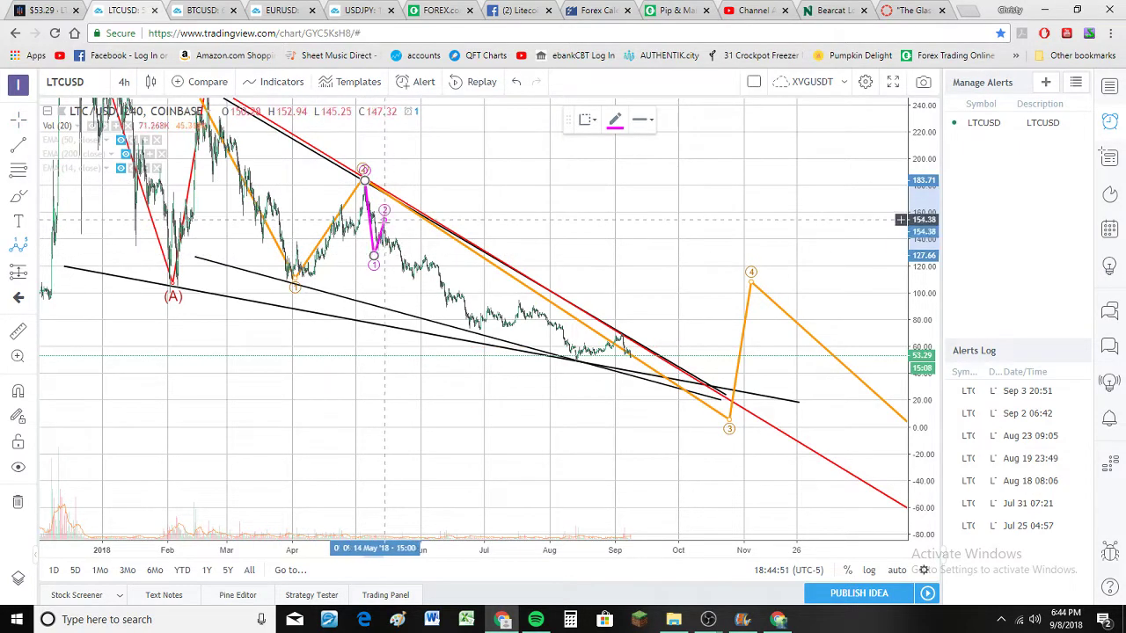
{"action": "left_click", "coordinate": [384, 220]}
{"action": "left_click", "coordinate": [470, 333]}
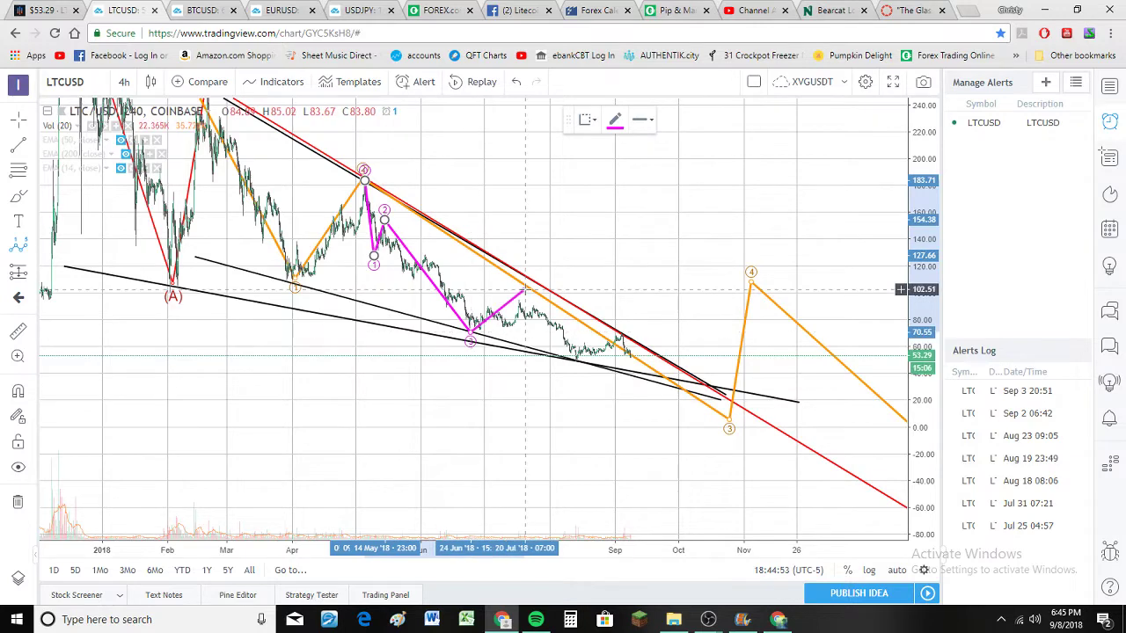
{"action": "left_click", "coordinate": [528, 298]}
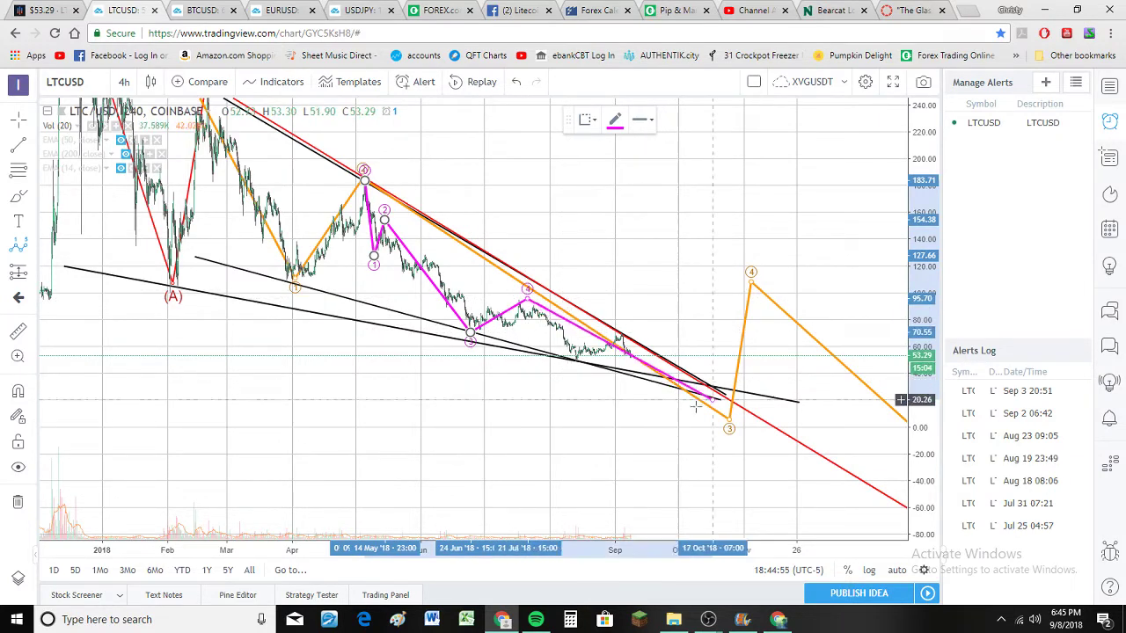
{"action": "left_click", "coordinate": [694, 411]}
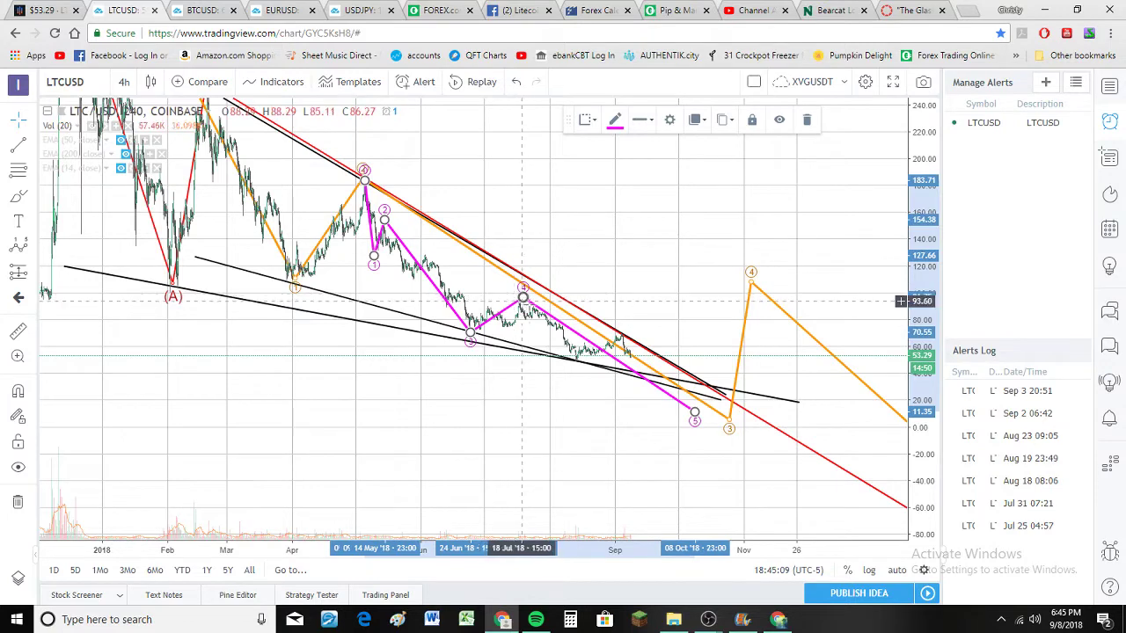
{"action": "left_click_drag", "start_coordinate": [524, 300], "coordinate": [519, 299]}
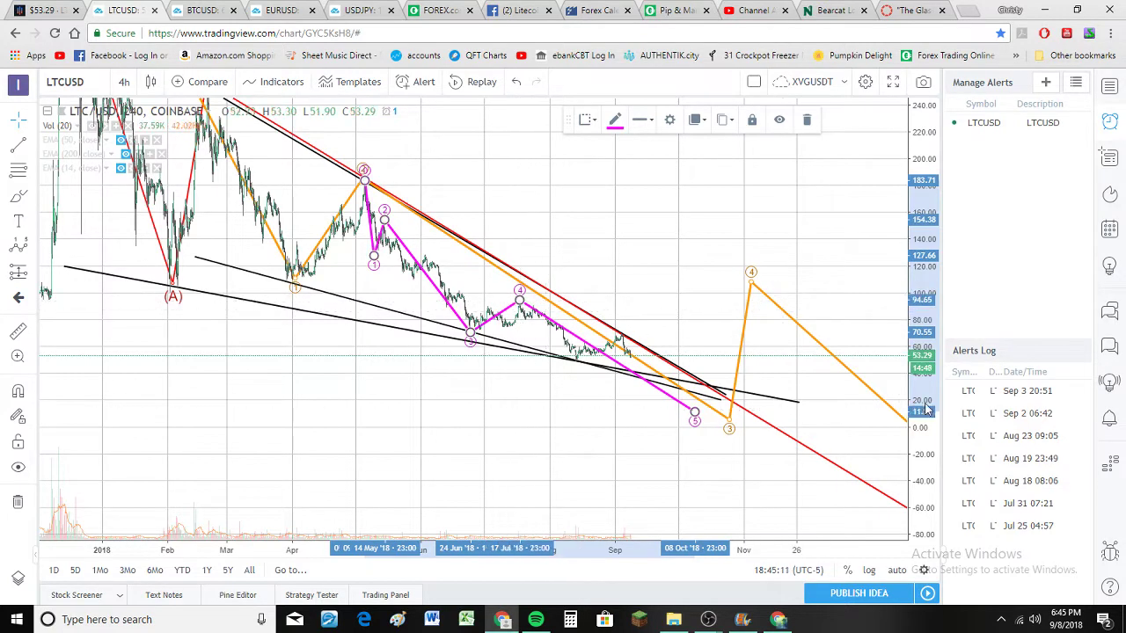
Step: Draw a green Elliott Impulse Wave from magenta point 4, with points 1 to 5 at about 80, 90, 49, 69 and 19
{"action": "scroll", "coordinate": [762, 271], "scroll_direction": "up", "scroll_amount": 5}
{"action": "scroll", "coordinate": [762, 272], "scroll_direction": "up", "scroll_amount": 5}
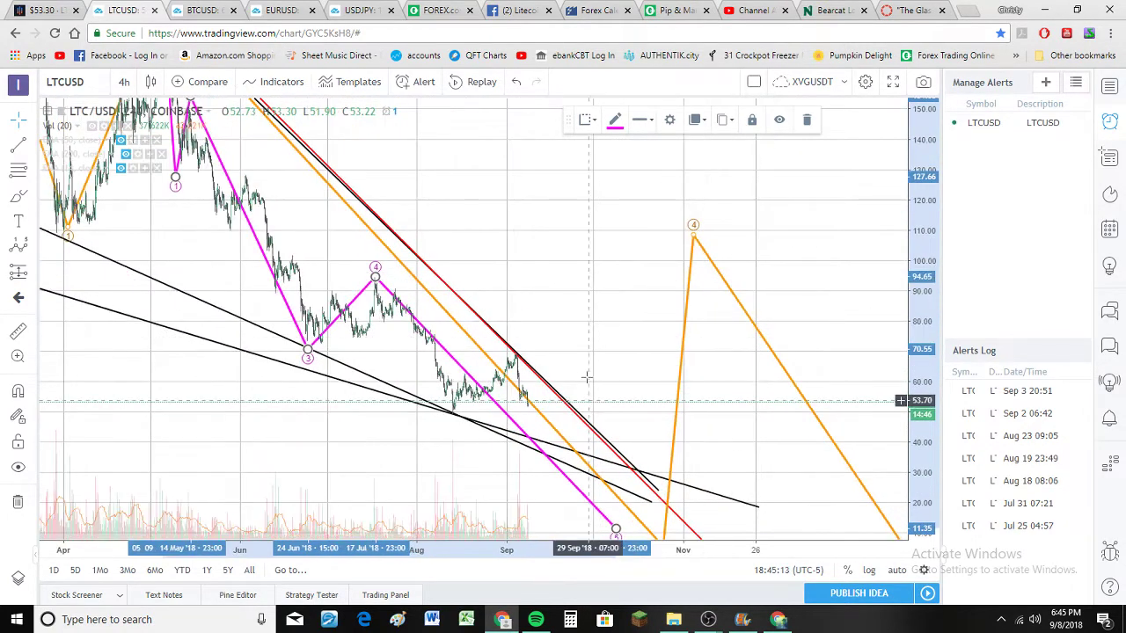
{"action": "scroll", "coordinate": [764, 310], "scroll_direction": "up", "scroll_amount": 3}
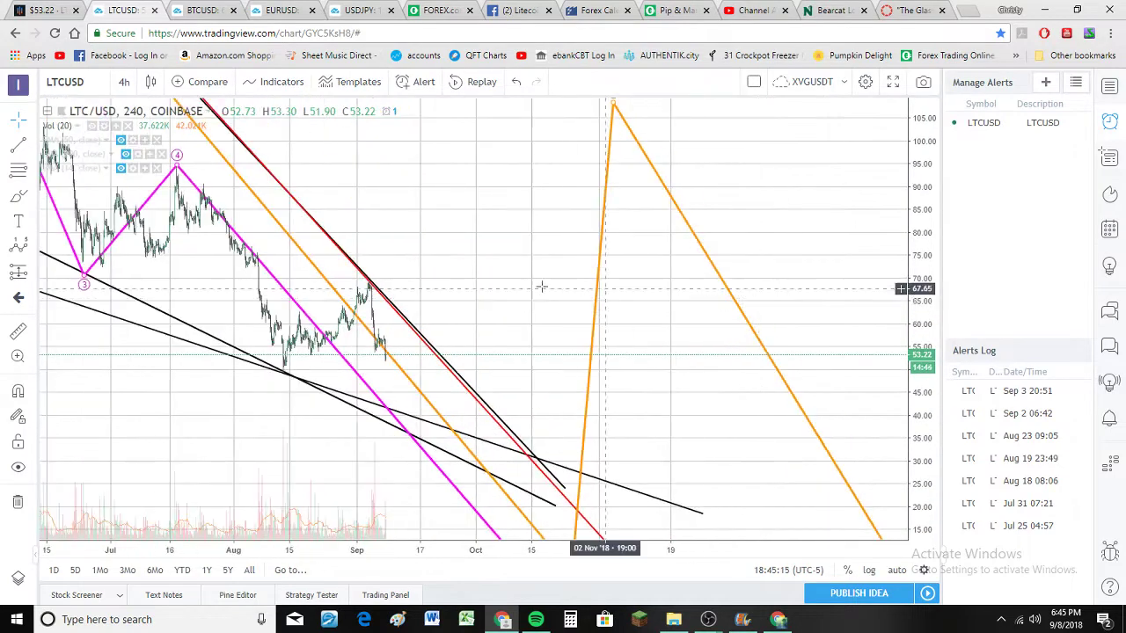
{"action": "scroll", "coordinate": [484, 274], "scroll_direction": "down", "scroll_amount": 1}
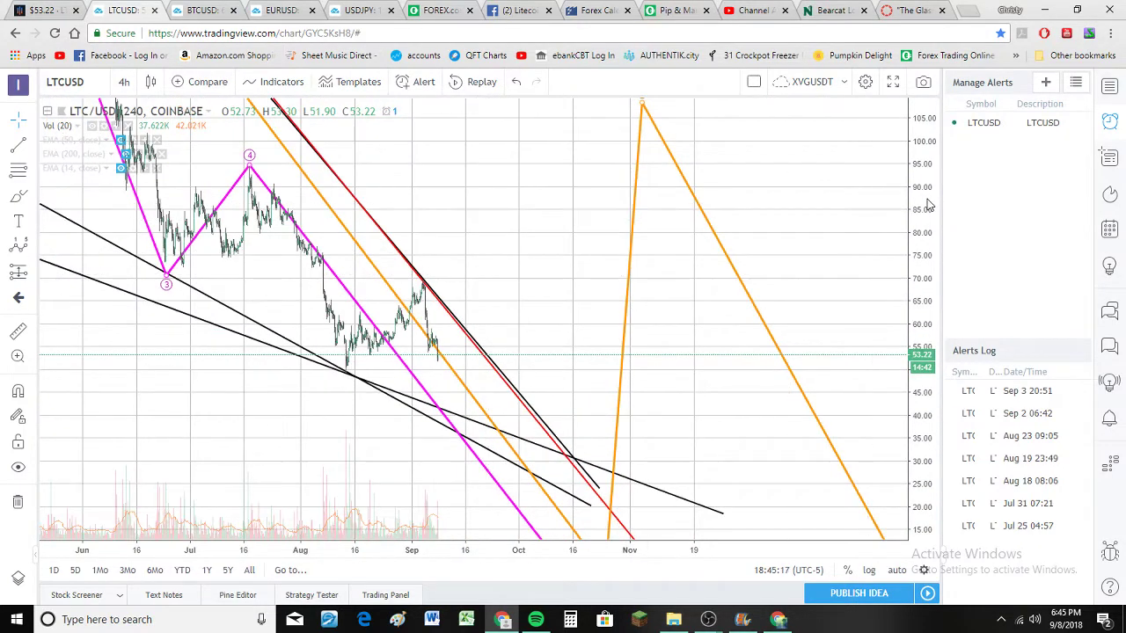
{"action": "left_click_drag", "start_coordinate": [926, 205], "coordinate": [927, 313]}
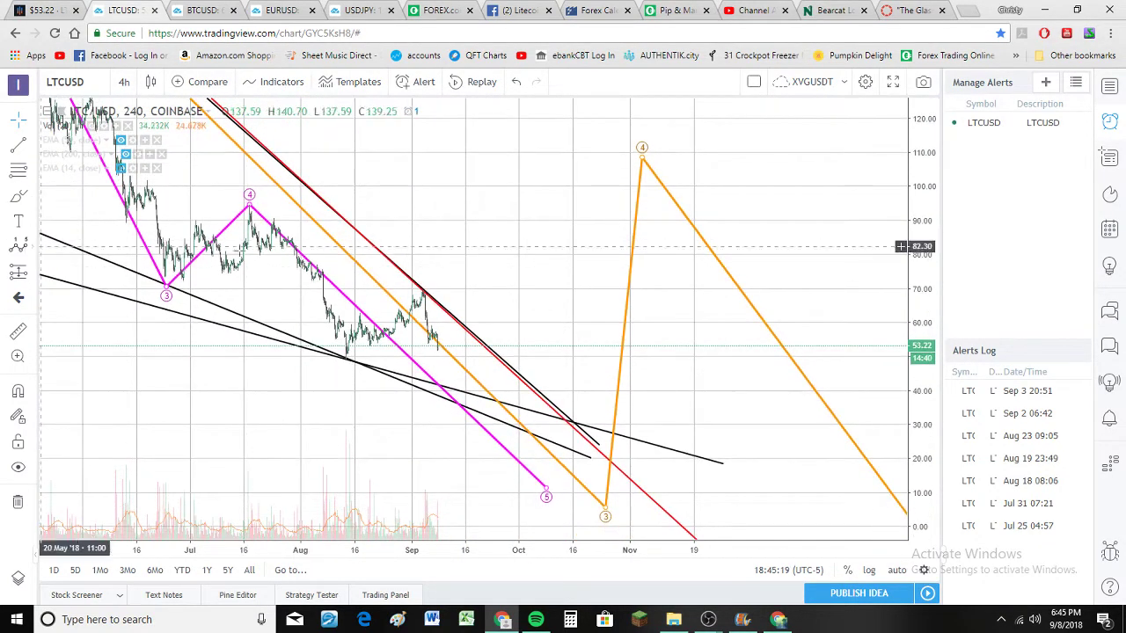
{"action": "left_click", "coordinate": [249, 230]}
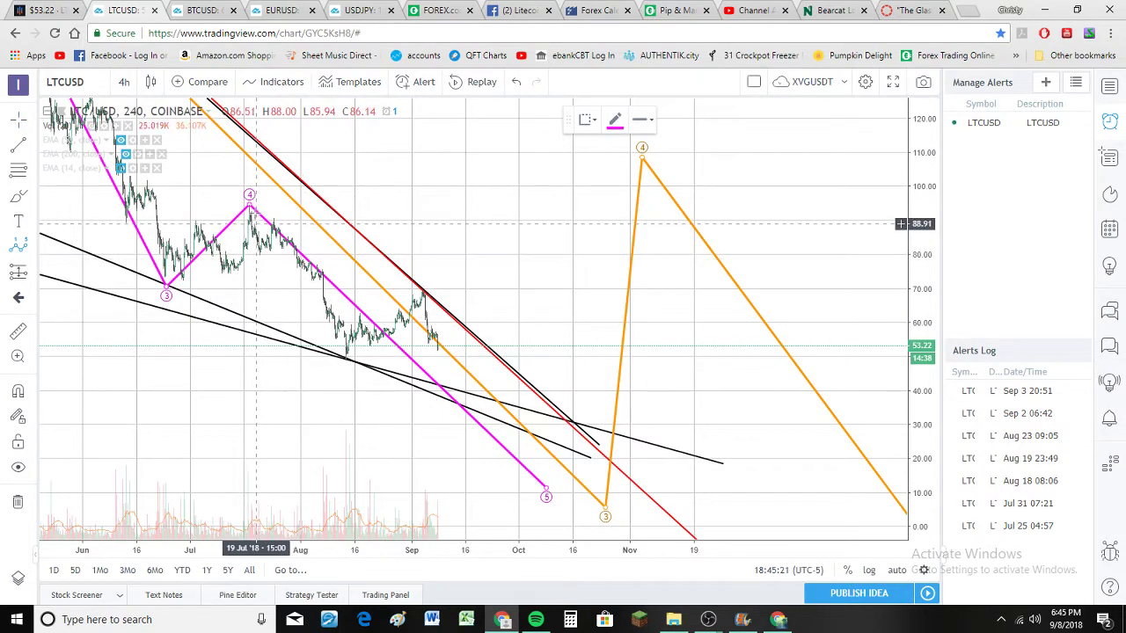
{"action": "left_click", "coordinate": [613, 122]}
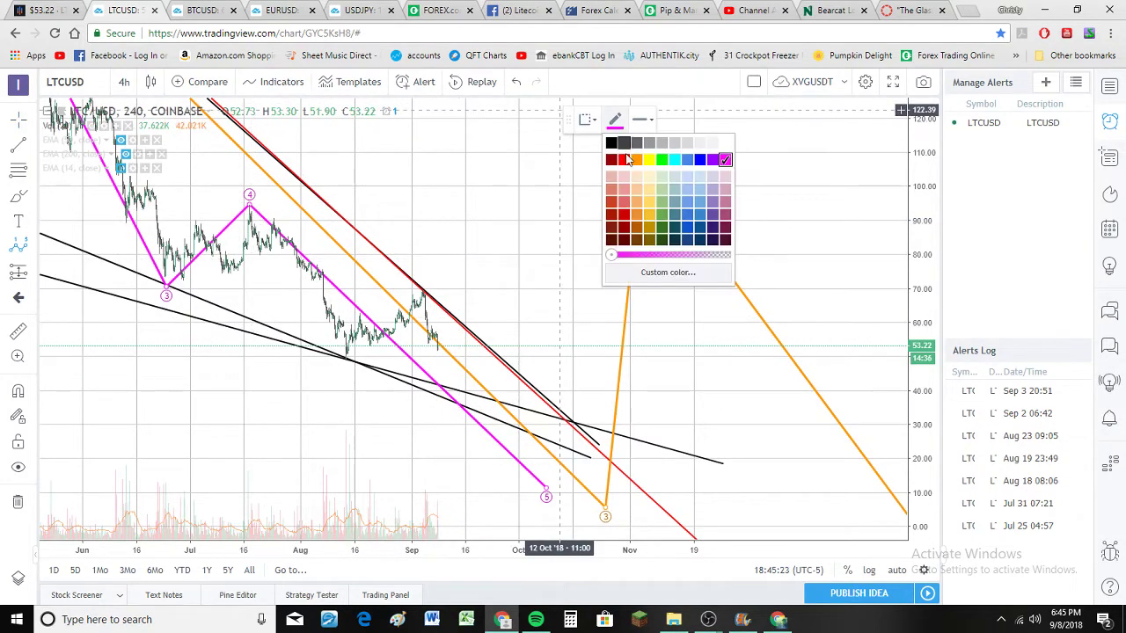
{"action": "left_click", "coordinate": [660, 161]}
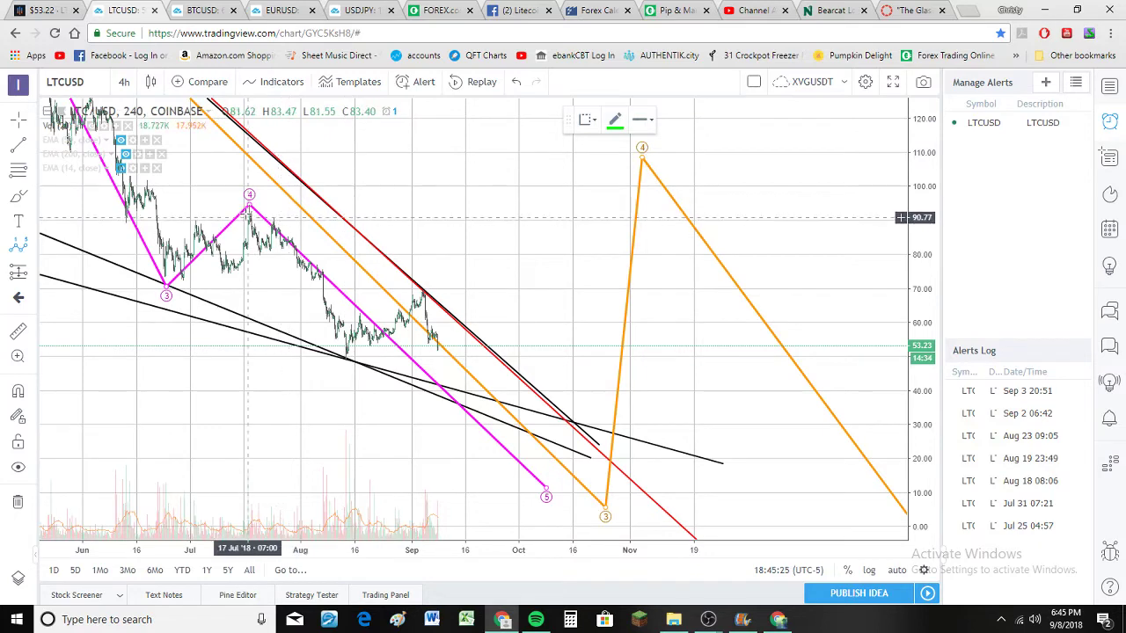
{"action": "left_click_drag", "start_coordinate": [252, 208], "coordinate": [267, 253]}
{"action": "left_click", "coordinate": [260, 255]}
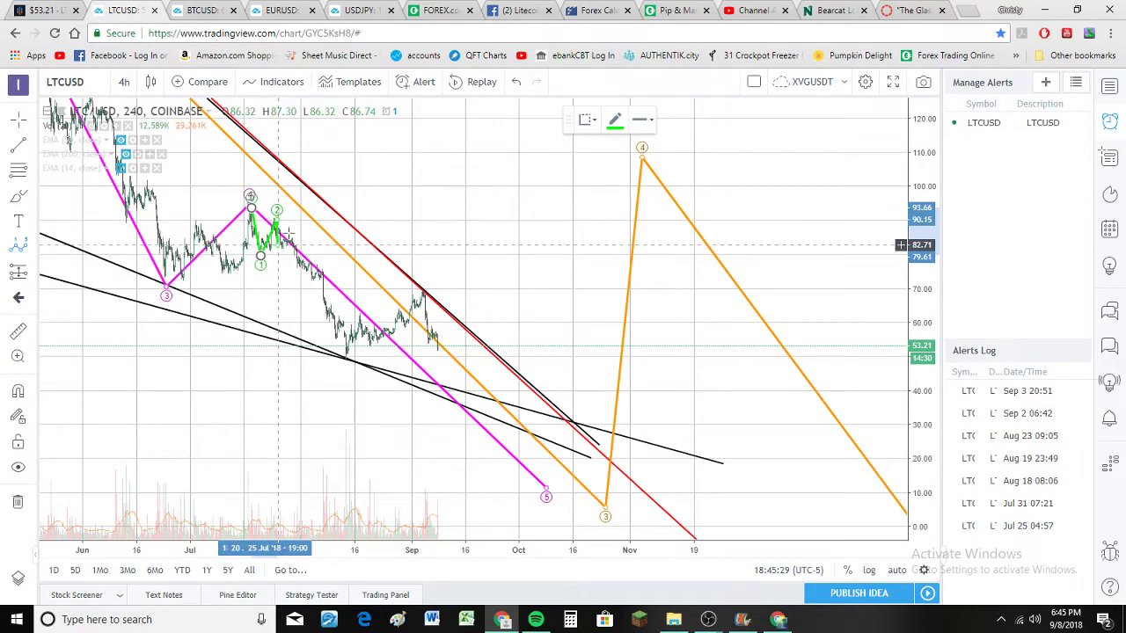
{"action": "left_click", "coordinate": [346, 358]}
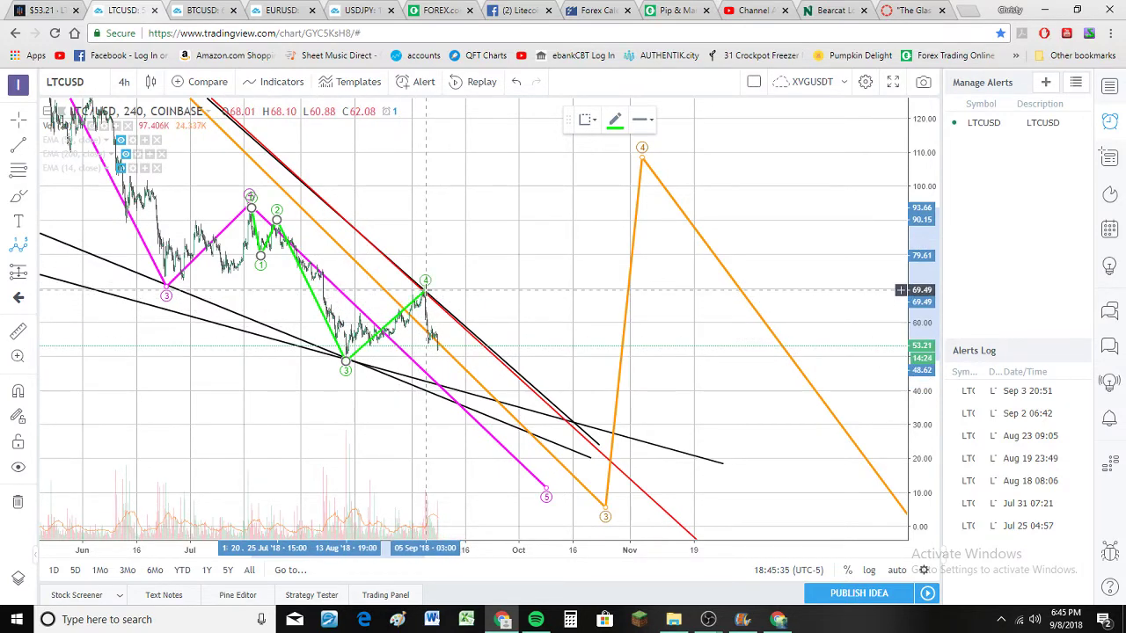
{"action": "left_click", "coordinate": [531, 460]}
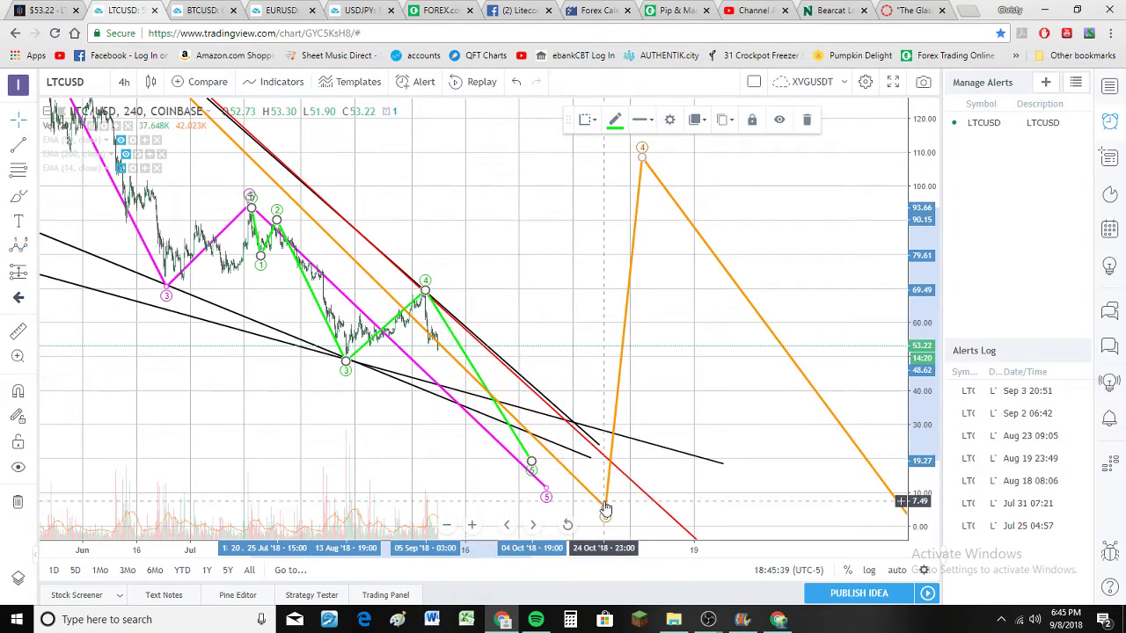
Step: Move orange point 3 to about 38.6 in late September 2018, with magenta and green points 5 close beside it at the lower trend lines
{"action": "left_click_drag", "start_coordinate": [604, 510], "coordinate": [540, 462]}
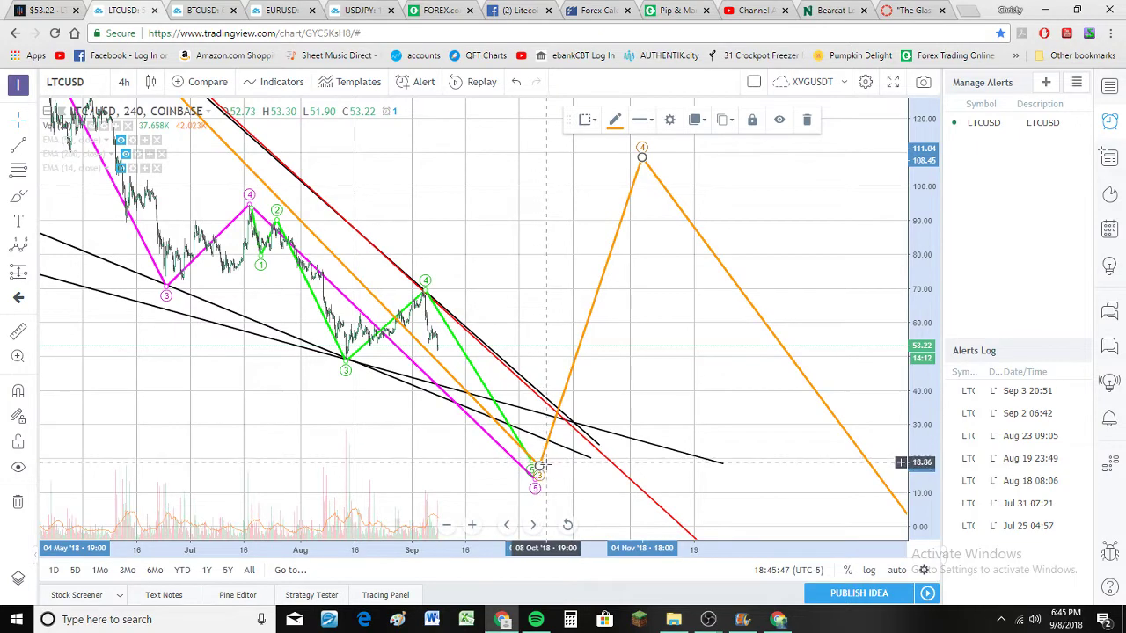
{"action": "left_click", "coordinate": [546, 465]}
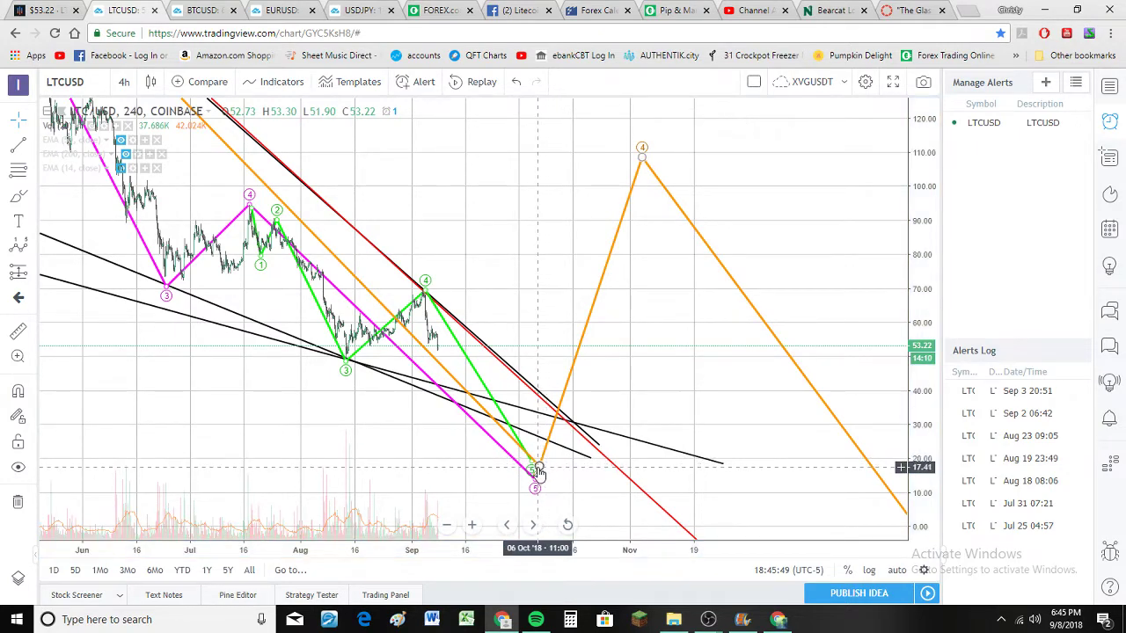
{"action": "mouse_move", "coordinate": [538, 469]}
{"action": "left_mouse_down"}
{"action": "mouse_move", "coordinate": [524, 403]}
{"action": "mouse_move", "coordinate": [507, 405]}
{"action": "left_mouse_up"}
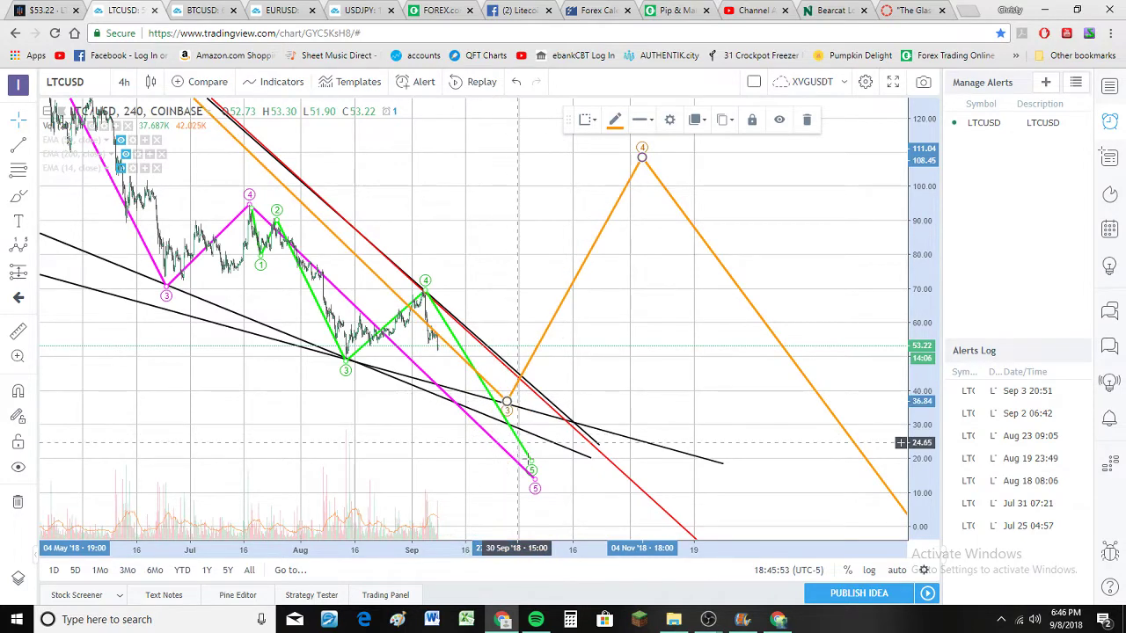
{"action": "left_click_drag", "start_coordinate": [531, 465], "coordinate": [510, 415]}
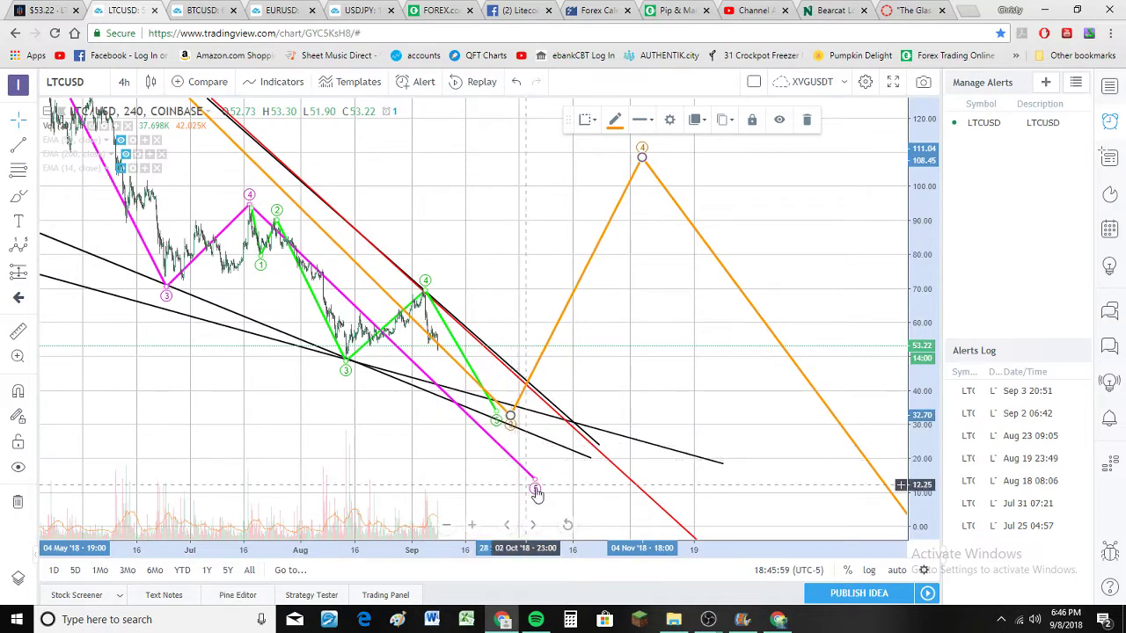
{"action": "left_click_drag", "start_coordinate": [534, 484], "coordinate": [492, 421]}
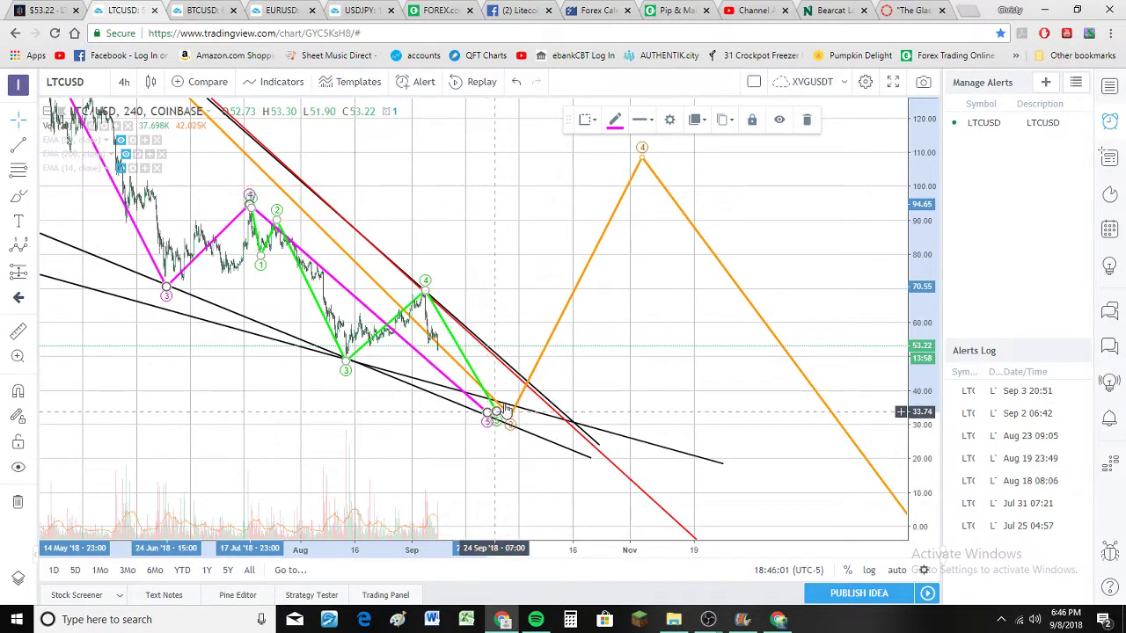
{"action": "scroll", "coordinate": [503, 397], "scroll_direction": "down", "scroll_amount": 2}
{"action": "scroll", "coordinate": [503, 398], "scroll_direction": "down", "scroll_amount": 1}
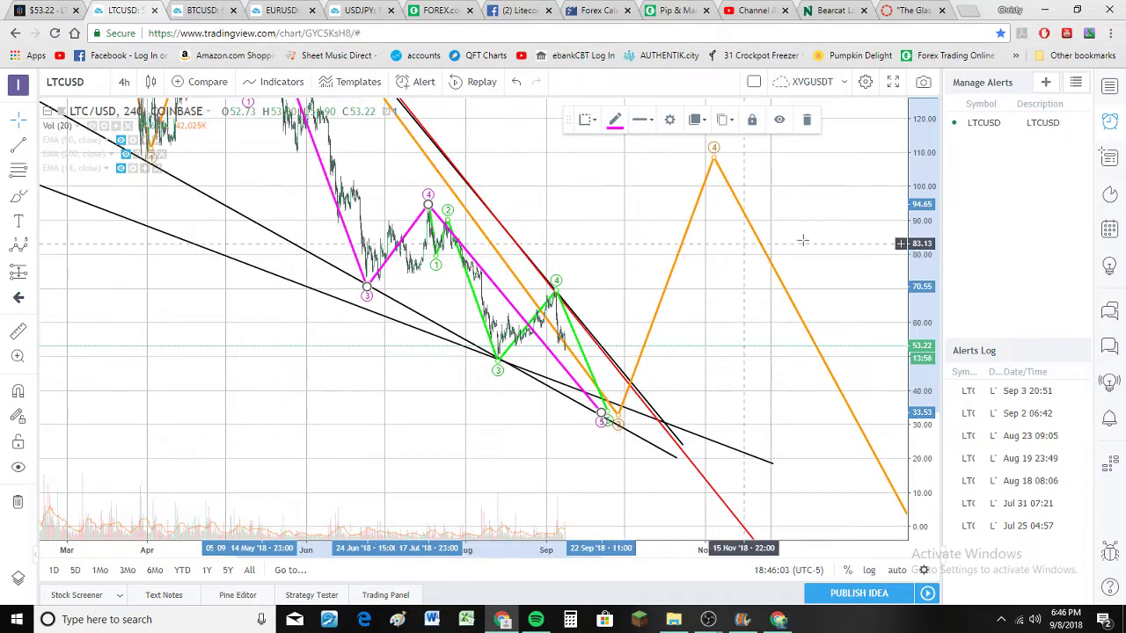
{"action": "left_click_drag", "start_coordinate": [925, 173], "coordinate": [917, 405]}
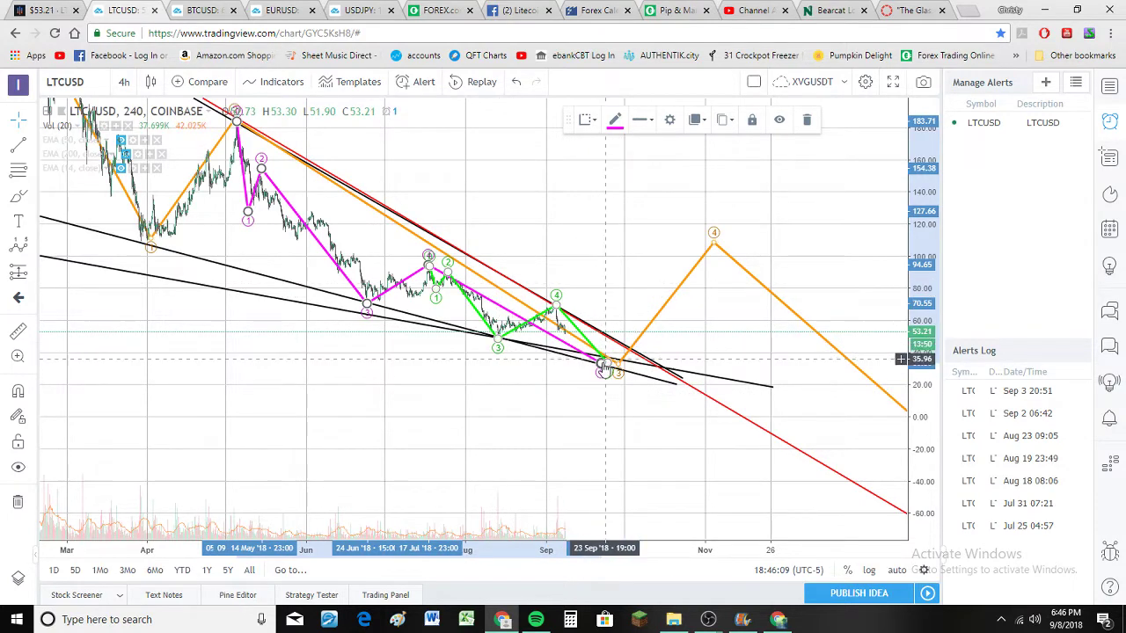
{"action": "left_click_drag", "start_coordinate": [601, 362], "coordinate": [612, 355]}
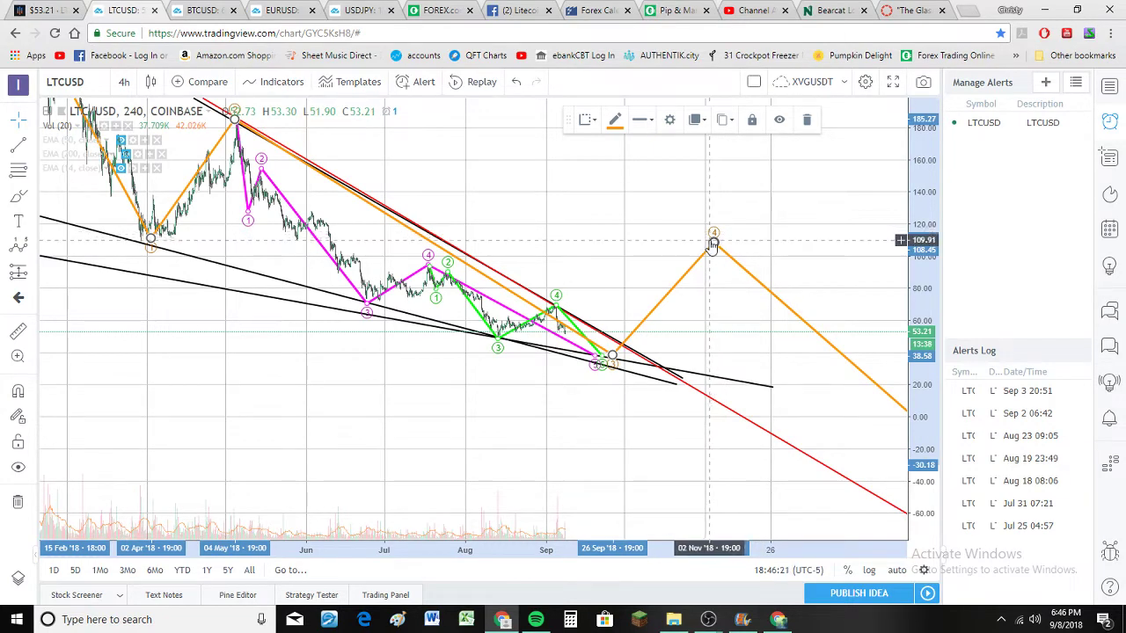
{"action": "scroll", "coordinate": [713, 246], "scroll_direction": "down", "scroll_amount": 2}
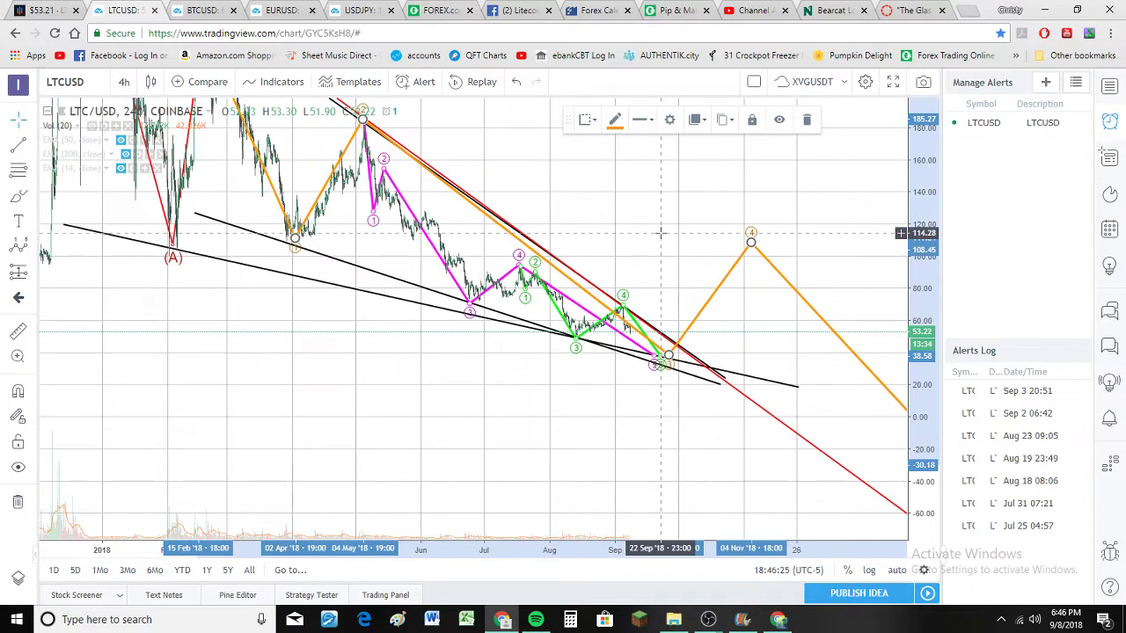
{"action": "left_click_drag", "start_coordinate": [921, 152], "coordinate": [923, 268]}
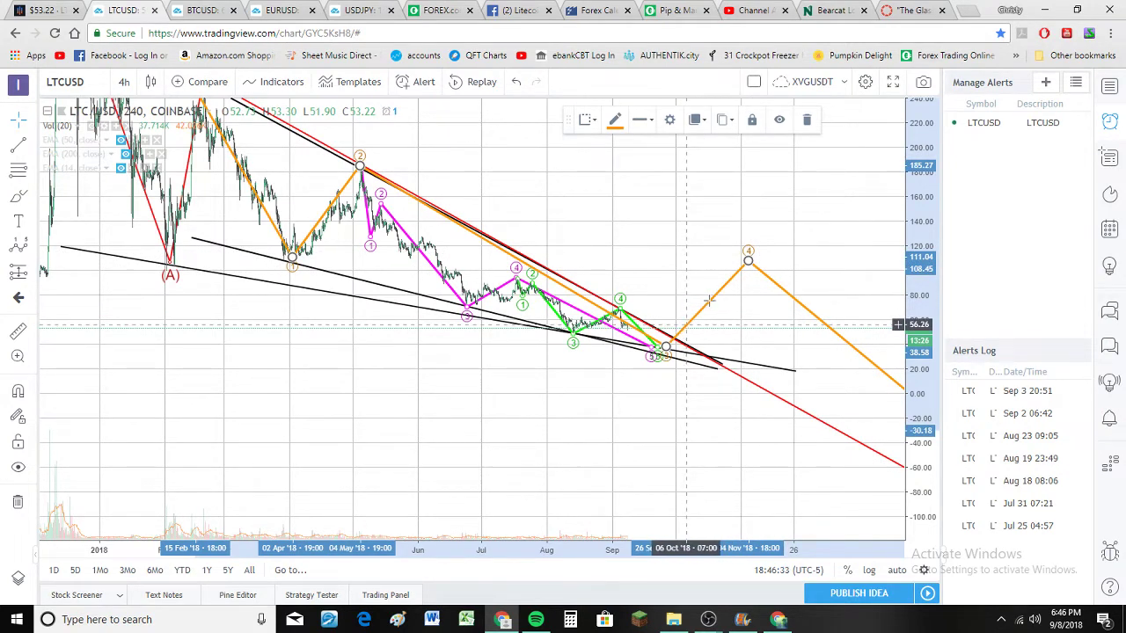
{"action": "left_click_drag", "start_coordinate": [910, 320], "coordinate": [911, 283]}
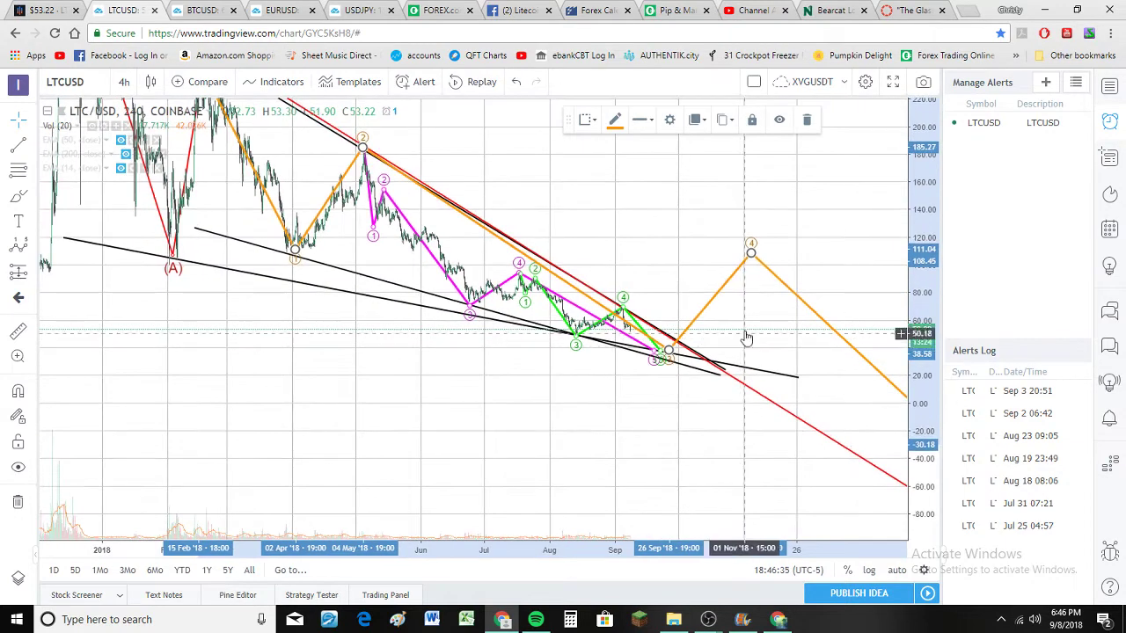
Step: Move orange point 5 to about -21.5 with red point C close beside it, and orange point 4 to about 105 on 1 November 2018
{"action": "left_click_drag", "start_coordinate": [744, 325], "coordinate": [606, 243]}
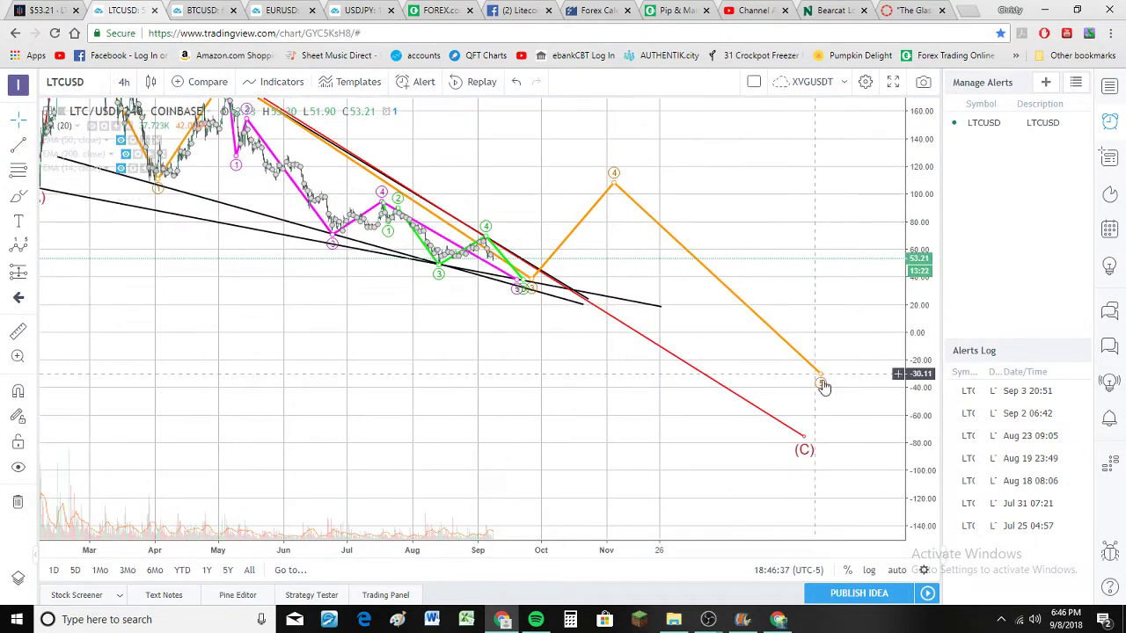
{"action": "mouse_move", "coordinate": [822, 380]}
{"action": "left_mouse_down"}
{"action": "mouse_move", "coordinate": [794, 322]}
{"action": "mouse_move", "coordinate": [861, 325]}
{"action": "mouse_move", "coordinate": [865, 357]}
{"action": "left_mouse_up"}
{"action": "left_click_drag", "start_coordinate": [803, 434], "coordinate": [815, 362]}
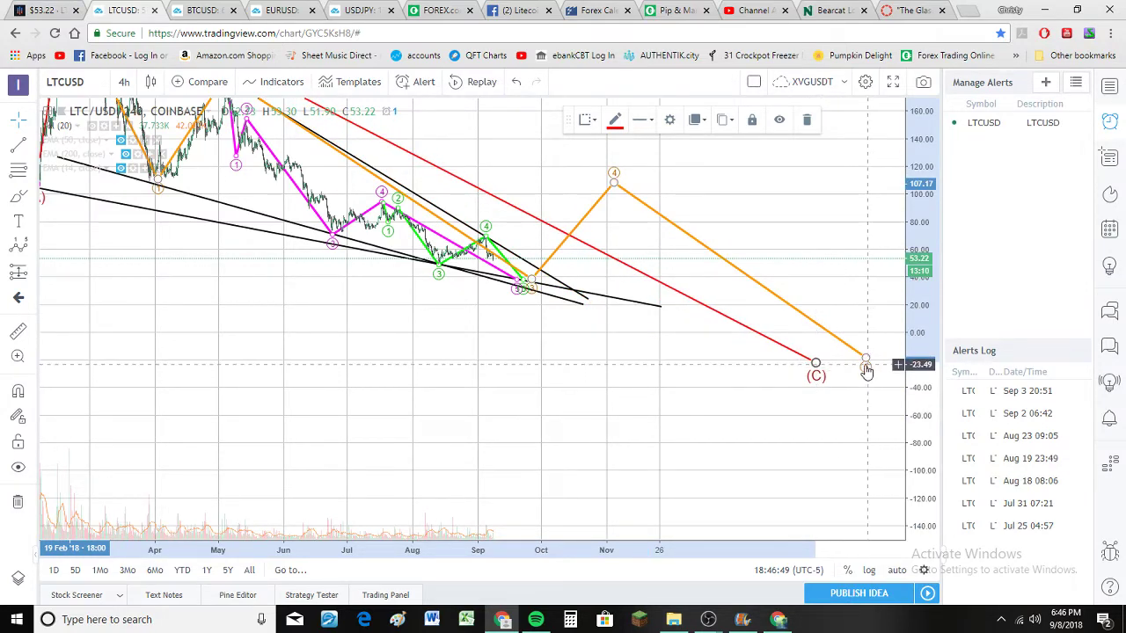
{"action": "left_click_drag", "start_coordinate": [867, 362], "coordinate": [834, 364]}
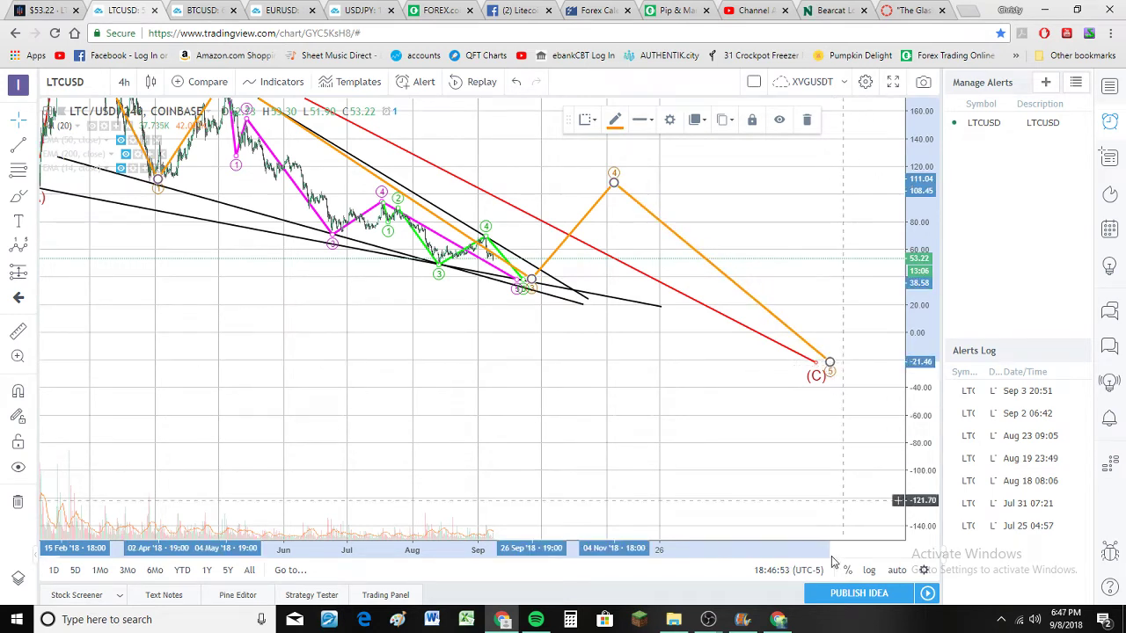
{"action": "left_click_drag", "start_coordinate": [613, 185], "coordinate": [607, 186]}
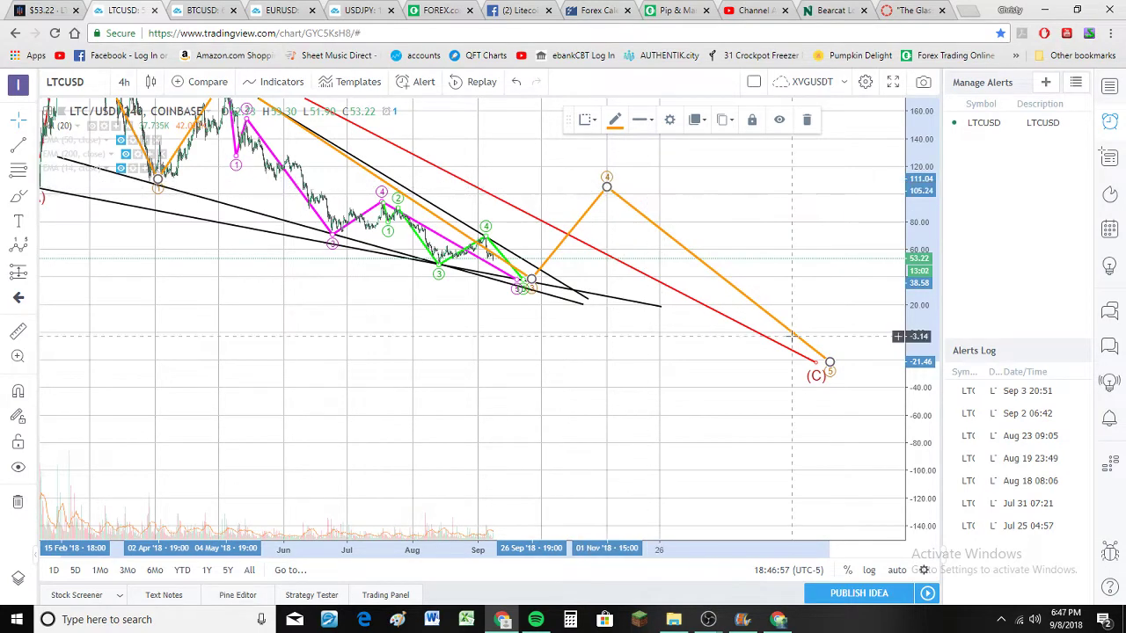
Step: Examine the complete wave projection with a compressed price scale, from the early 2018 decline through orange points 4 and 5
{"action": "left_click_drag", "start_coordinate": [925, 254], "coordinate": [923, 324]}
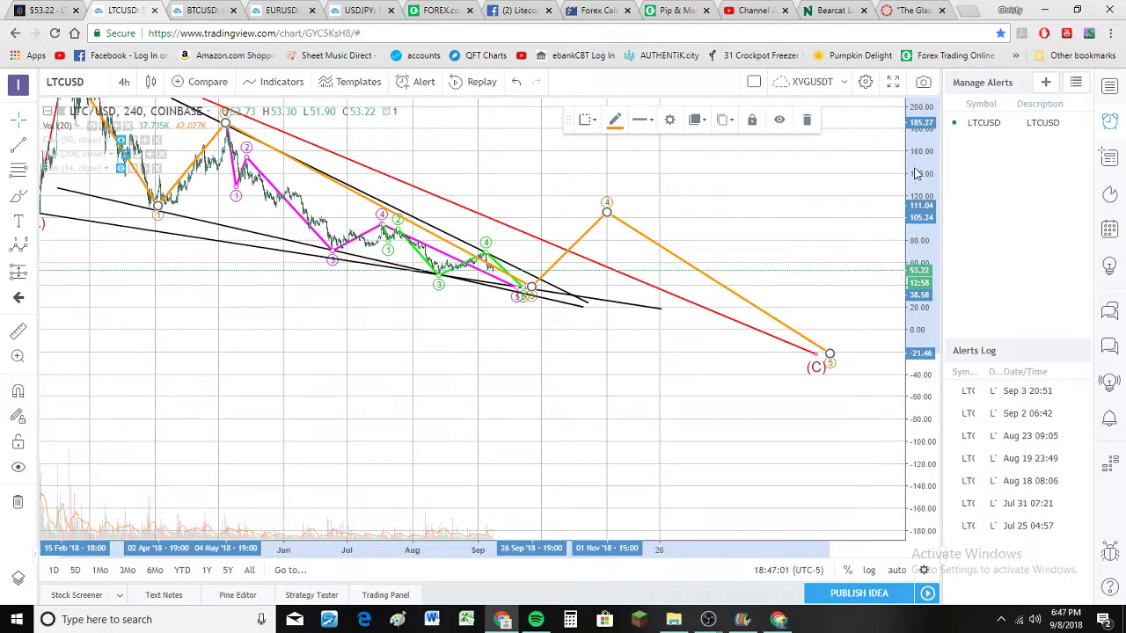
{"action": "left_click_drag", "start_coordinate": [913, 187], "coordinate": [909, 201]}
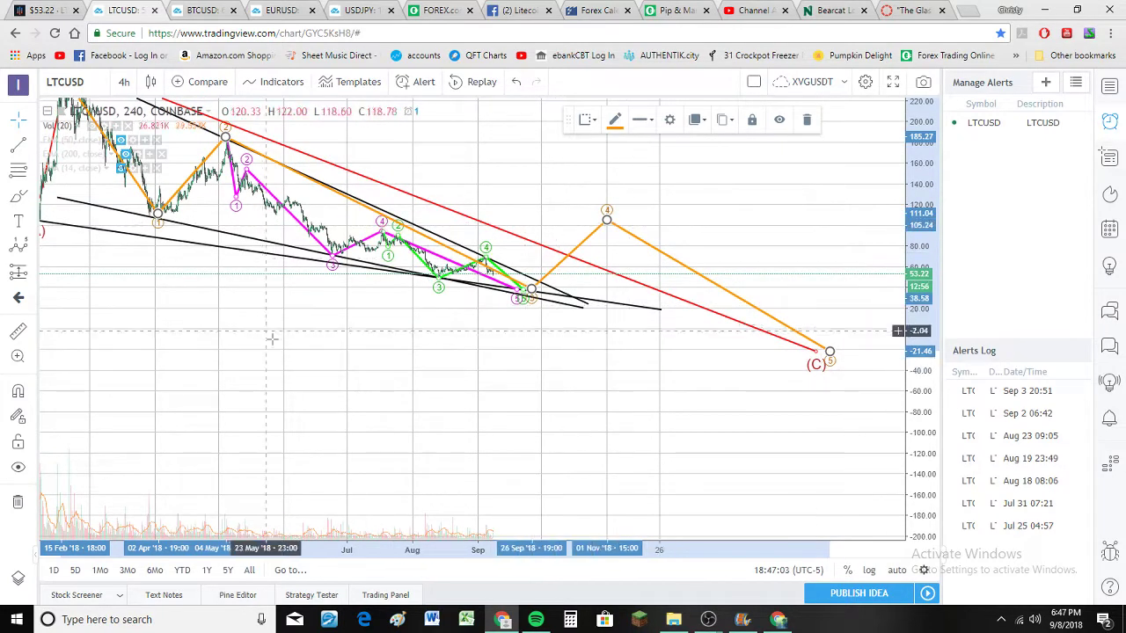
{"action": "left_click_drag", "start_coordinate": [273, 345], "coordinate": [338, 377]}
{"action": "left_click_drag", "start_coordinate": [689, 404], "coordinate": [464, 358]}
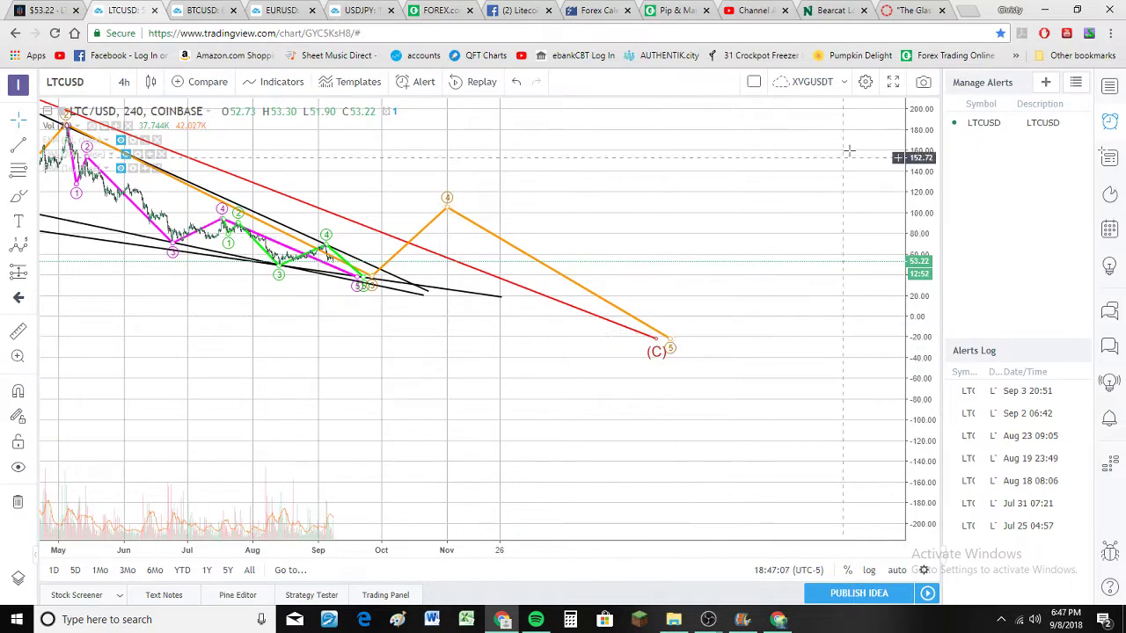
{"action": "left_click_drag", "start_coordinate": [930, 189], "coordinate": [928, 215]}
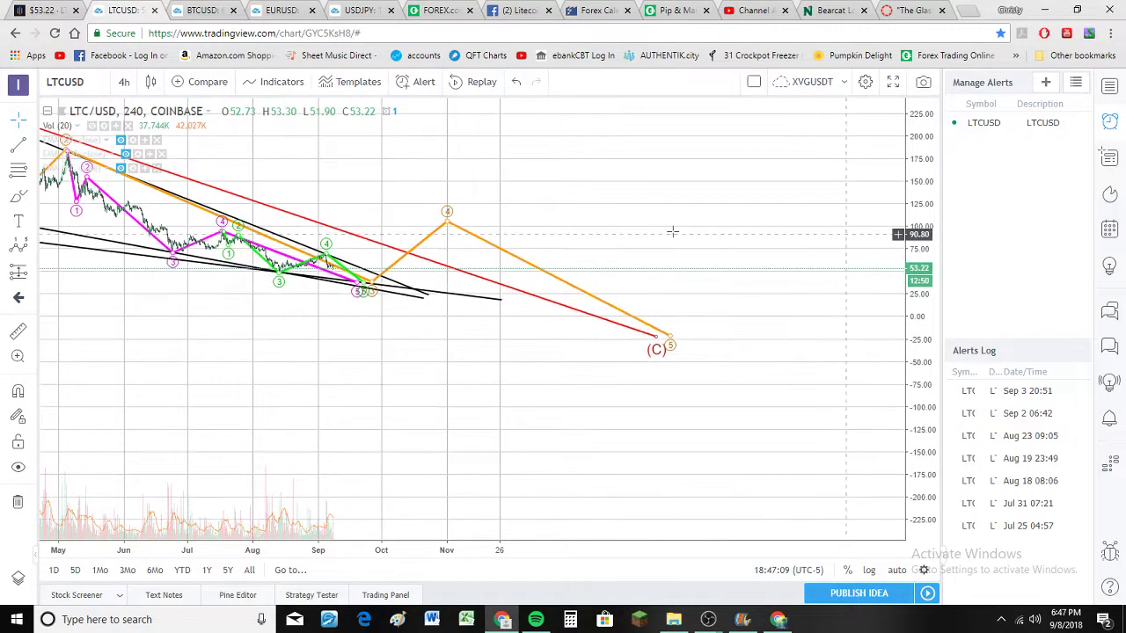
{"action": "left_click_drag", "start_coordinate": [475, 413], "coordinate": [753, 410]}
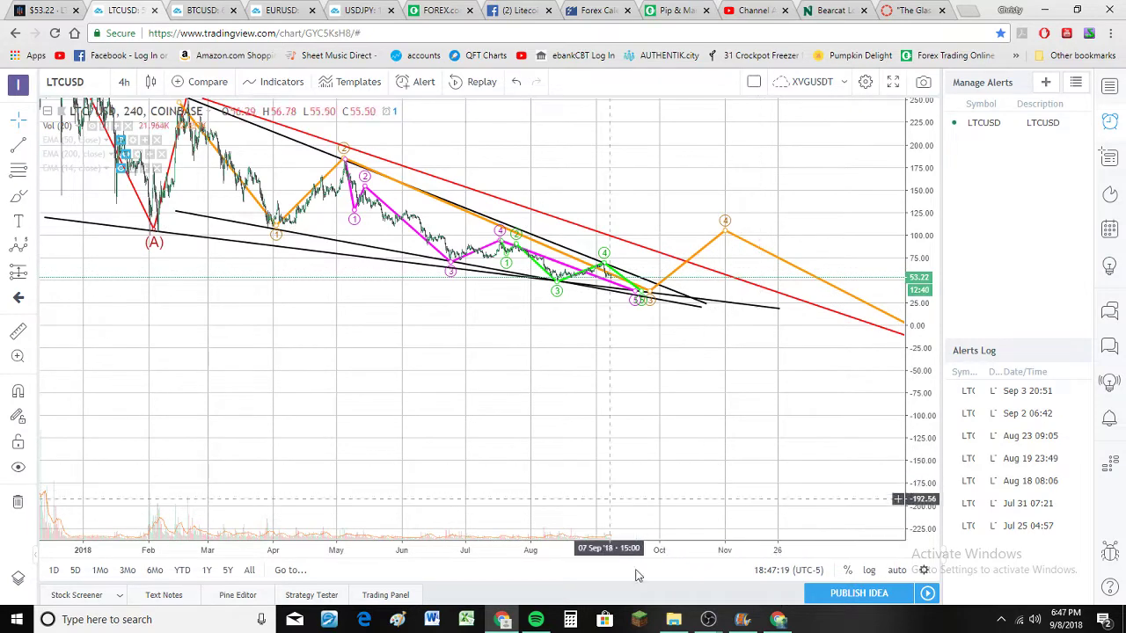
{"action": "left_click", "coordinate": [710, 621]}
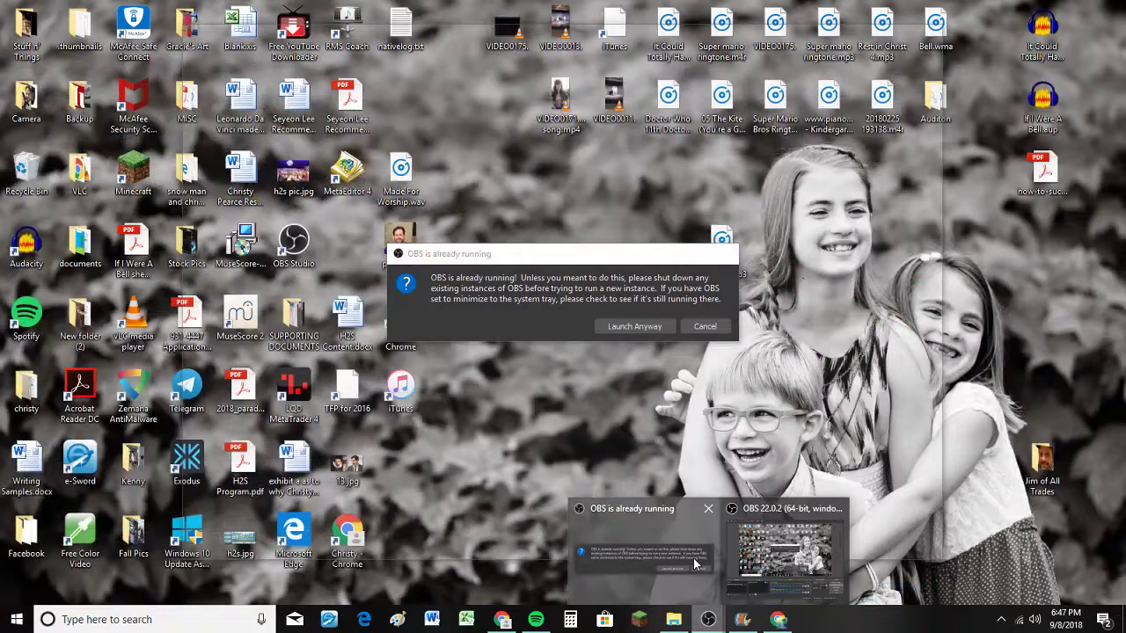
{"action": "left_click", "coordinate": [694, 563]}
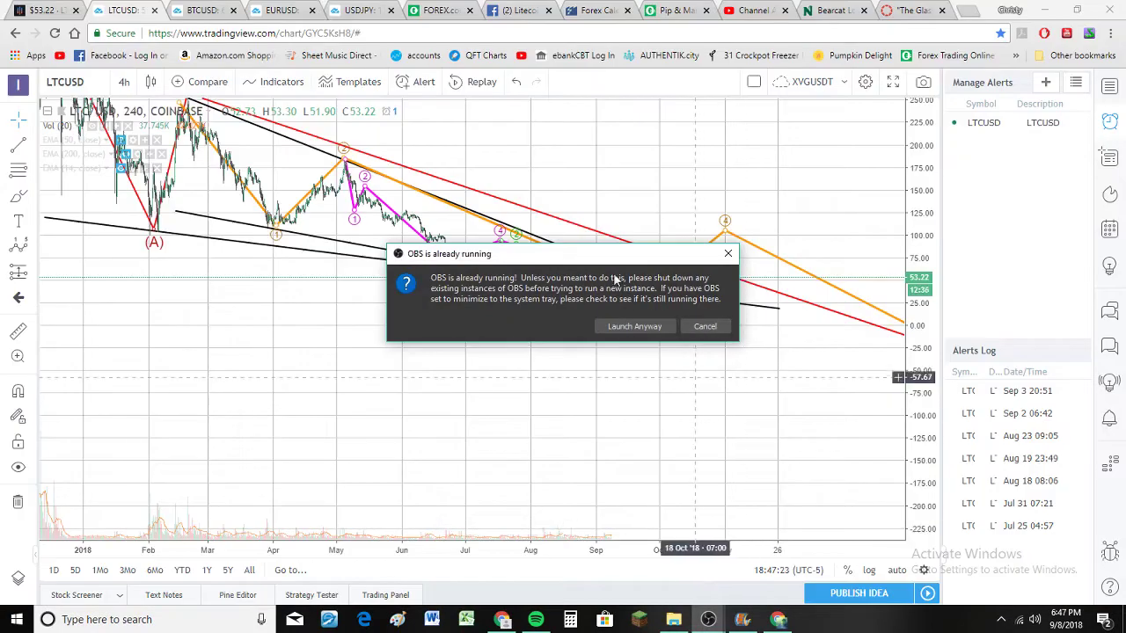
{"action": "left_click", "coordinate": [691, 327]}
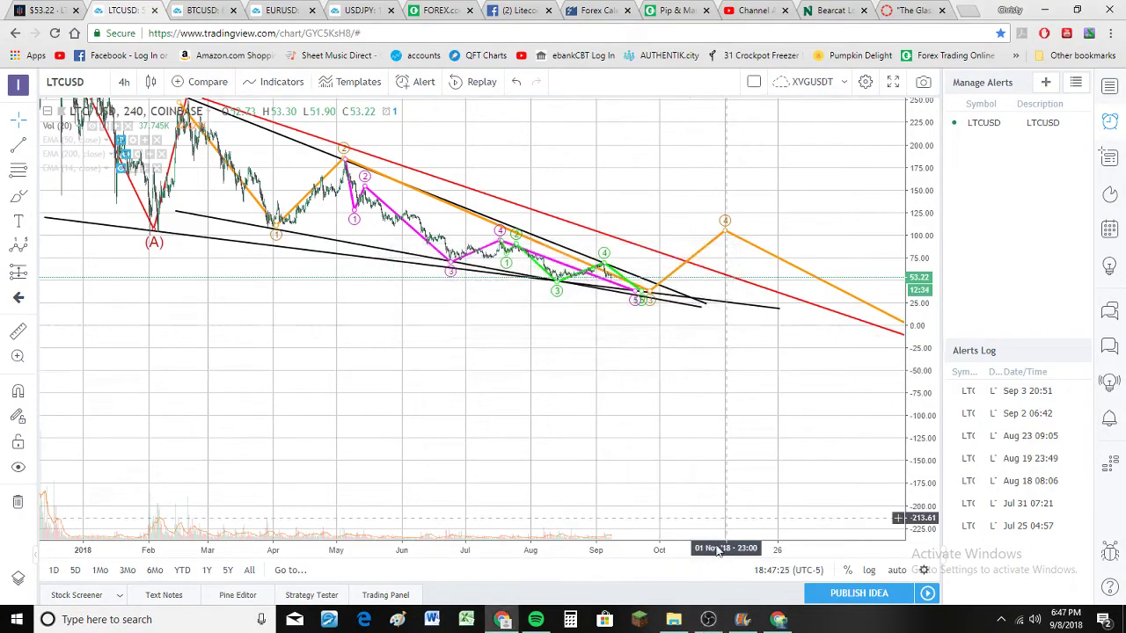